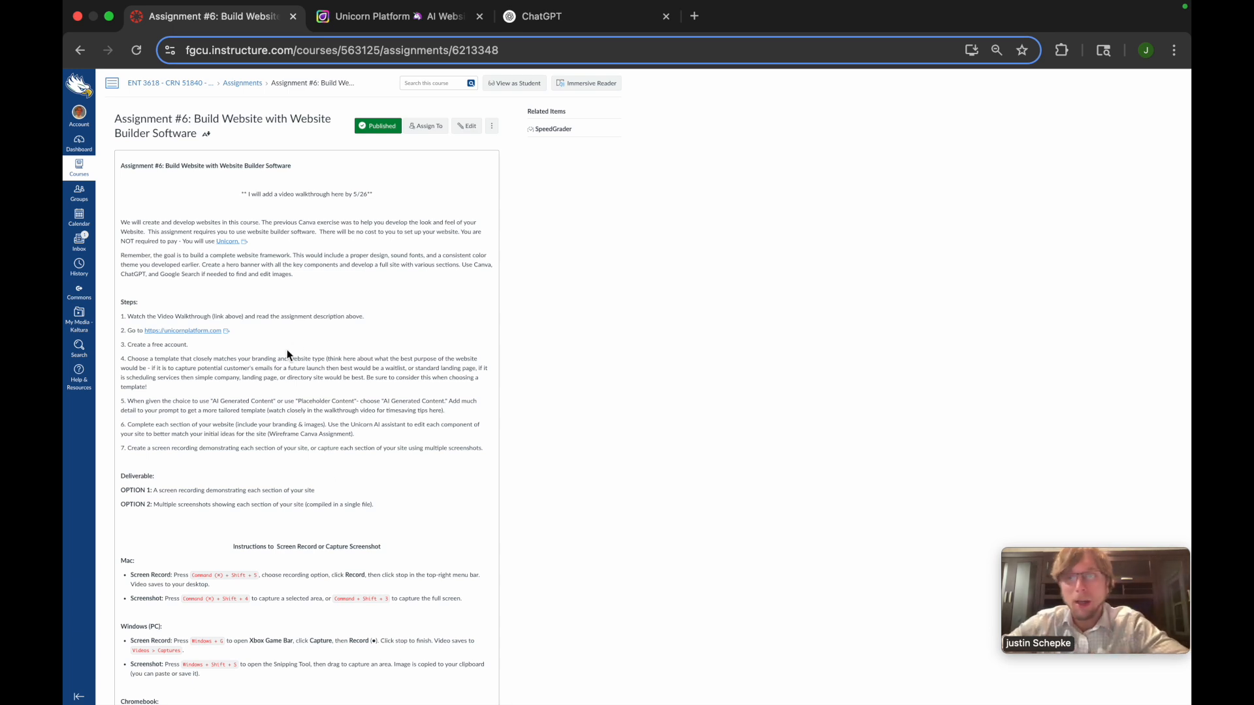
Open the Unicorn Platform site linked in the assignment and register for a free account through the professor's Google account
click(209, 331)
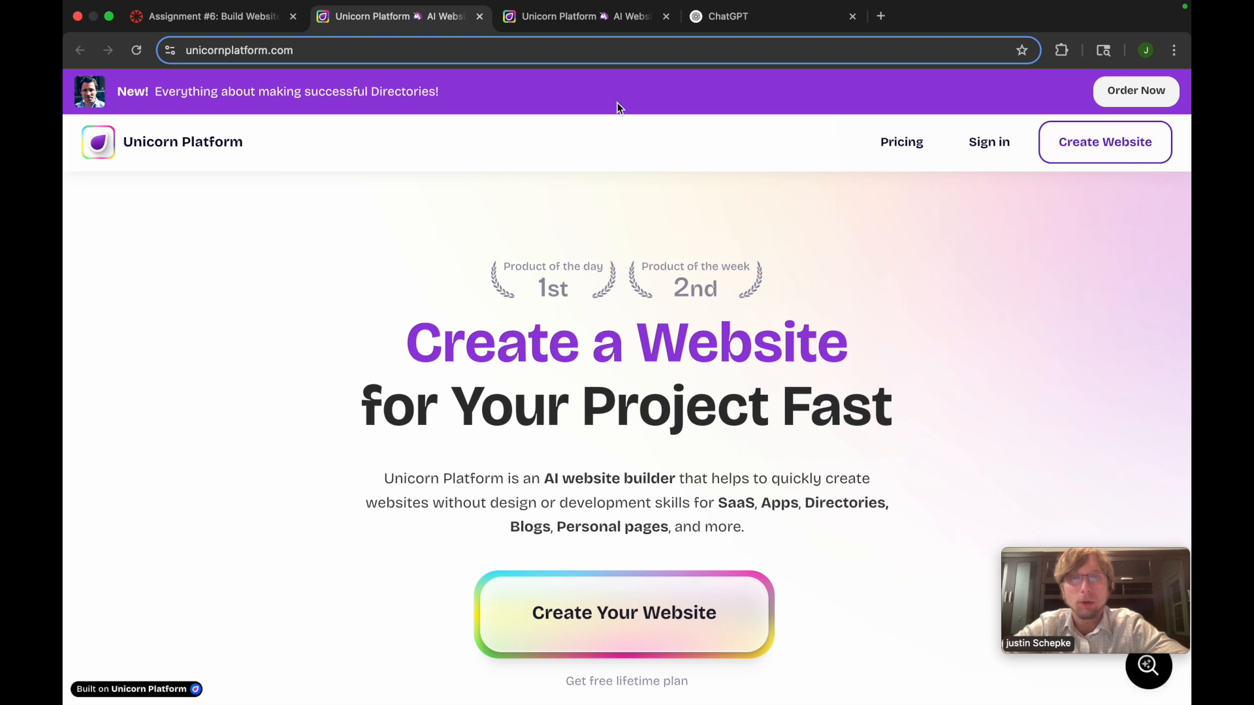
click(666, 16)
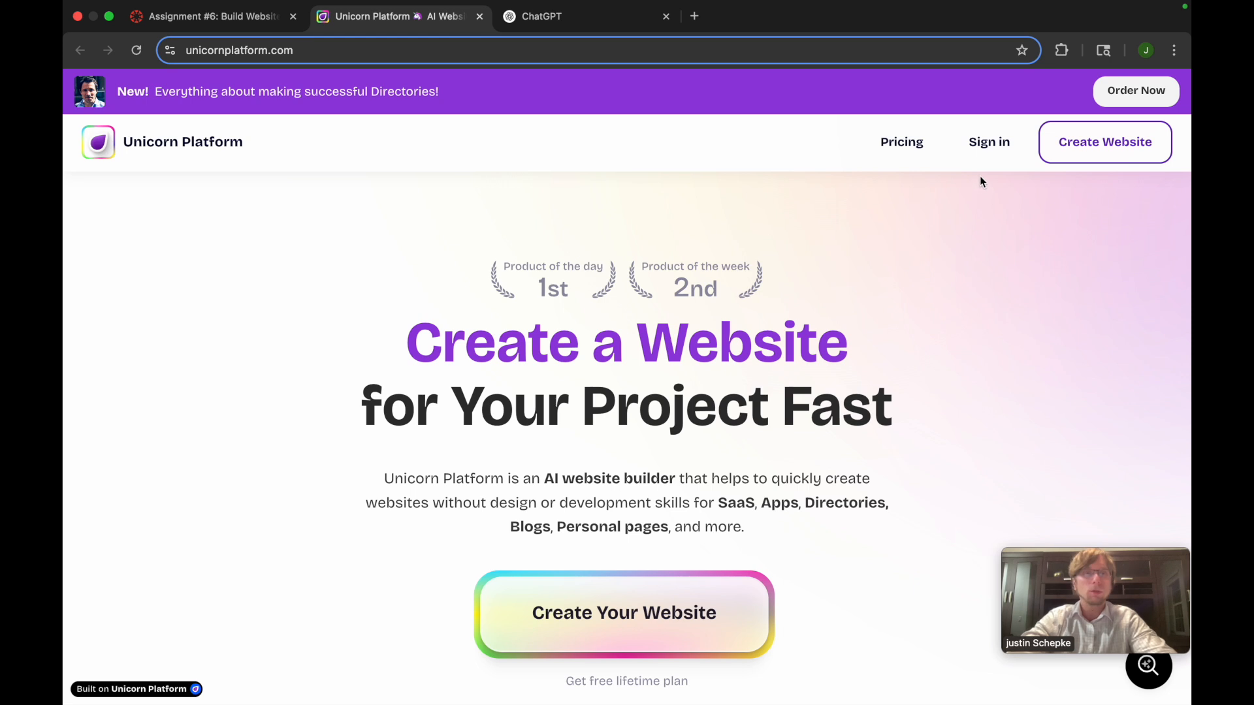
click(988, 142)
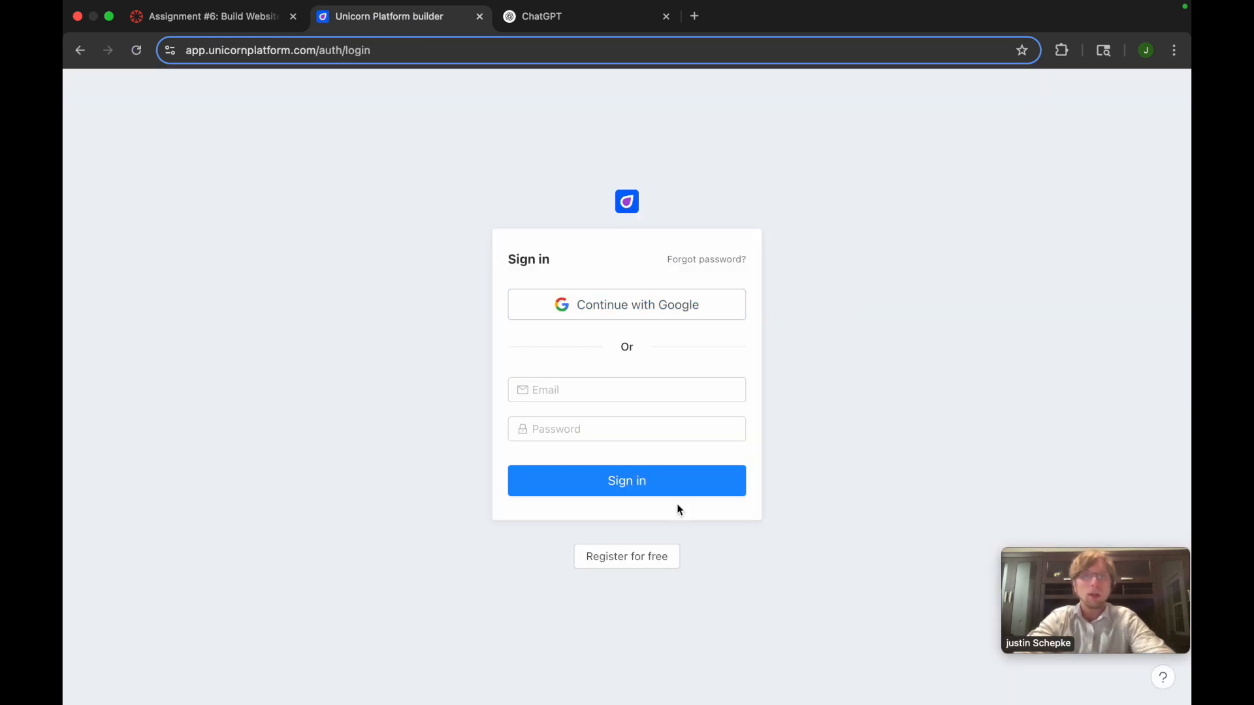
click(635, 559)
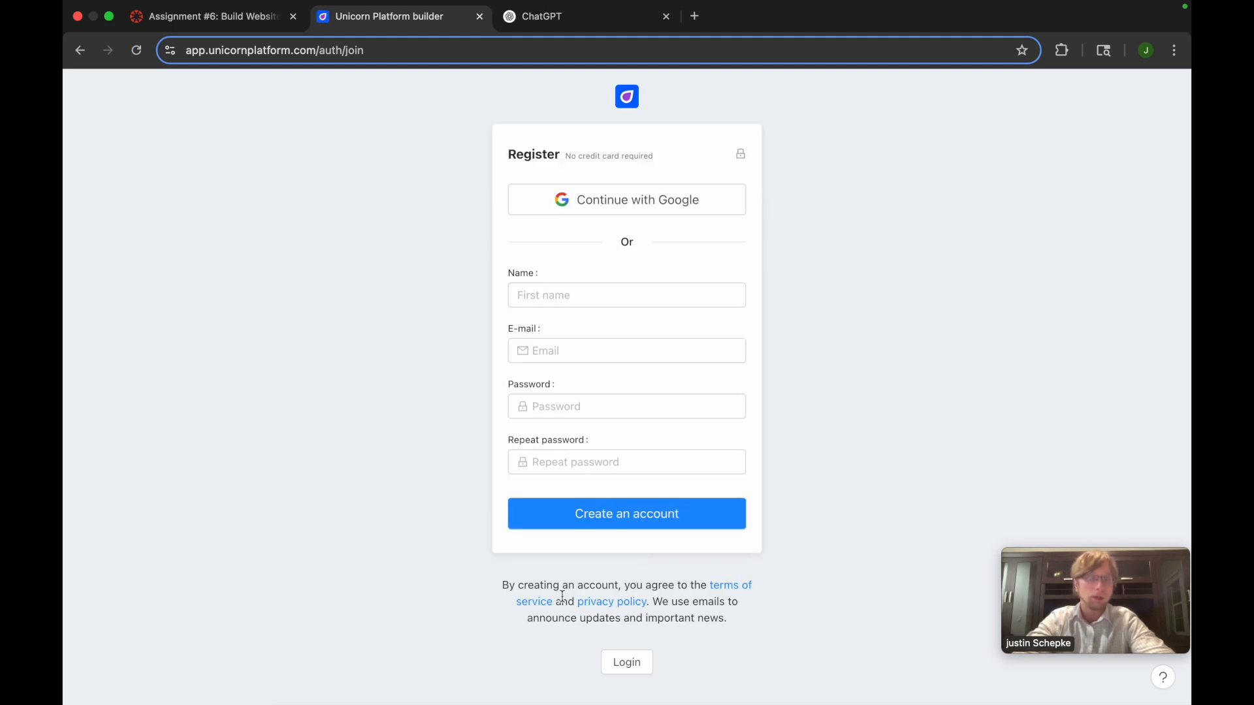
click(589, 298)
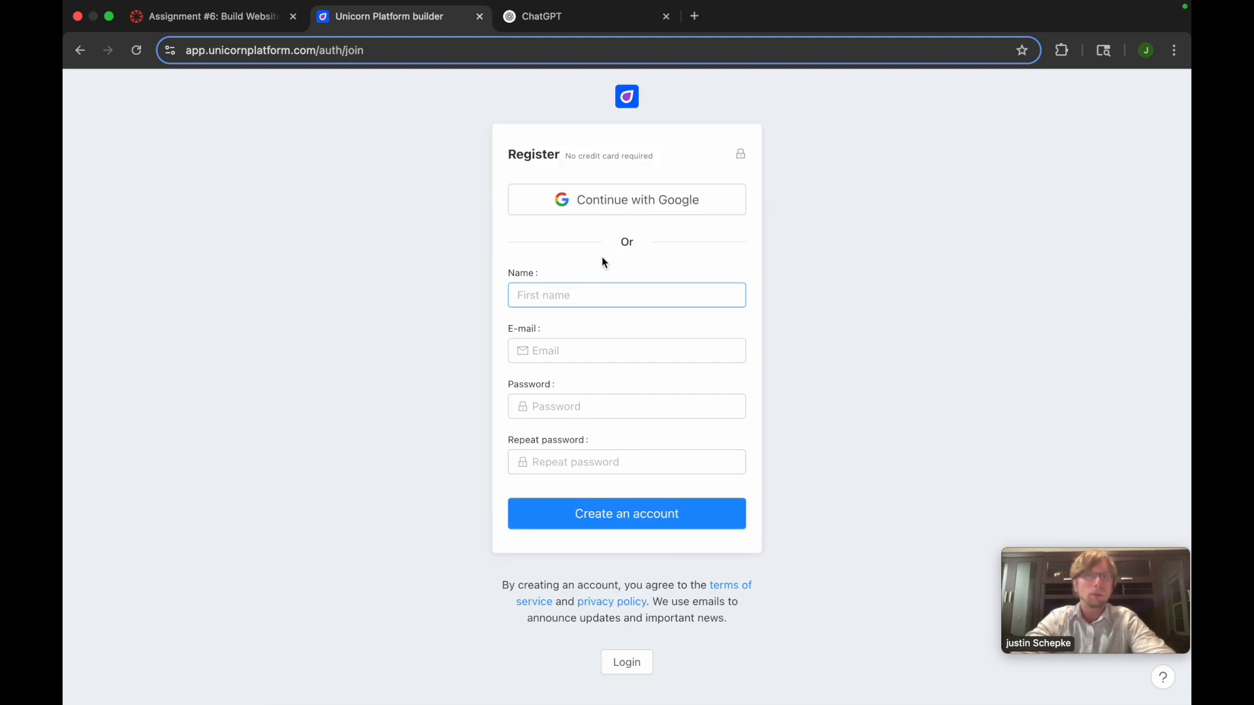
click(593, 202)
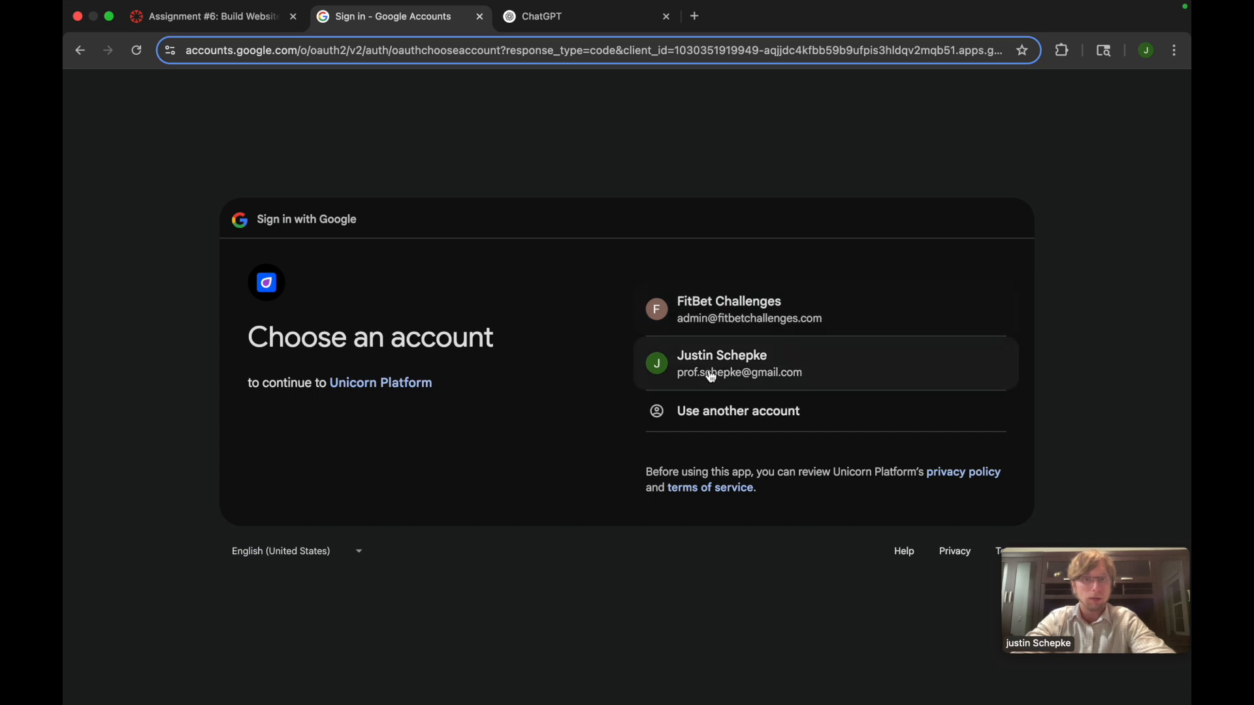
click(712, 377)
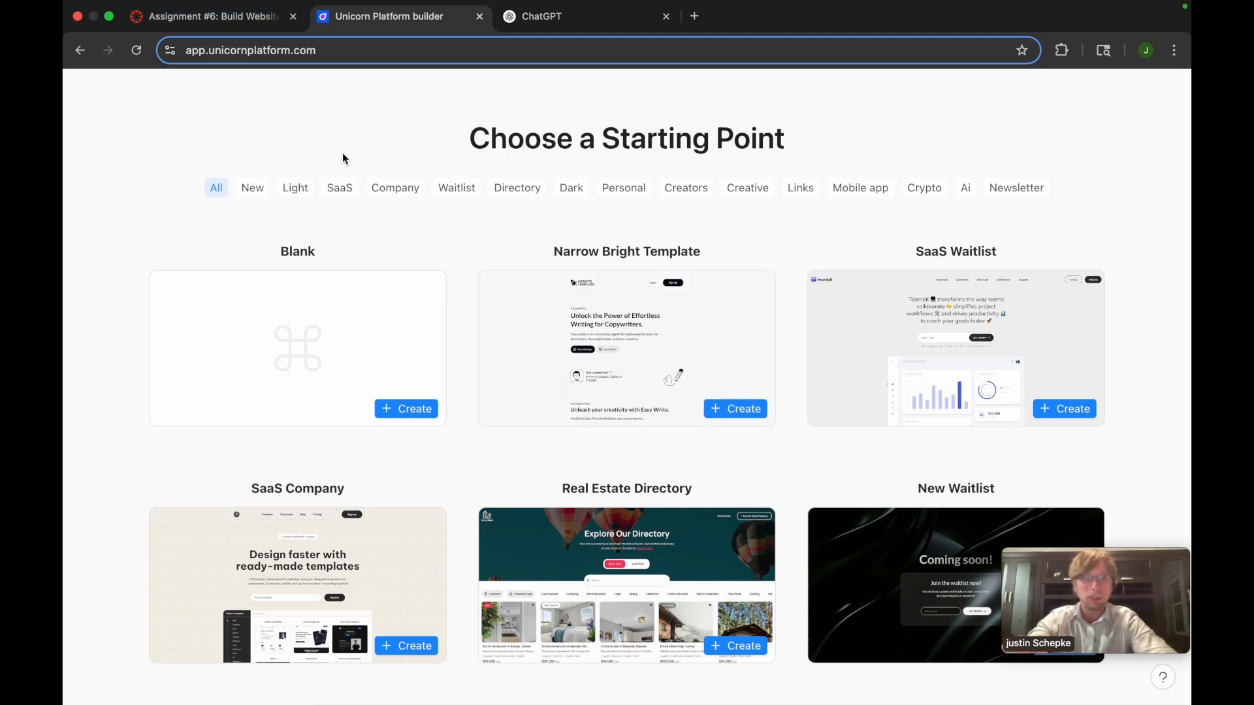
Create a website from the New Waitlist template and choose AI generated content for it
click(212, 17)
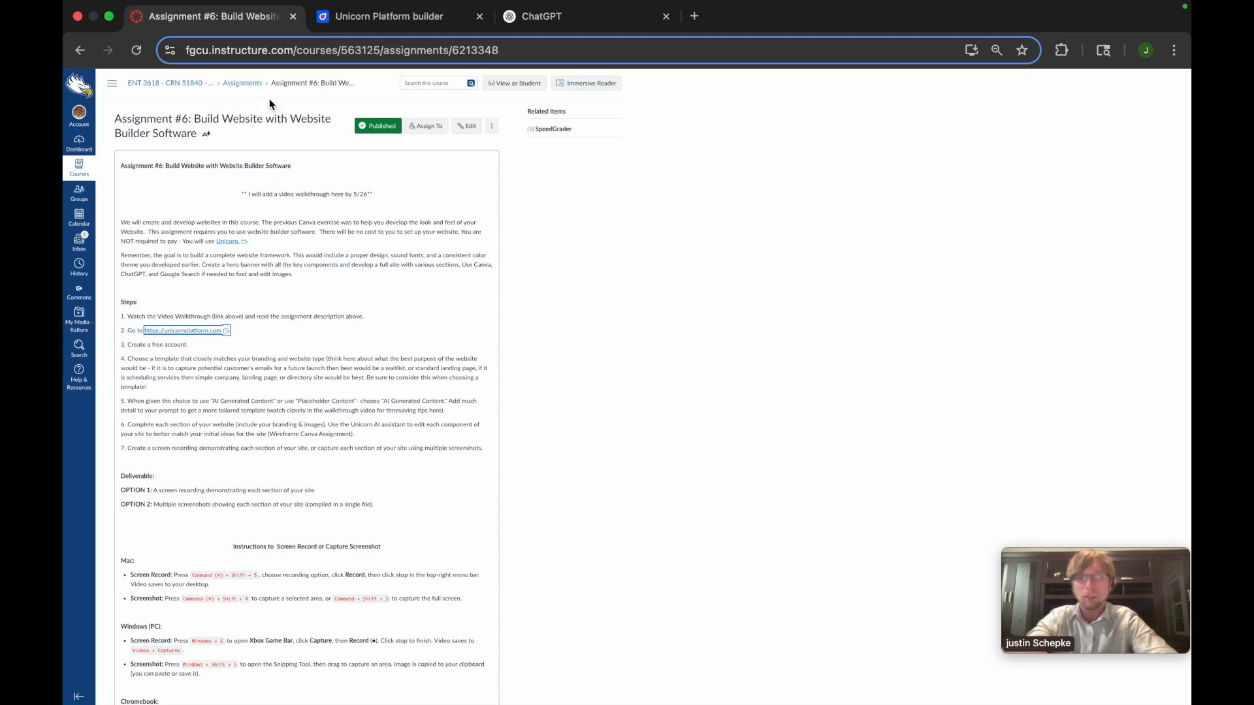
click(391, 17)
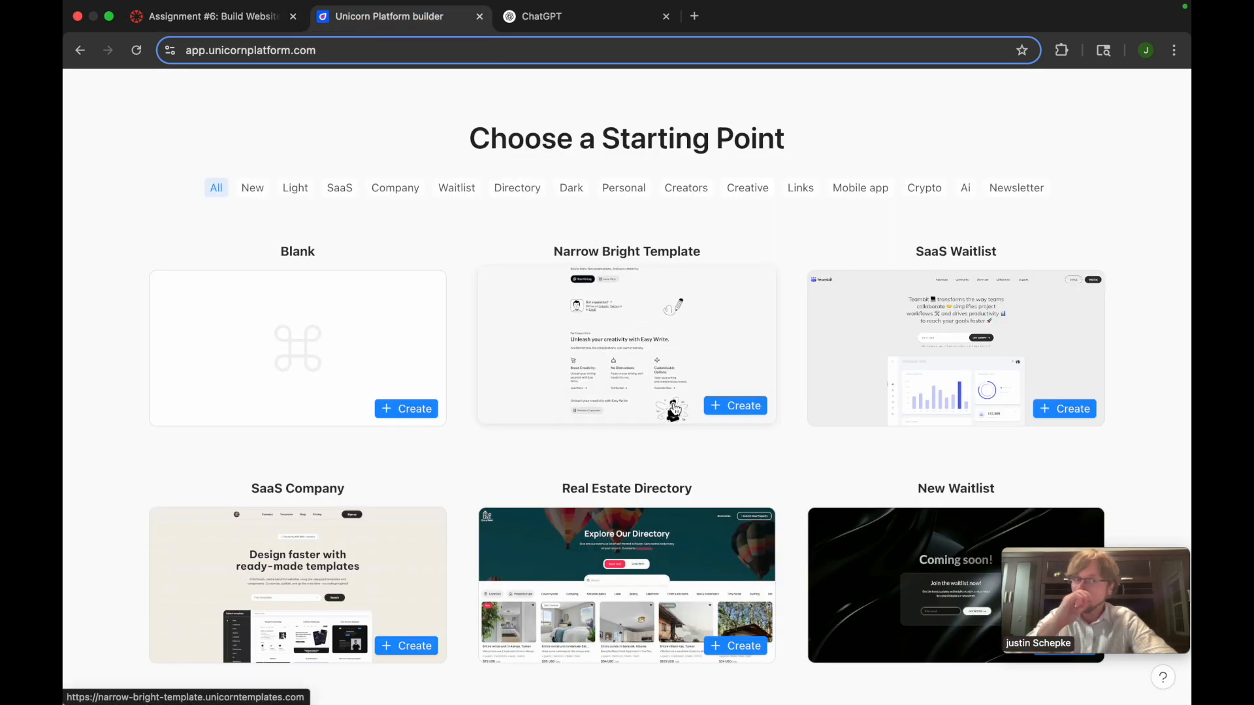
scroll(676, 410, down, 4)
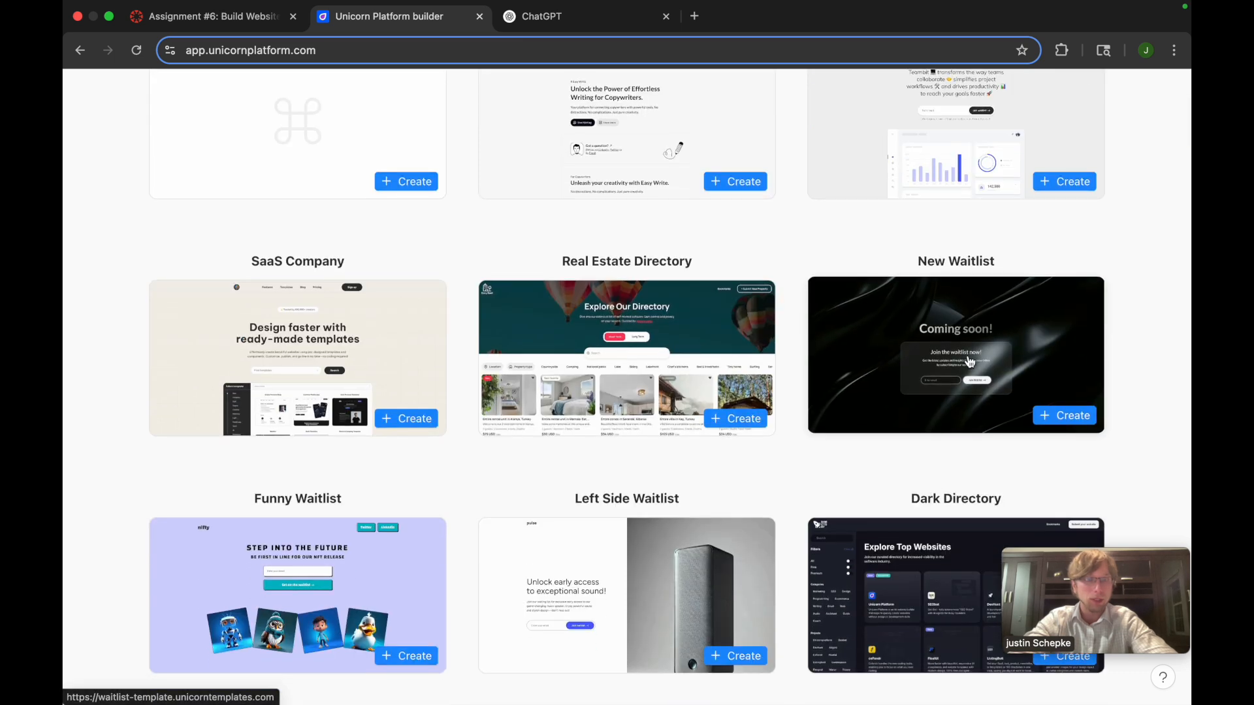
click(935, 337)
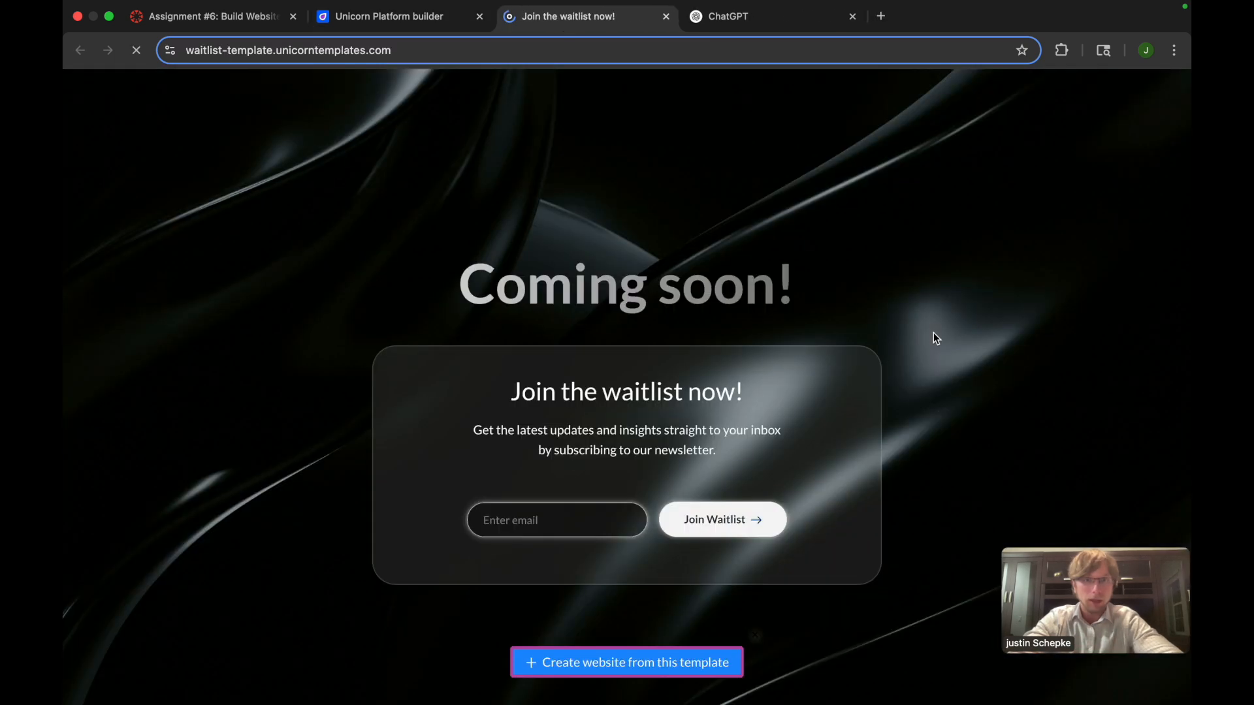
click(614, 676)
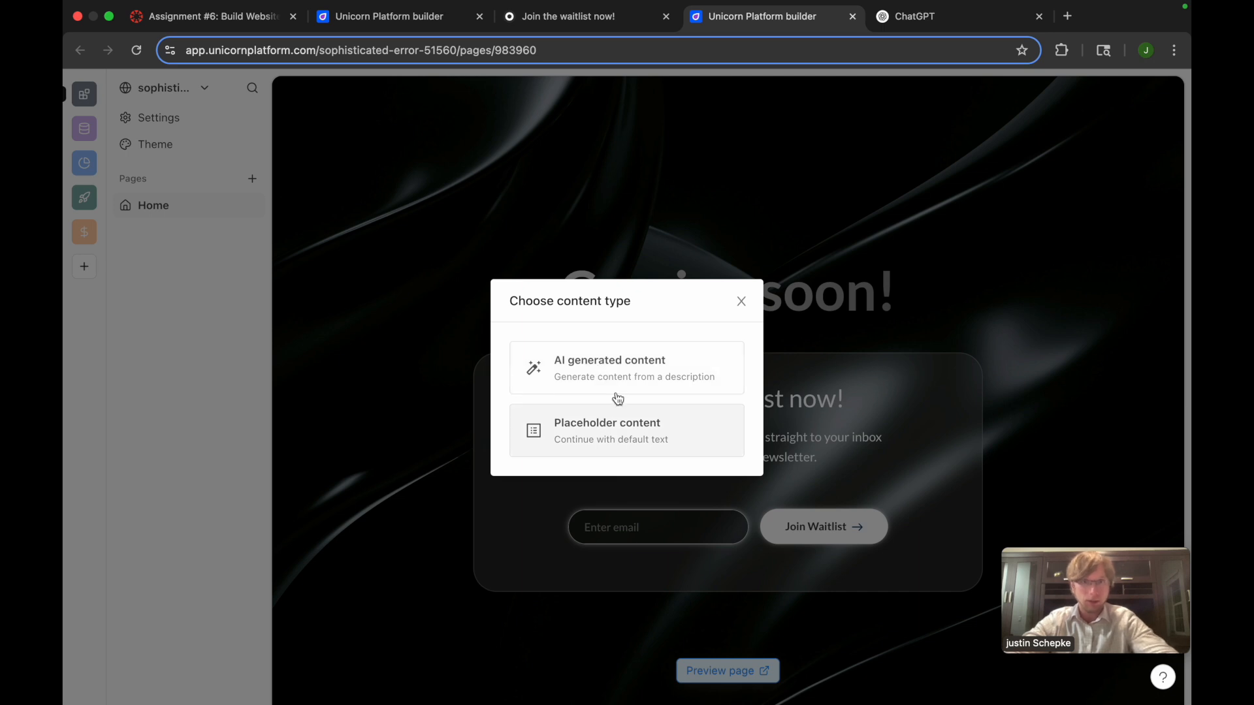
click(602, 381)
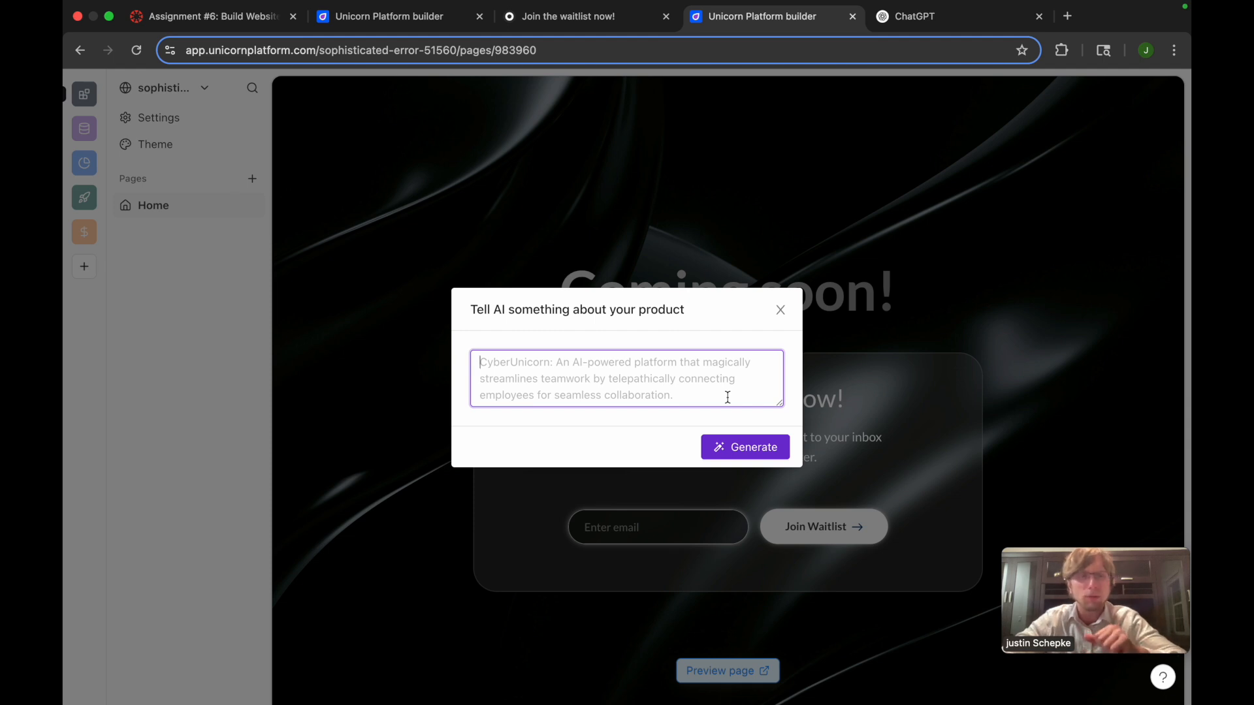
Switch to ChatGPT, correct the drafted request to read "visitor's emails" and "FitBet Challenges", and send it
click(923, 26)
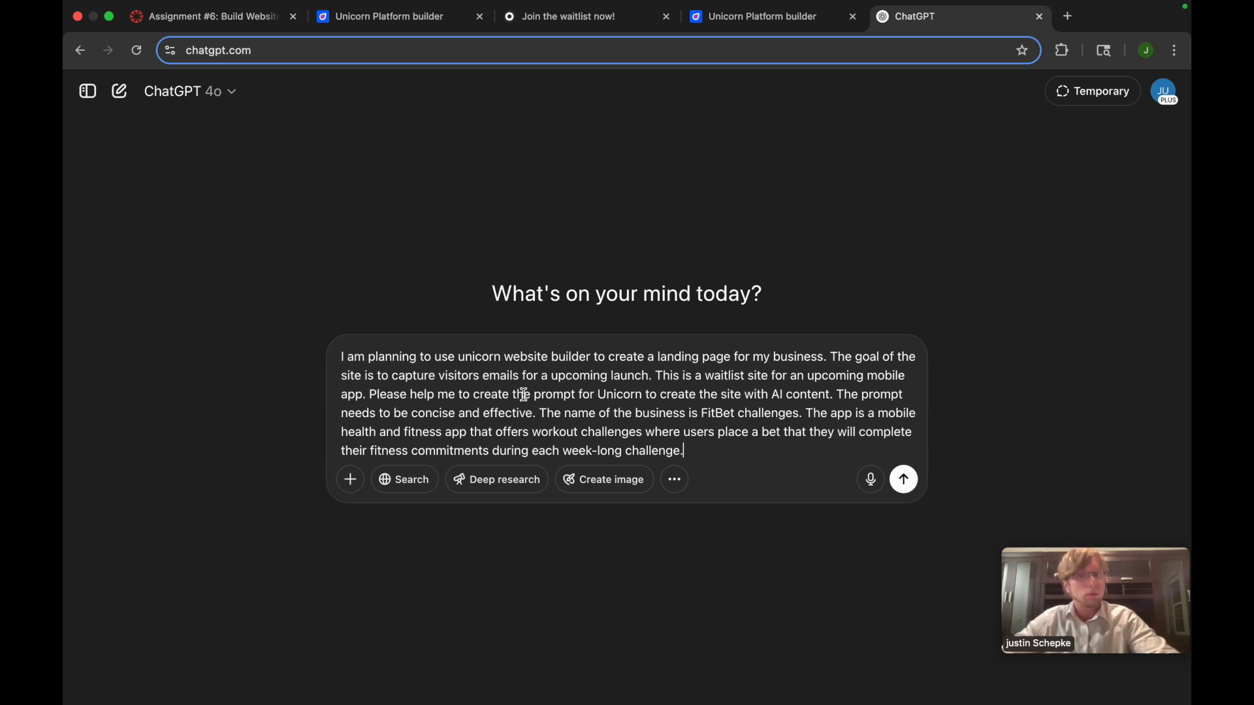
click(480, 376)
text(')
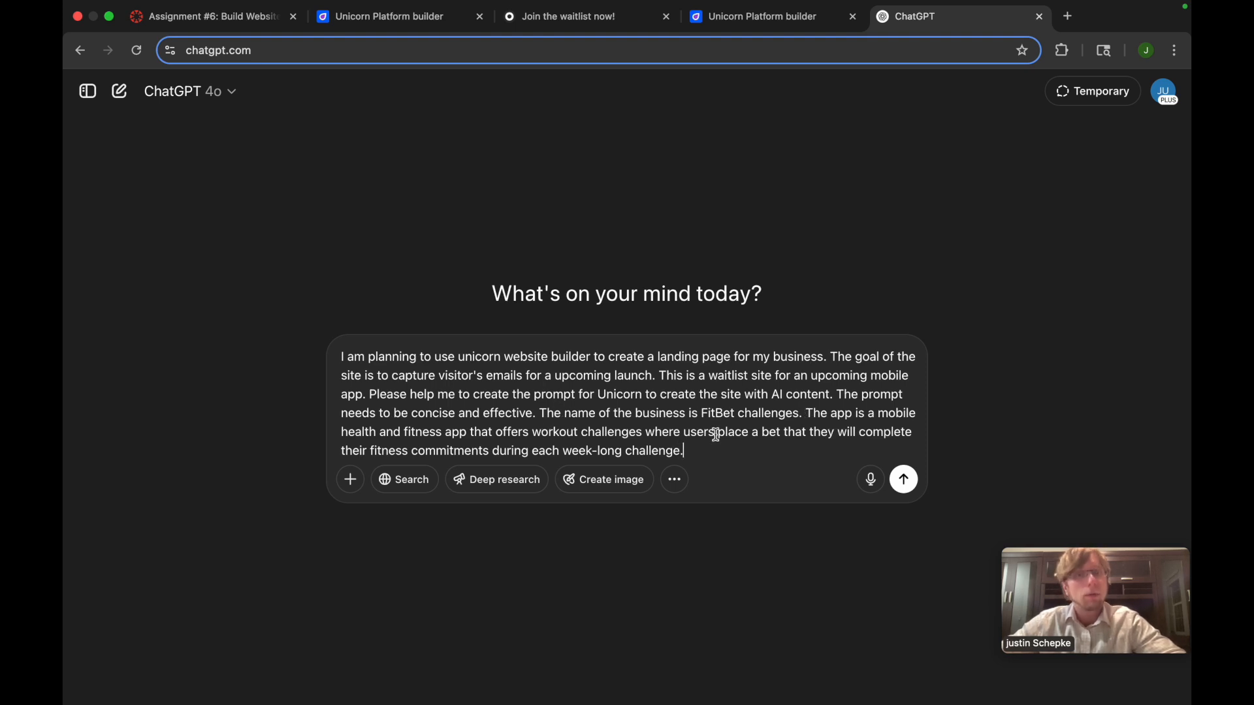
click(747, 415)
key(BackSpace)
text(C)
click(781, 454)
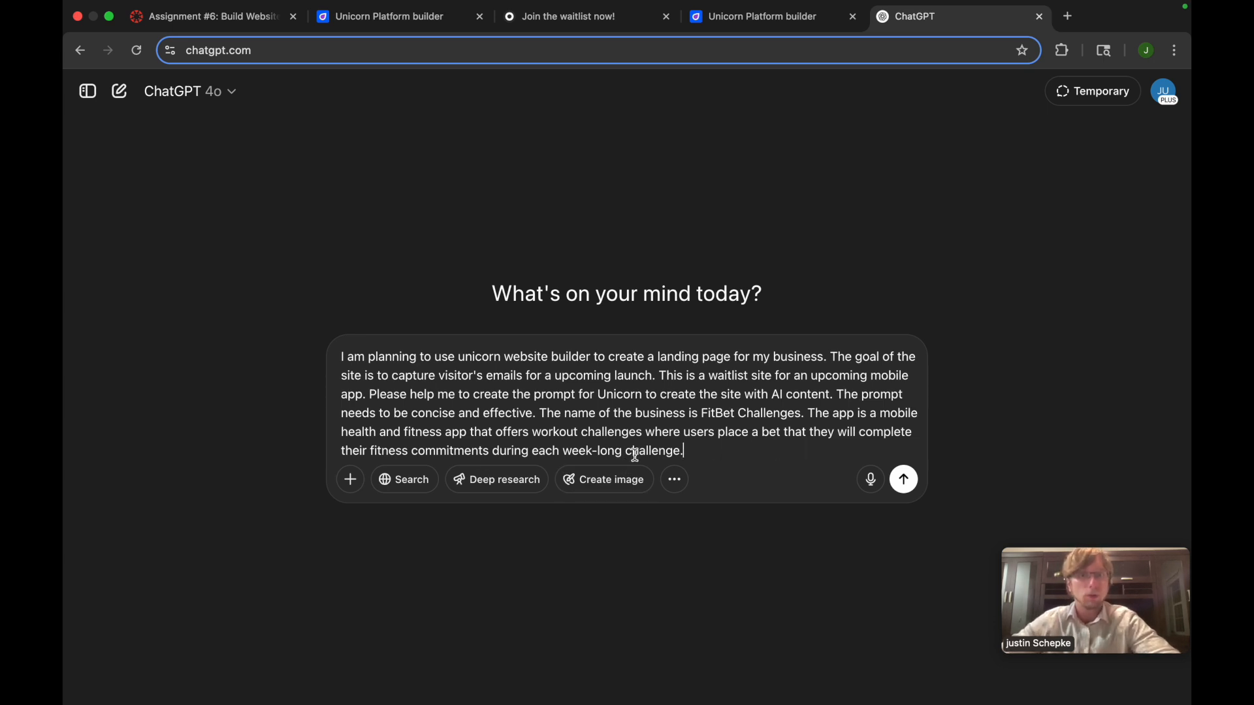
click(900, 481)
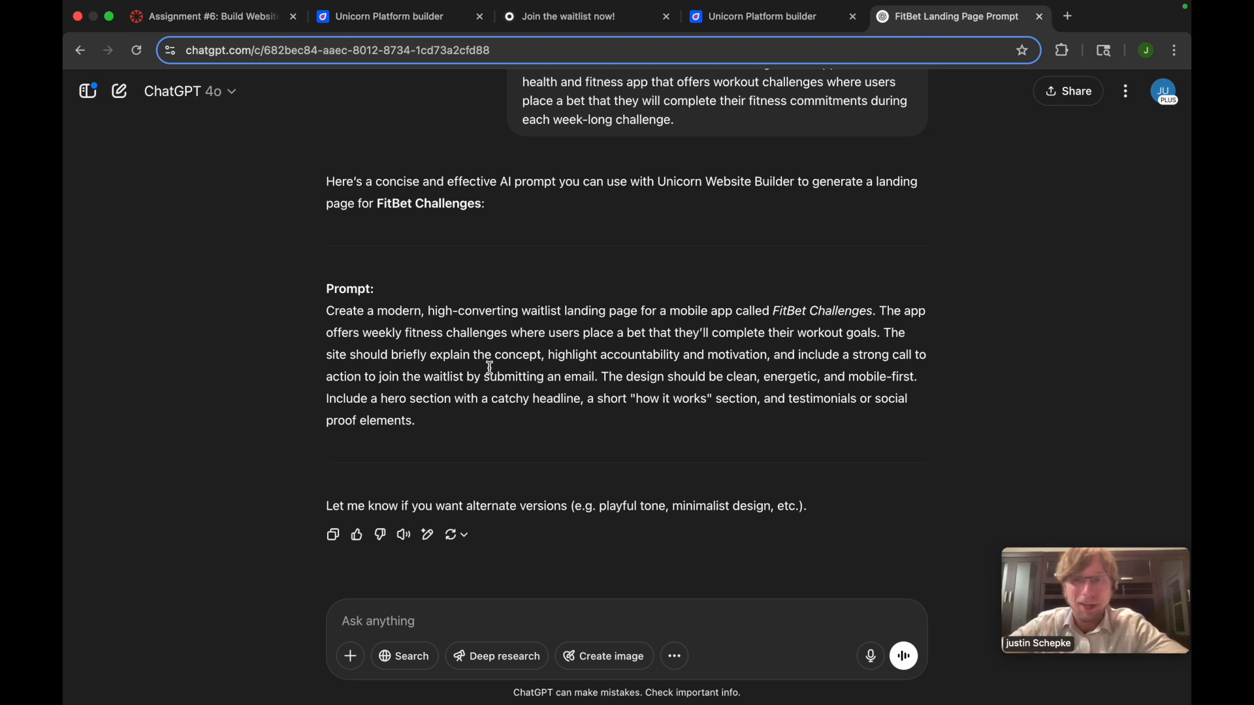
Copy ChatGPT's FitBet Challenges prompt into Unicorn Platform's product description and generate the site content
drag(328, 311, 444, 436)
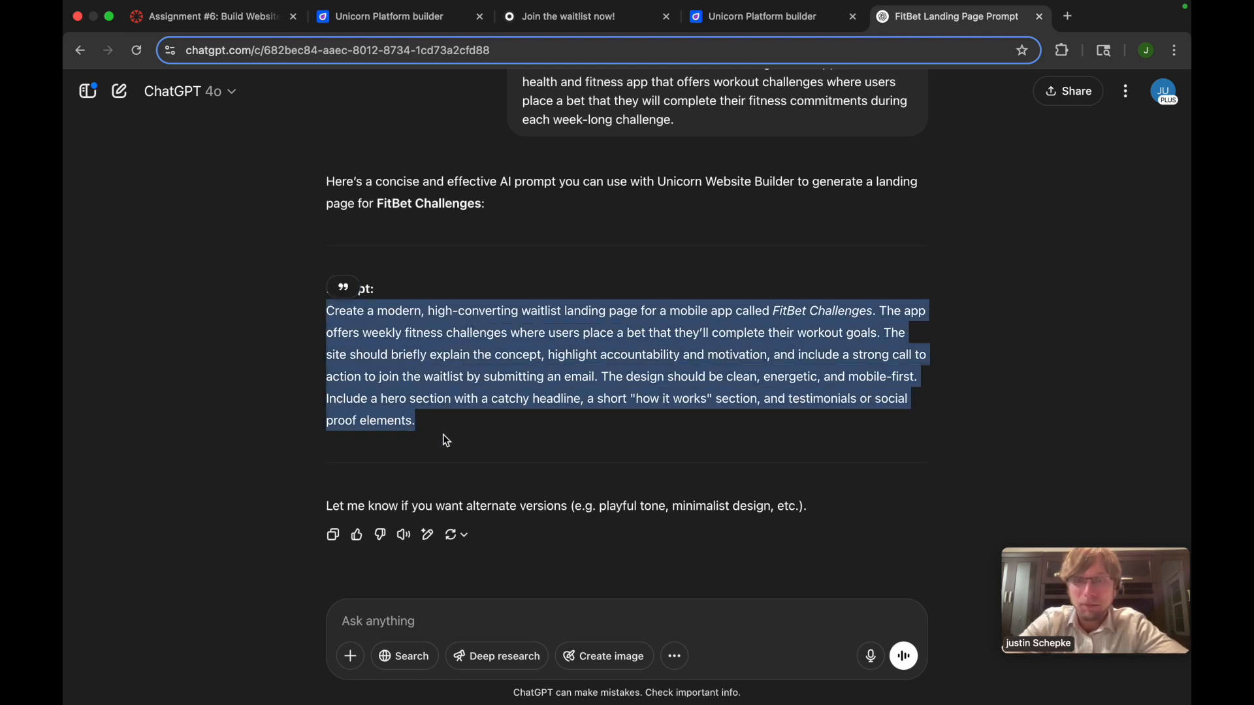
click(238, 26)
click(391, 26)
click(570, 26)
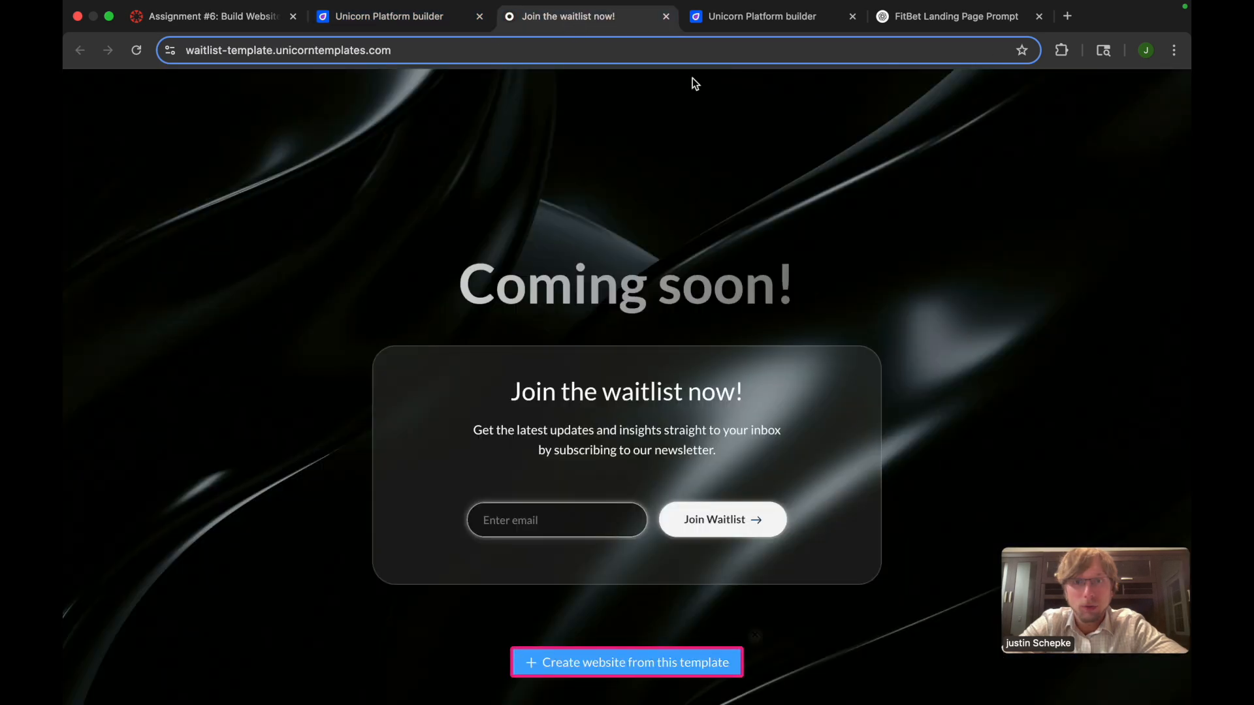
click(751, 17)
click(520, 365)
text(...they'll complete their workout goals. The site should briefly explain the concept, highlight accountability and motivation, and include a strong call to action to join the waitlist by submitting an email. The design should be clean, energetic, and mobile-first. Include a hero section with a catchy headline, a short "how it works" section, and testimonials or social proof elements.)
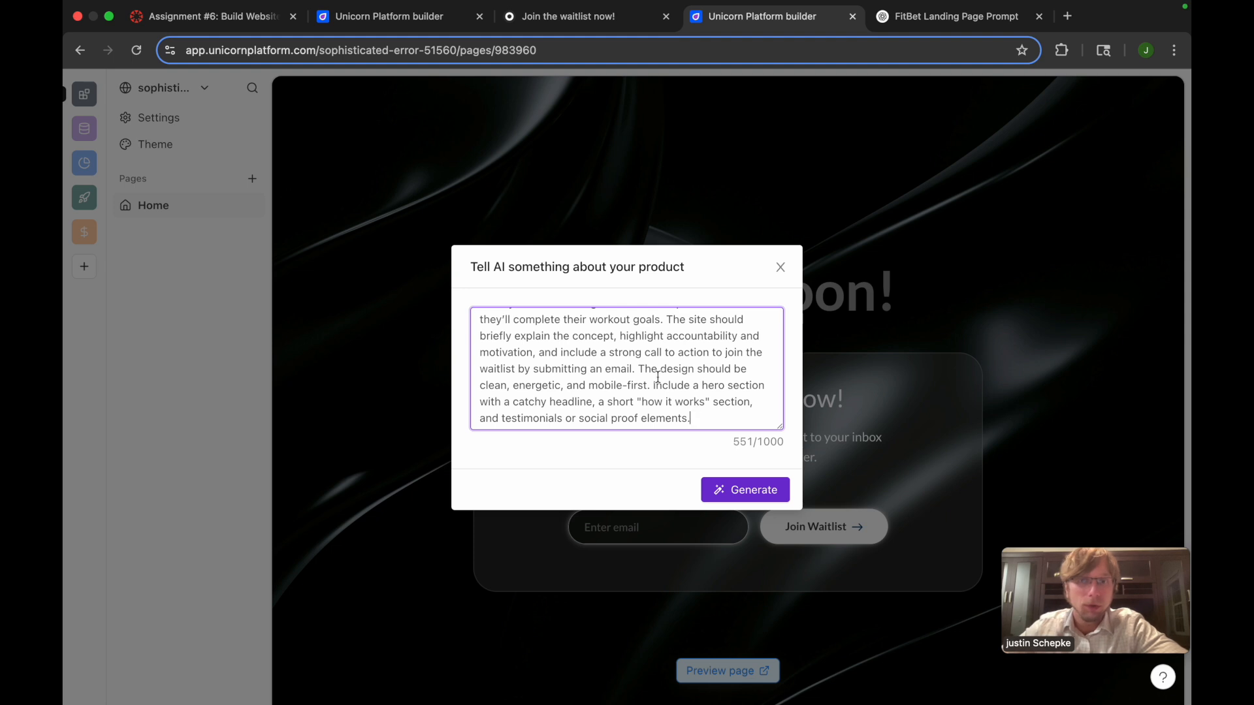
scroll(708, 414, up, 3)
scroll(708, 415, down, 3)
click(738, 495)
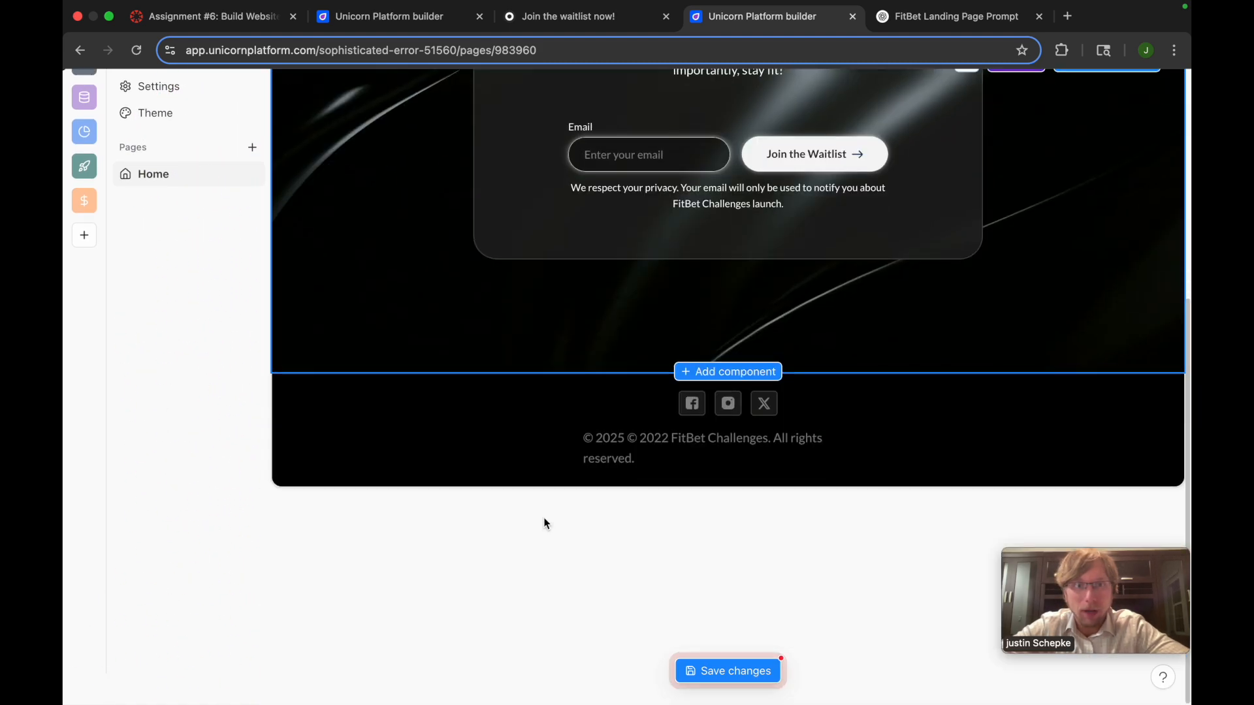
Save the generated waitlist page and review it from the header to the footer
scroll(544, 518, down, 4)
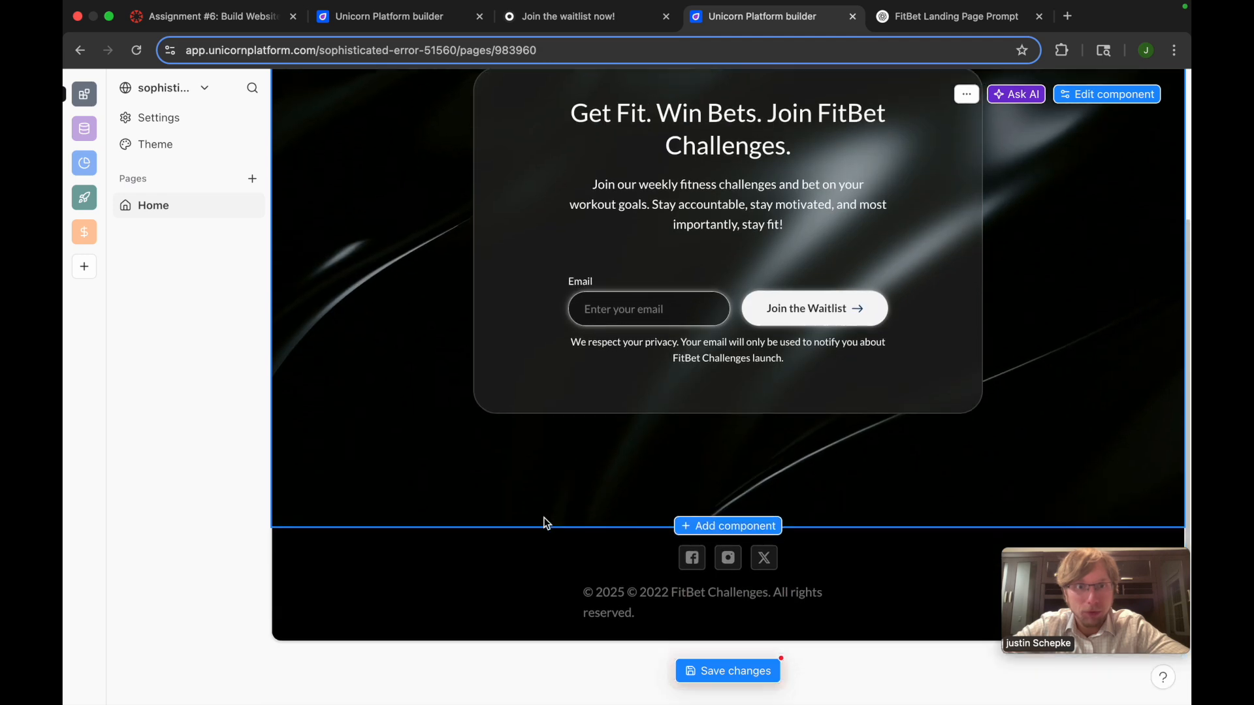
click(703, 662)
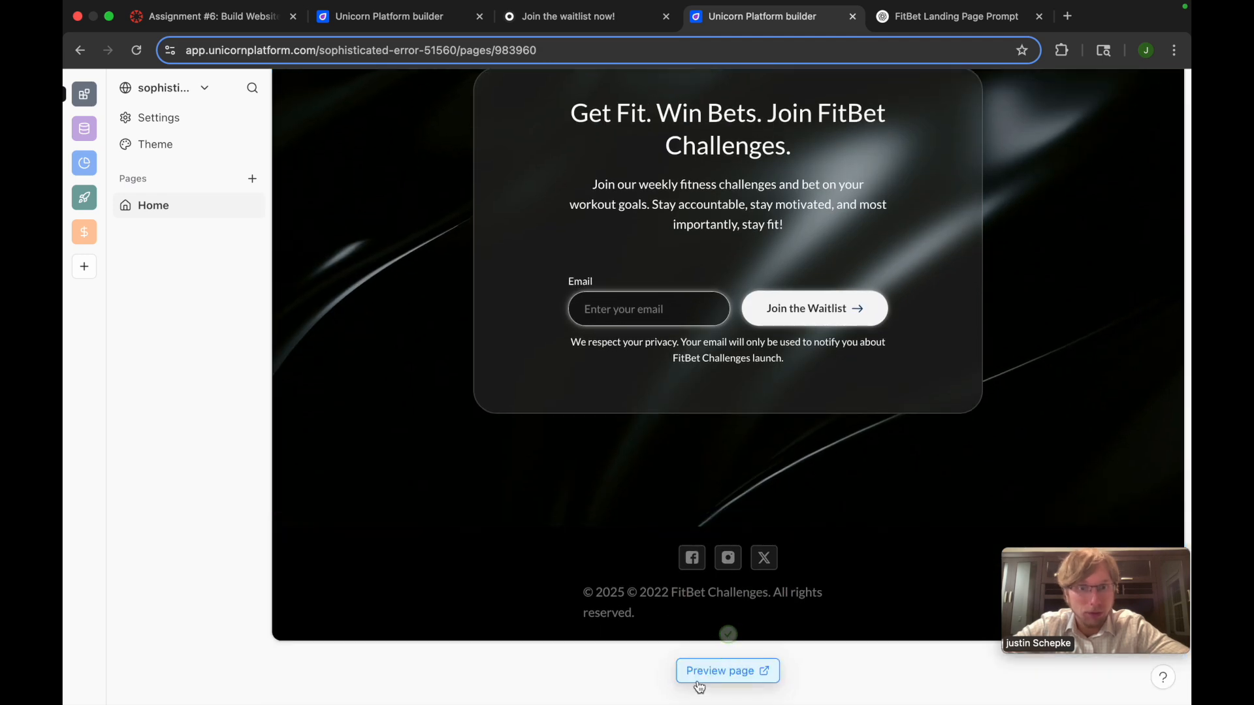
scroll(652, 536, down, 2)
scroll(630, 398, up, 2)
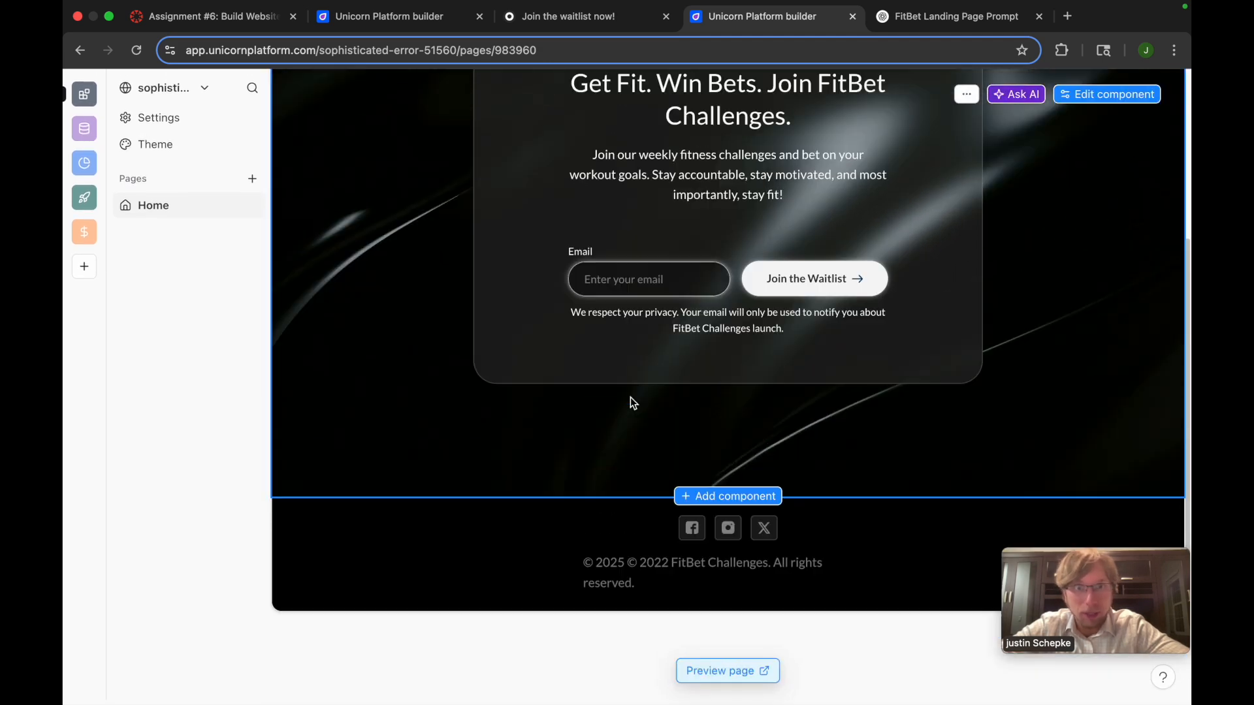
scroll(629, 397, up, 4)
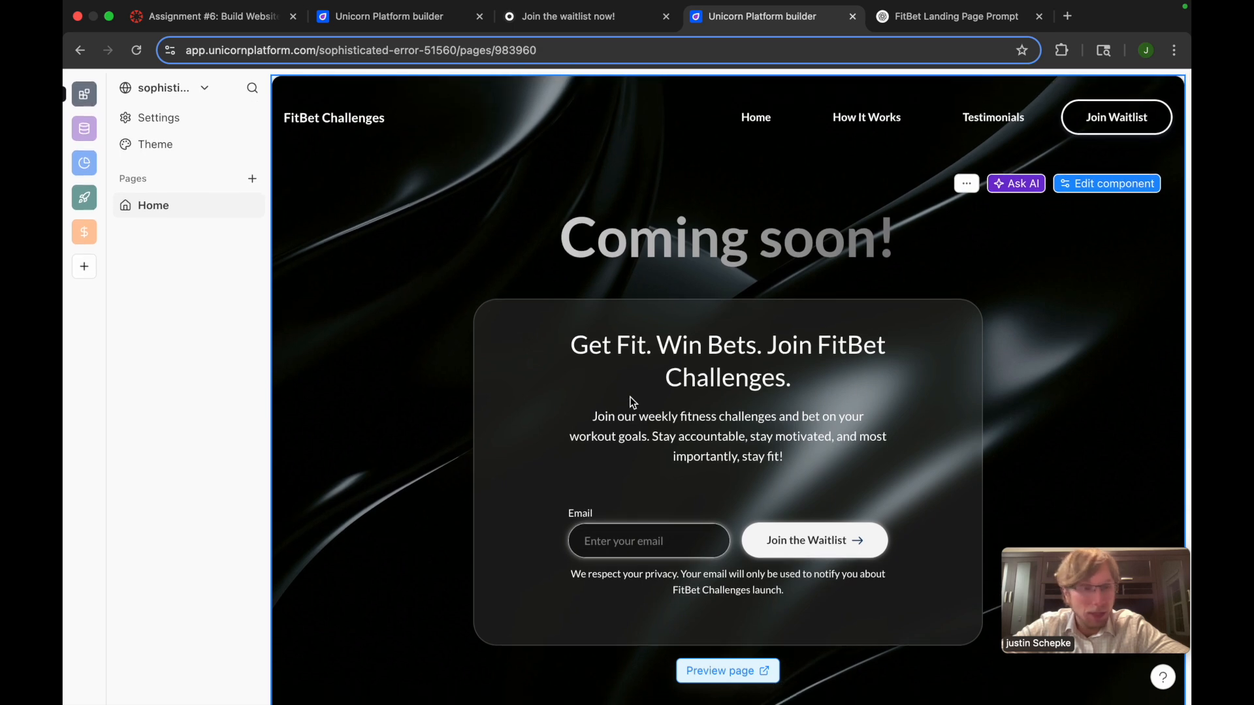
scroll(631, 398, down, 4)
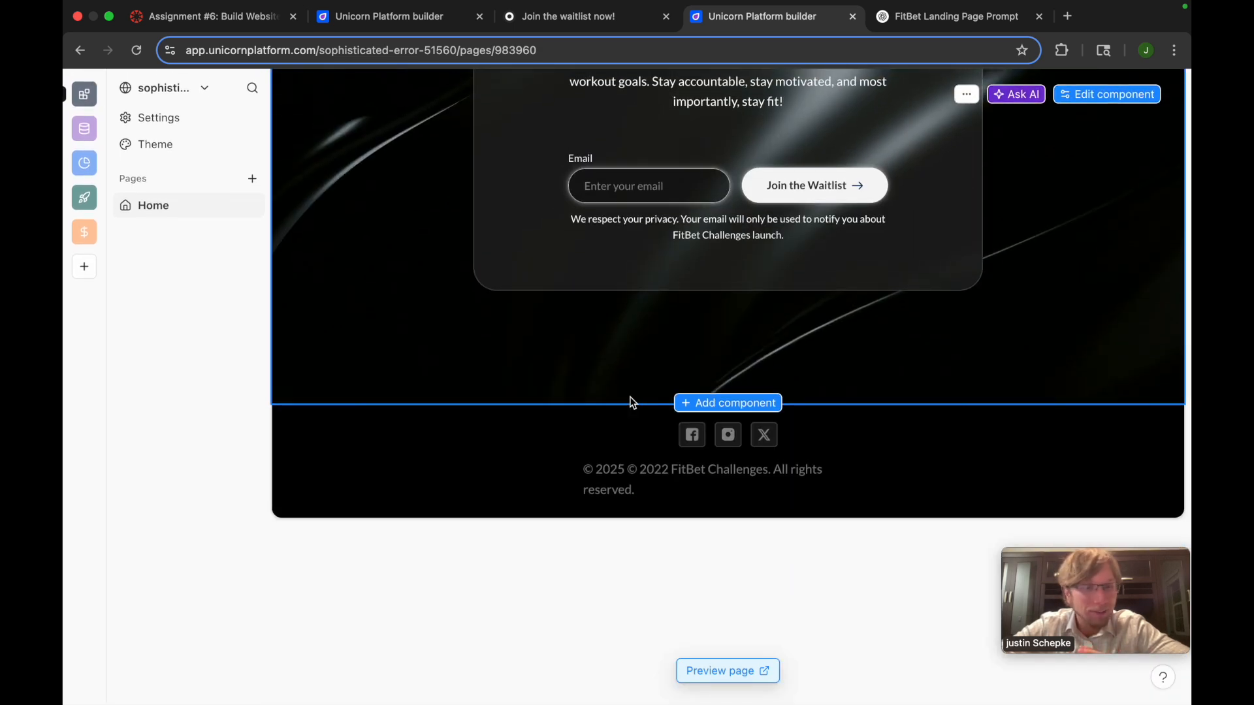
Add the "How It Works" steps component (steps-01) between the waitlist section and the footer, and review its placement
click(700, 405)
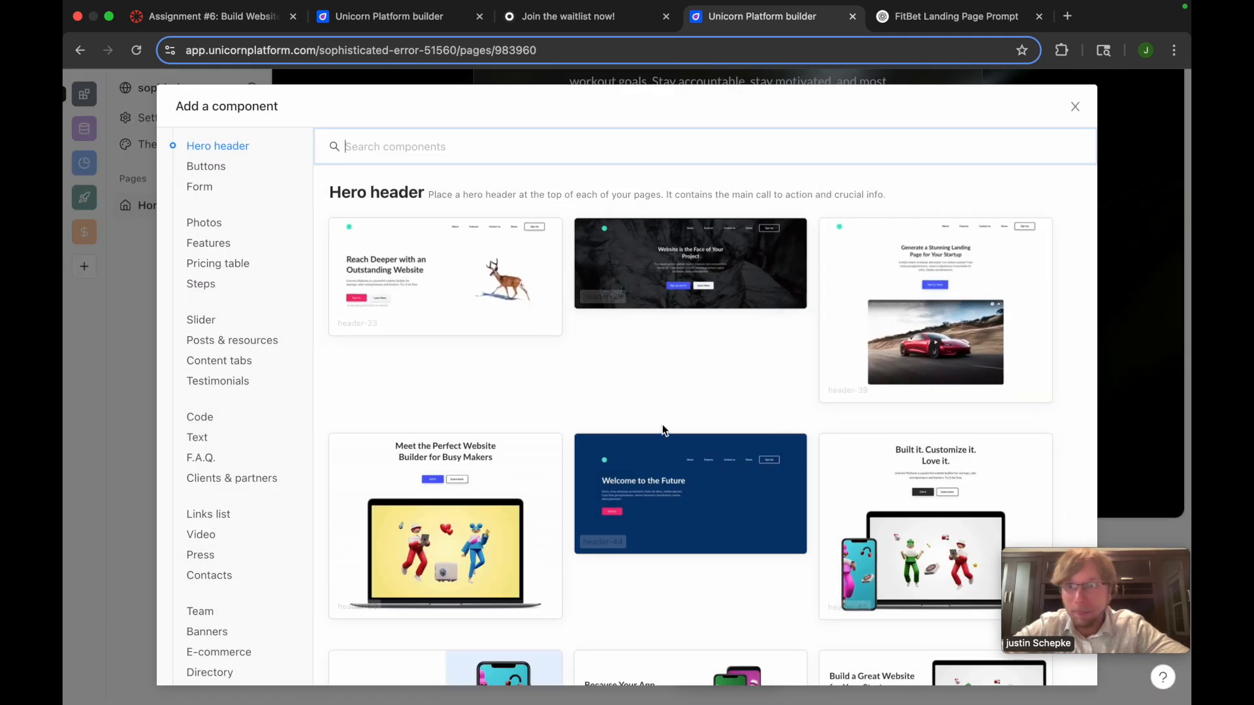
scroll(660, 503, down, 1)
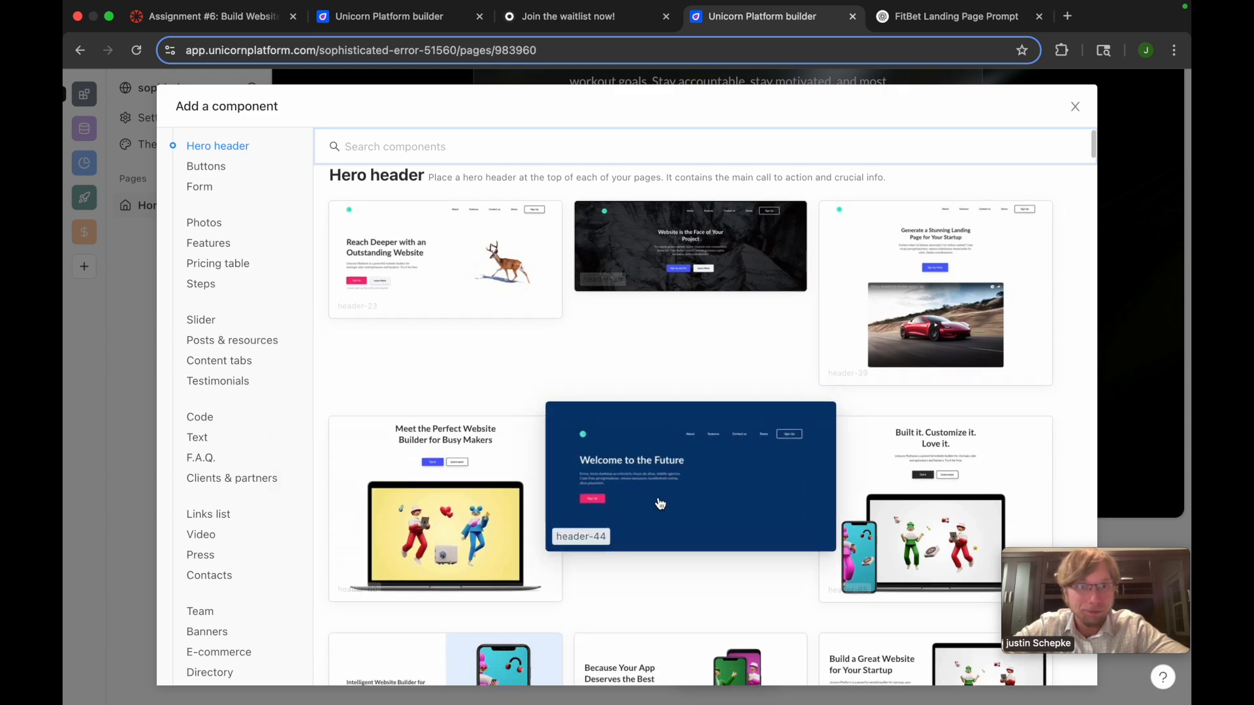
scroll(605, 504, down, 10)
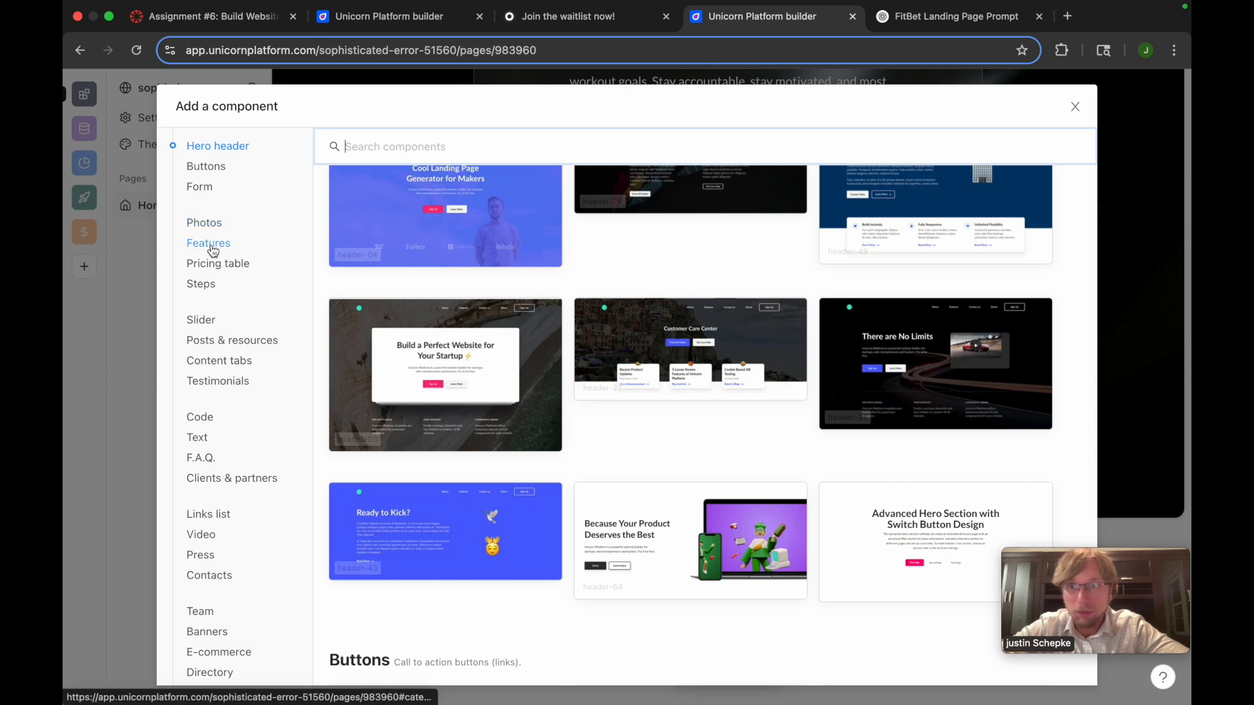
click(206, 288)
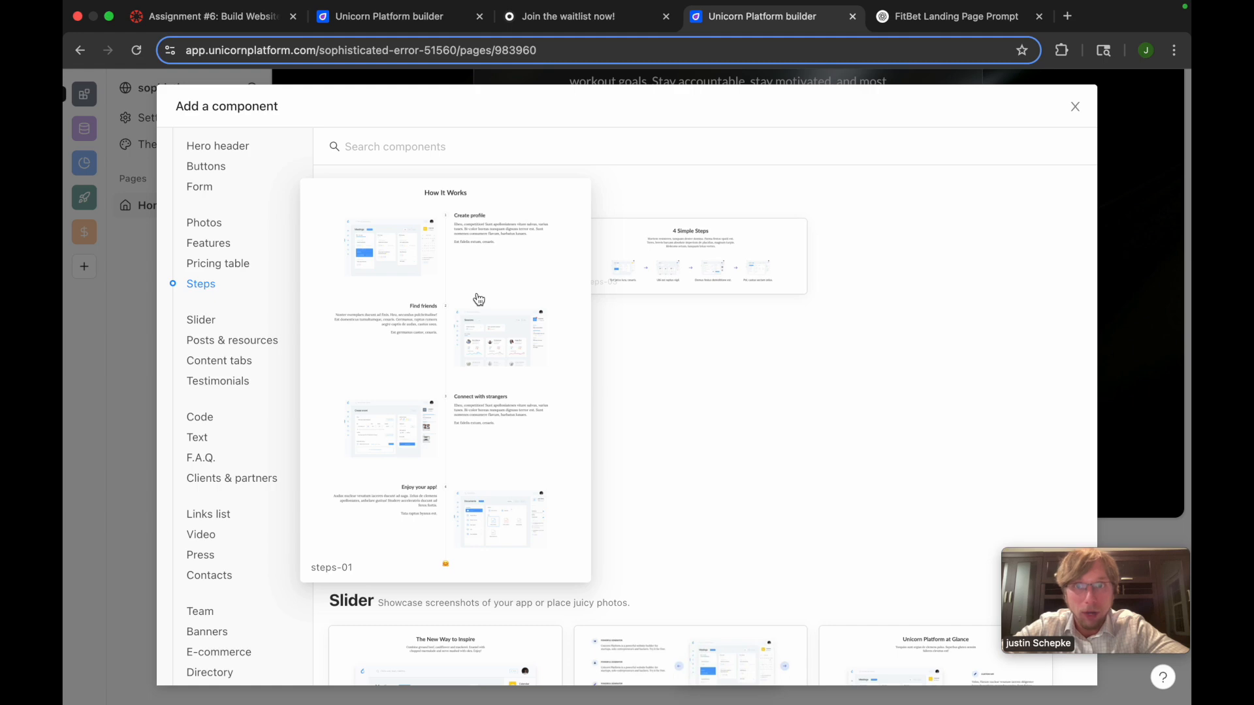
click(479, 299)
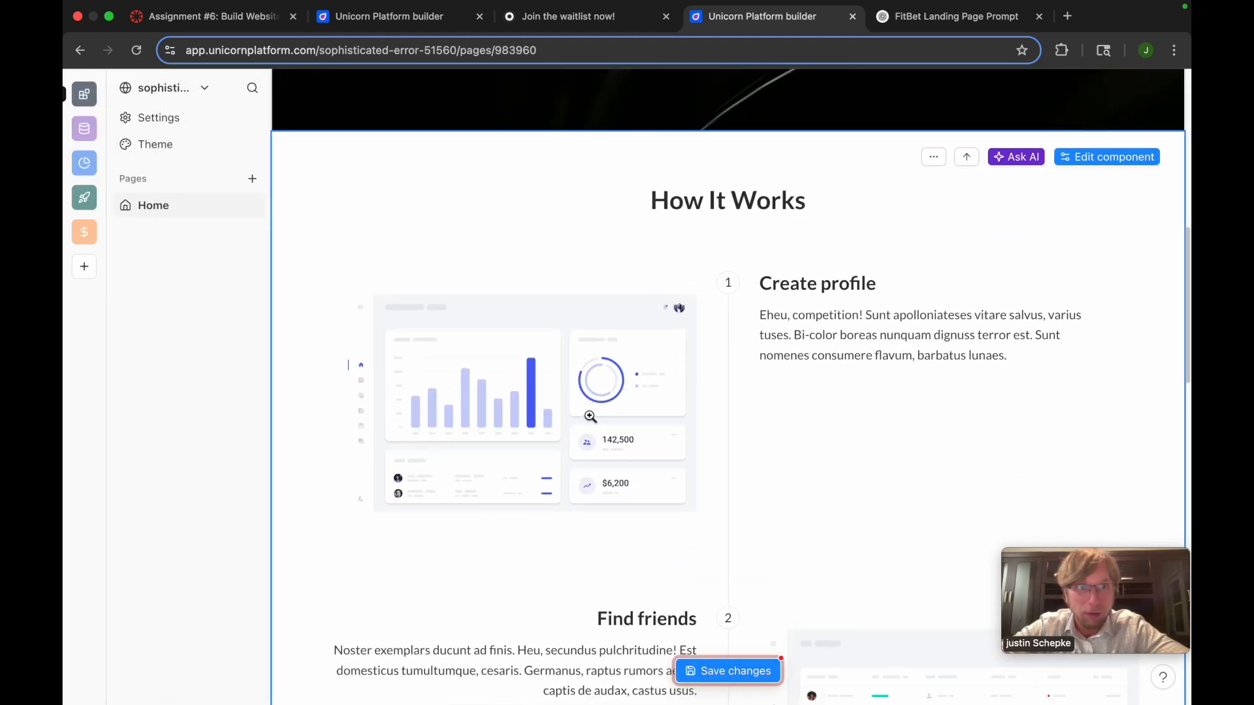
scroll(590, 417, up, 8)
scroll(590, 411, down, 10)
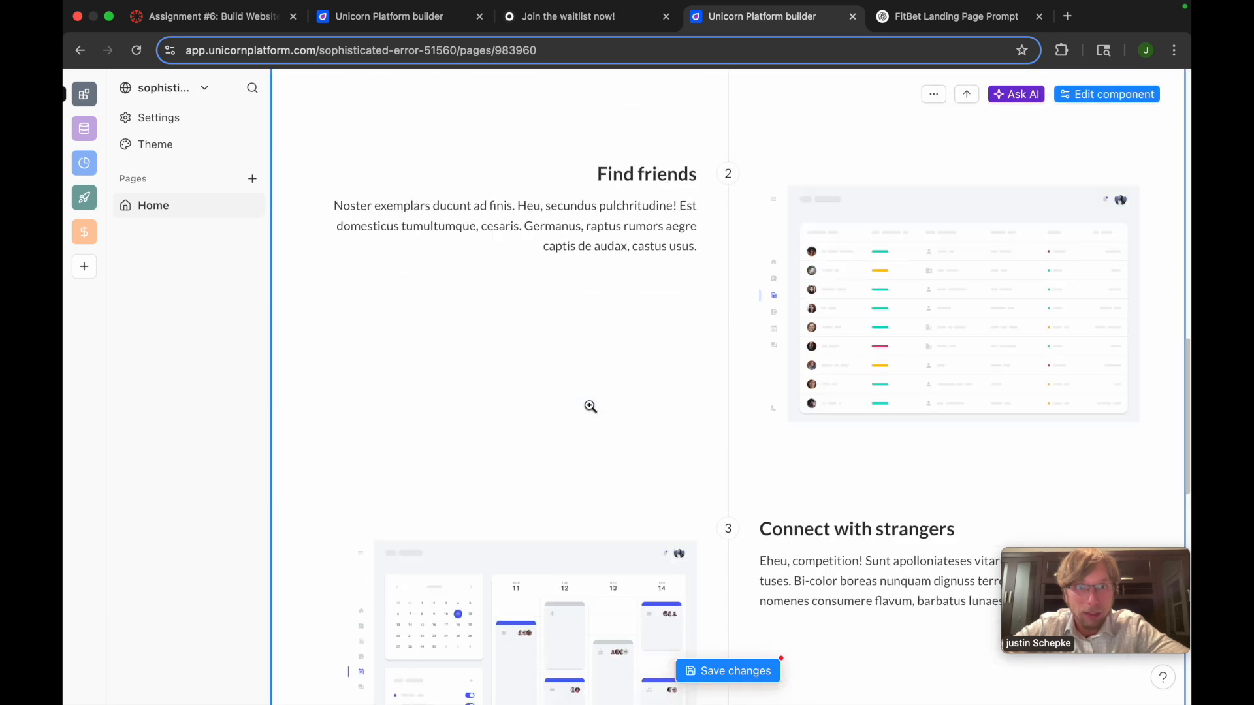
scroll(590, 406, up, 5)
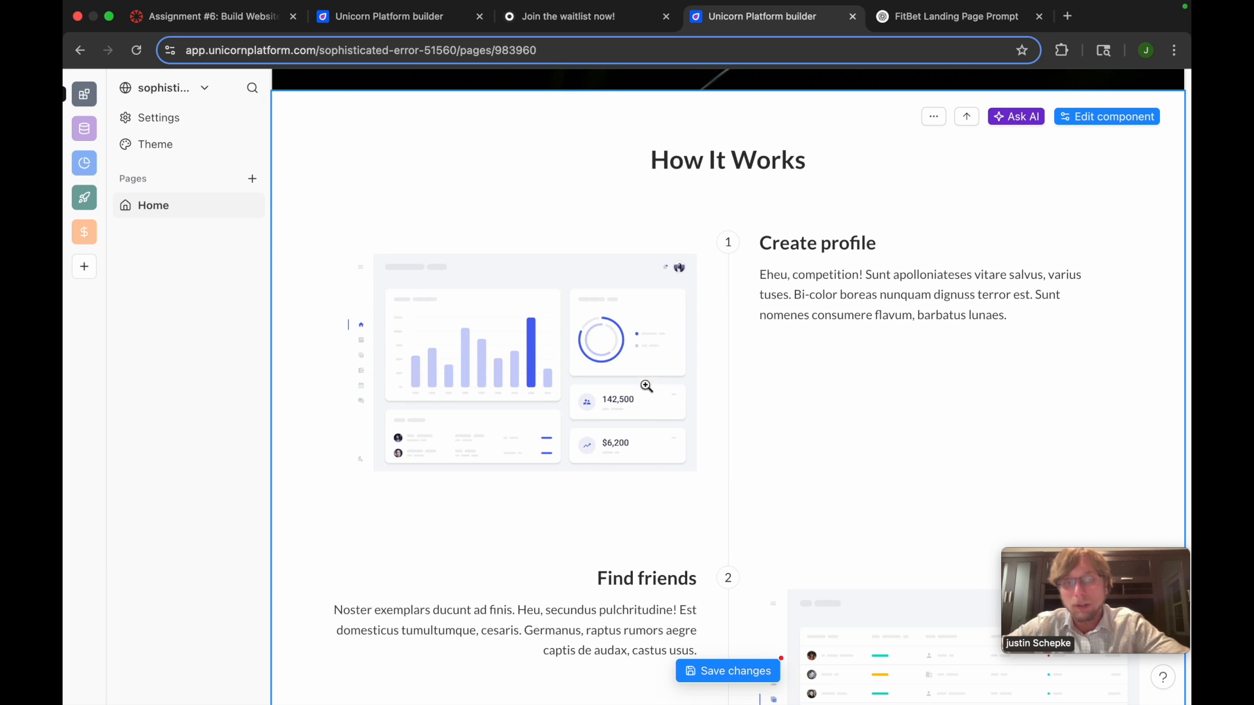
scroll(647, 387, up, 8)
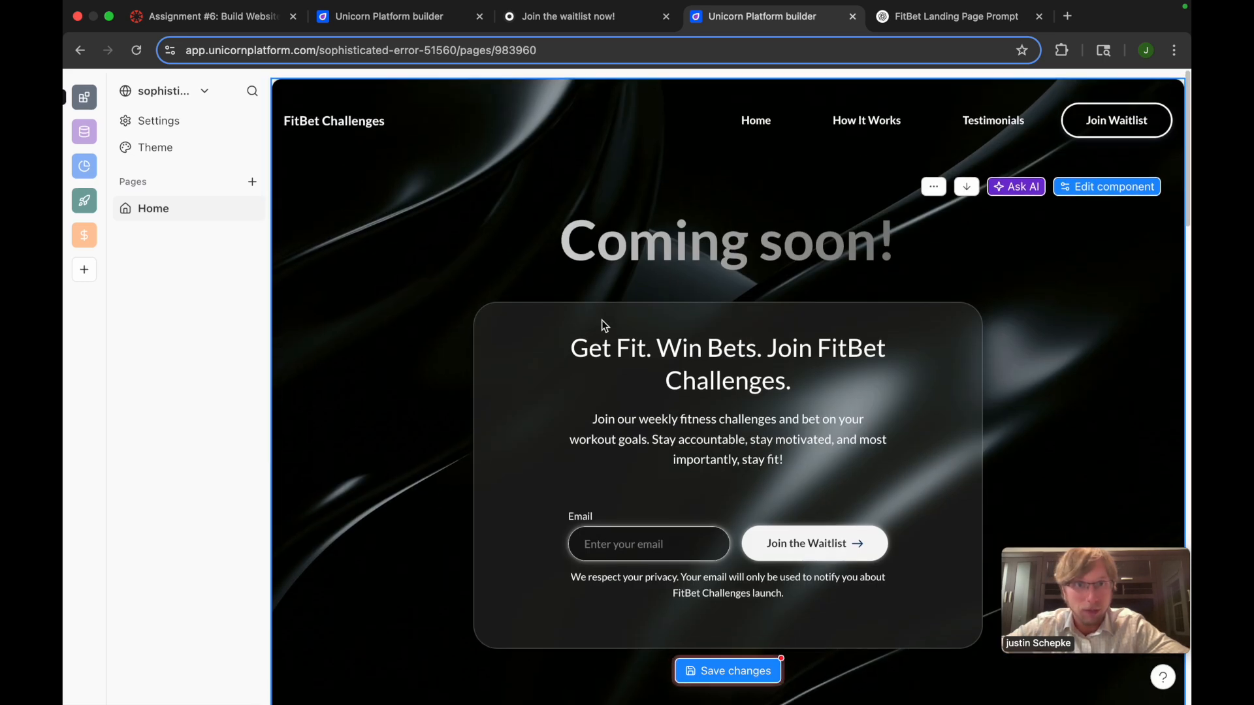
scroll(614, 395, down, 1)
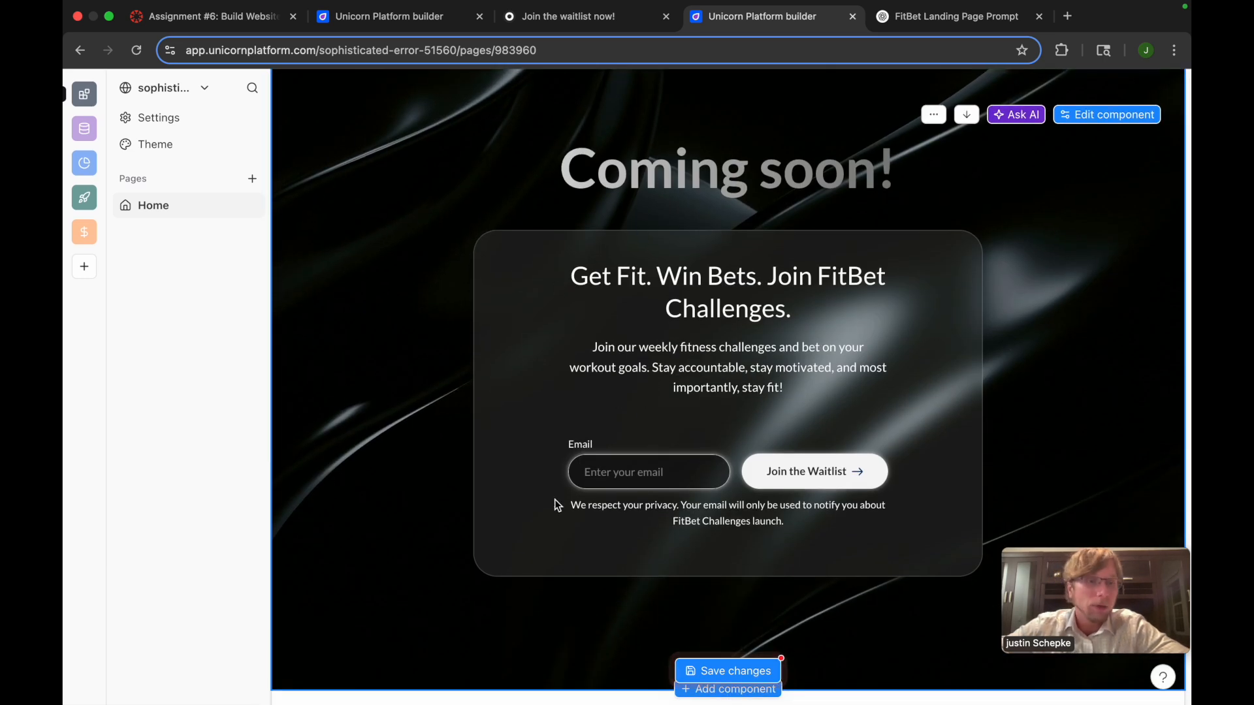
Review the page from the Coming soon waitlist section through the How It Works steps to the footer
scroll(551, 554, up, 1)
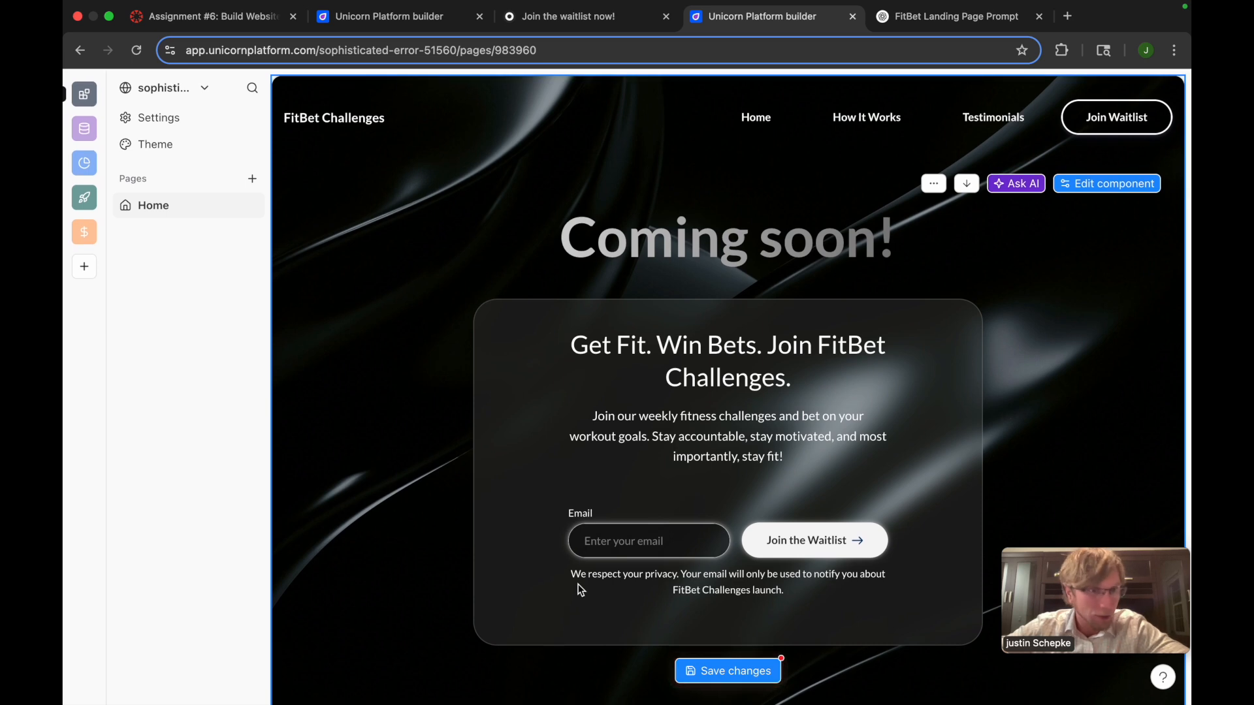
scroll(579, 588, down, 3)
scroll(655, 562, up, 1)
scroll(655, 558, down, 10)
scroll(655, 559, down, 10)
scroll(656, 560, up, 8)
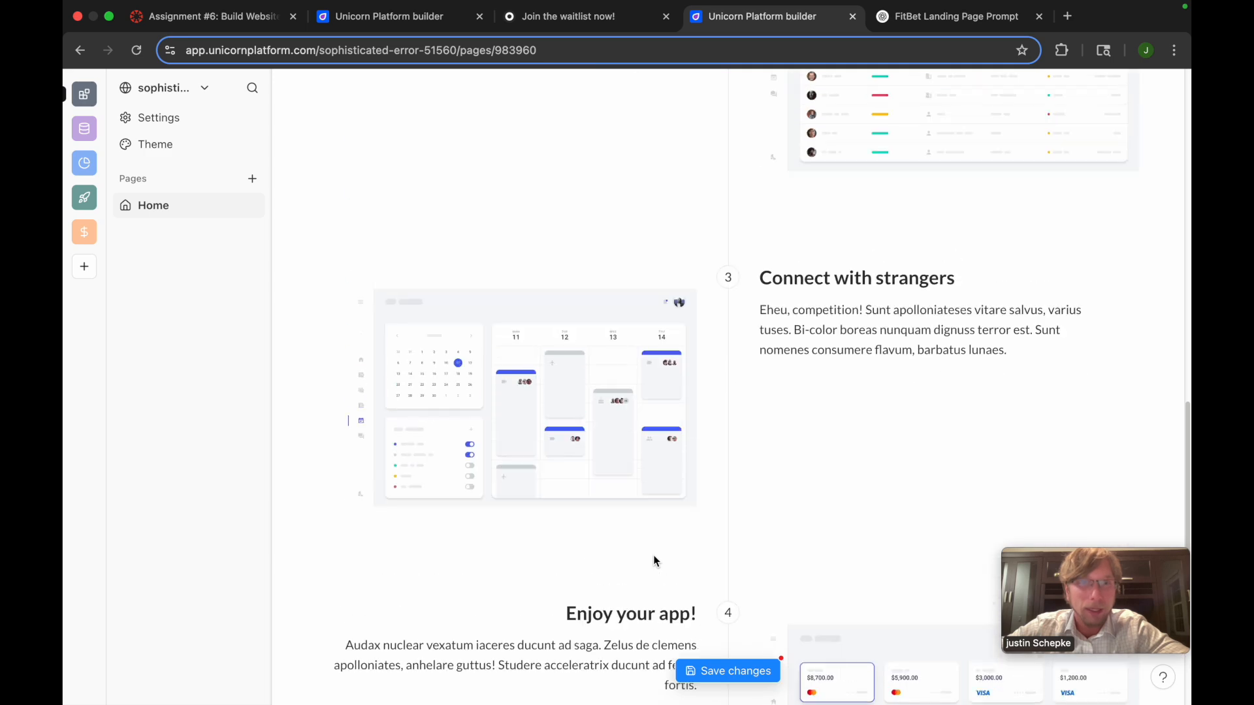
scroll(655, 560, up, 10)
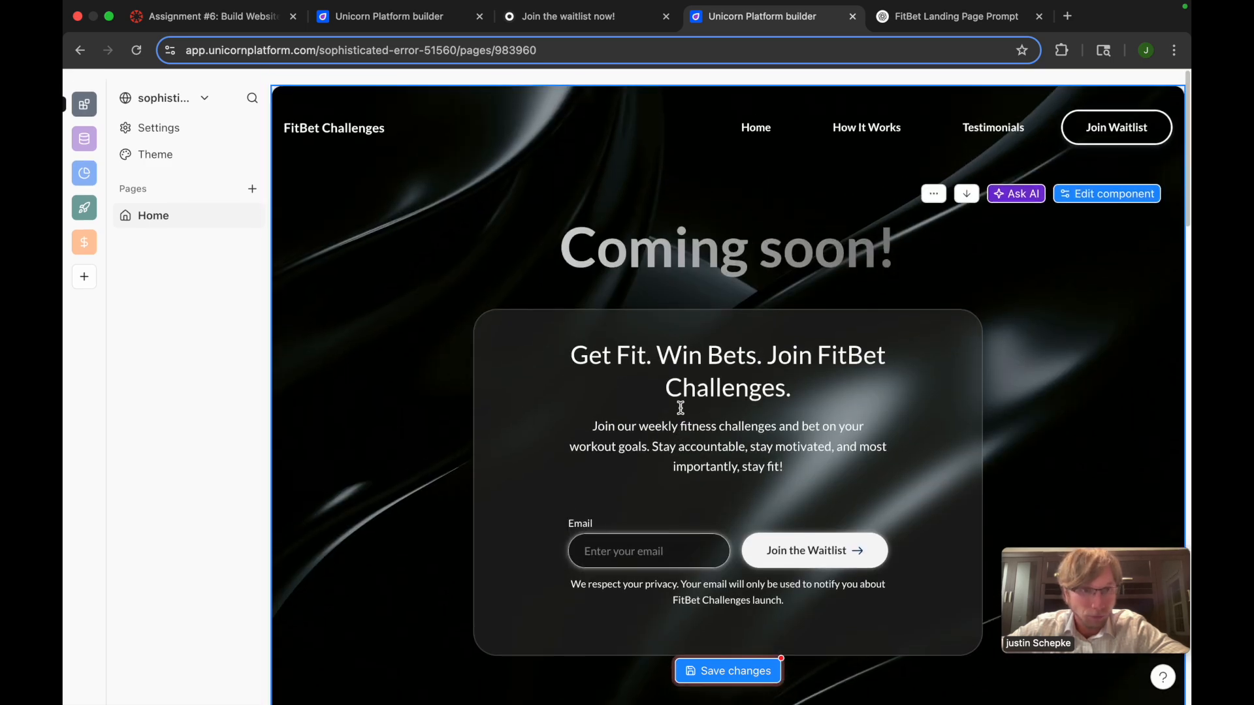
scroll(680, 405, down, 10)
scroll(682, 388, down, 10)
scroll(681, 391, down, 1)
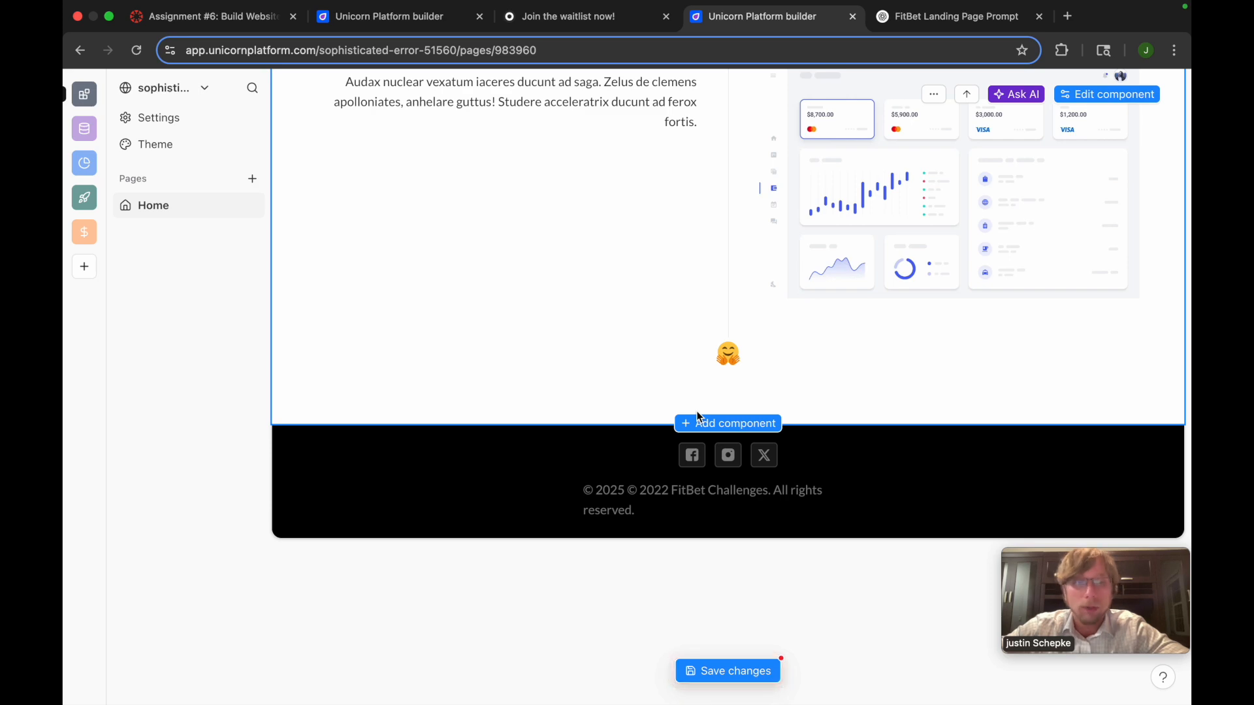
scroll(698, 416, up, 20)
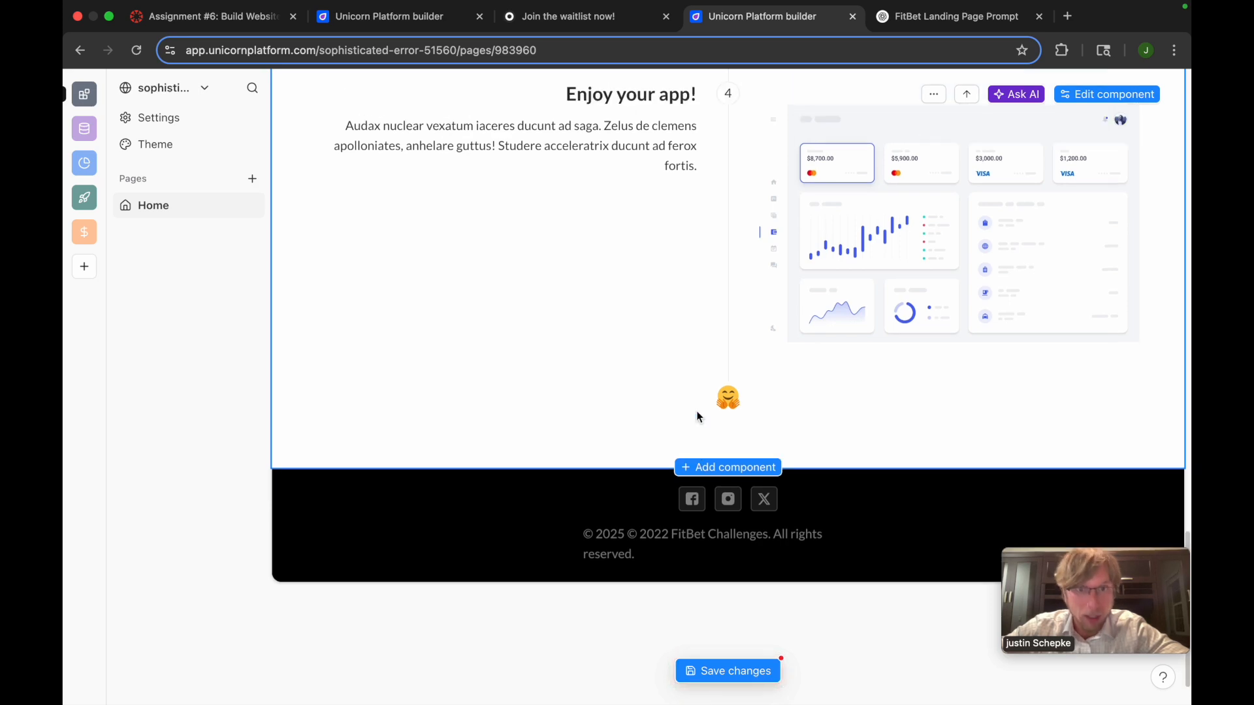
scroll(697, 416, up, 7)
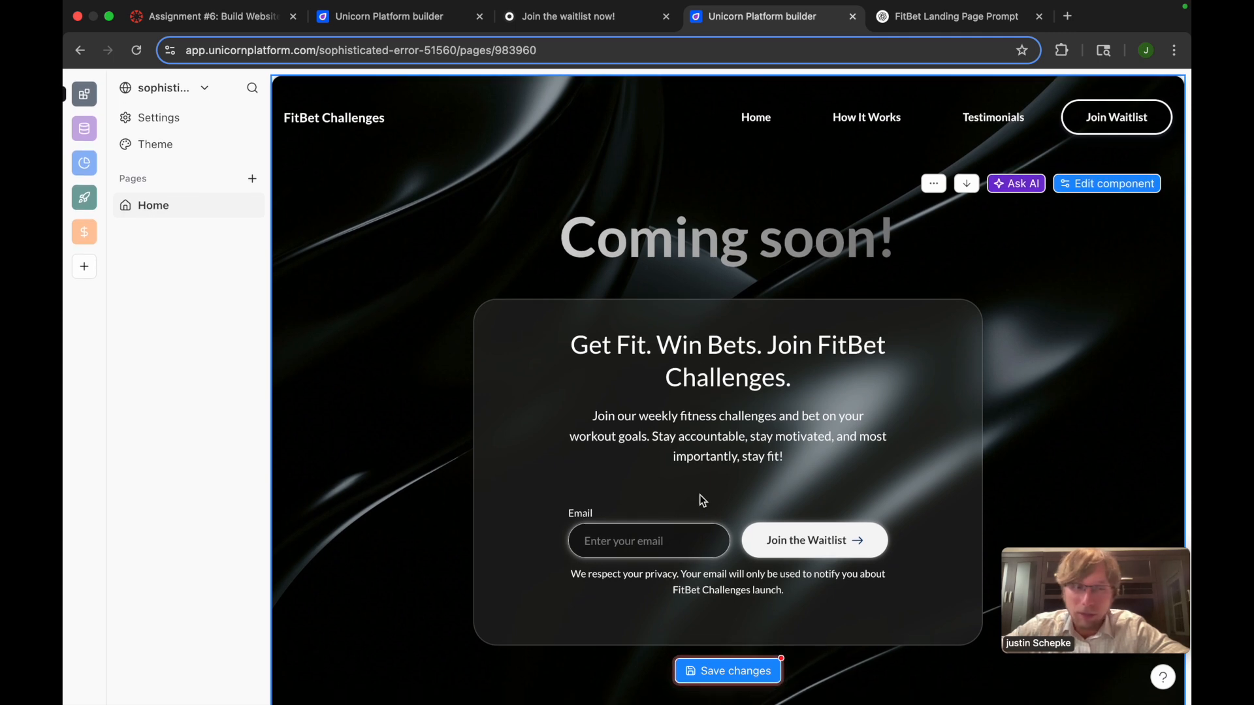
Add the features-01 component from the Features category between the How It Works section and the footer
scroll(819, 472, down, 1)
scroll(770, 529, down, 20)
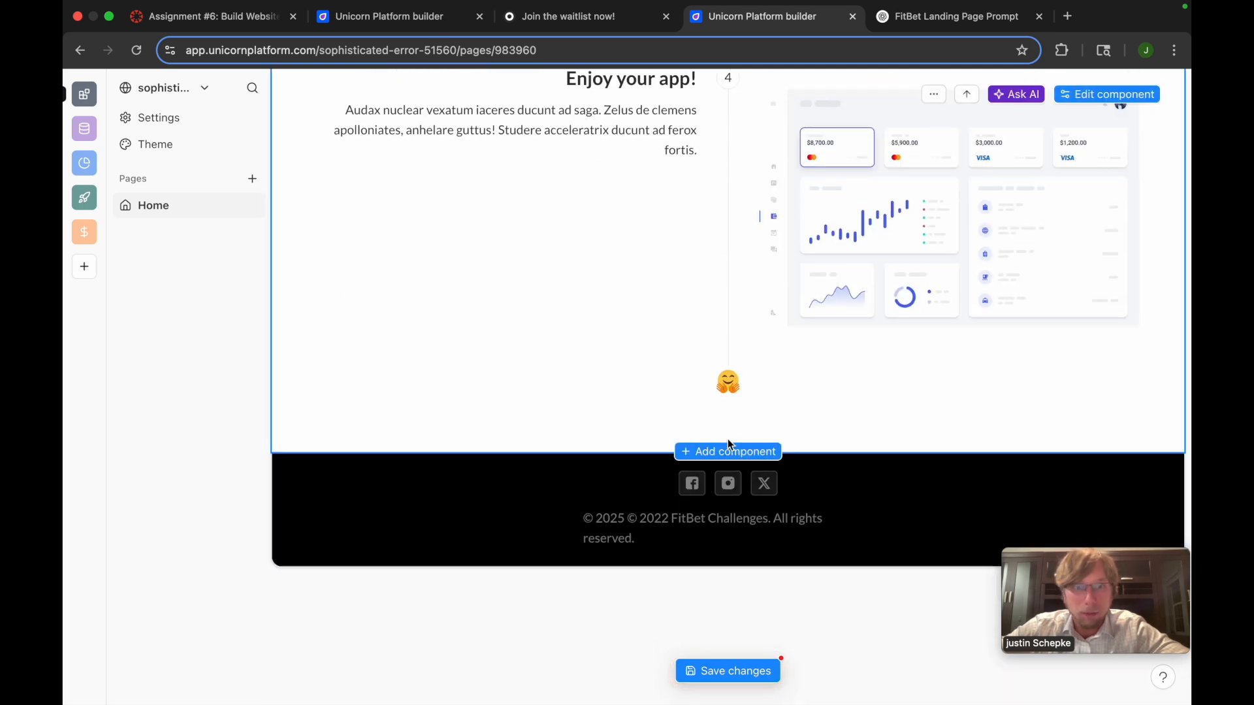
click(735, 451)
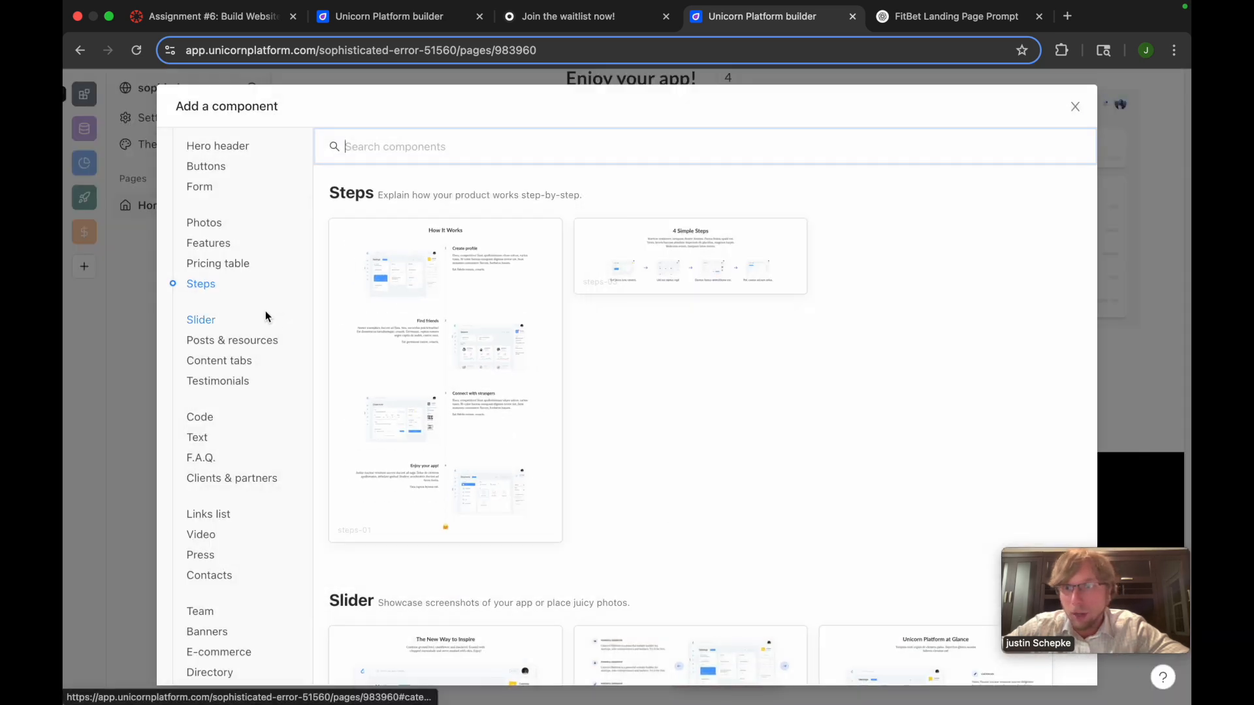
scroll(213, 472, down, 3)
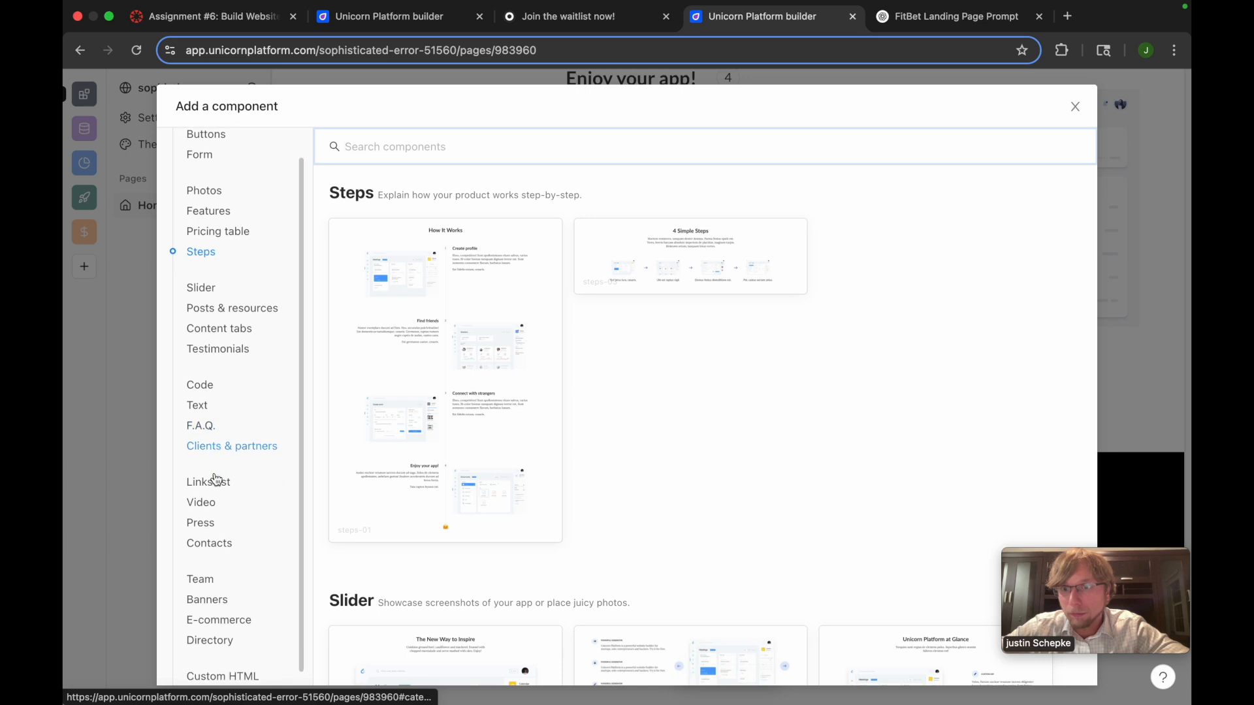
scroll(222, 412, up, 3)
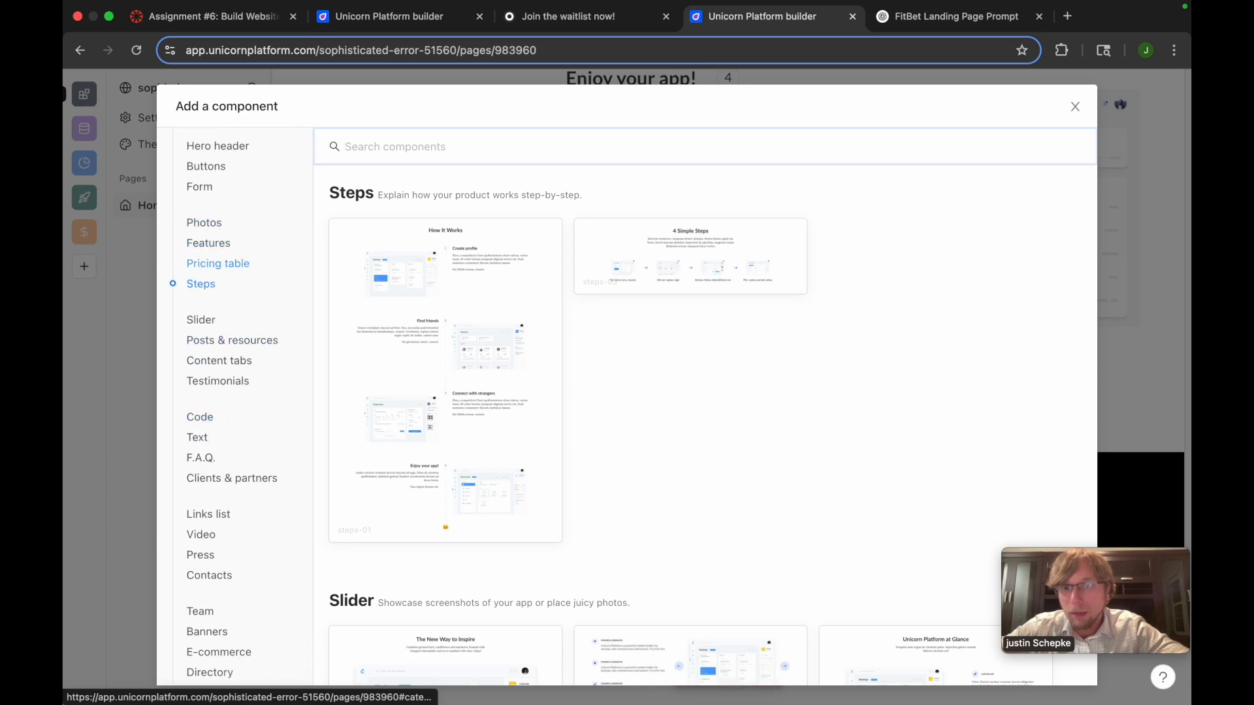
click(208, 265)
click(207, 251)
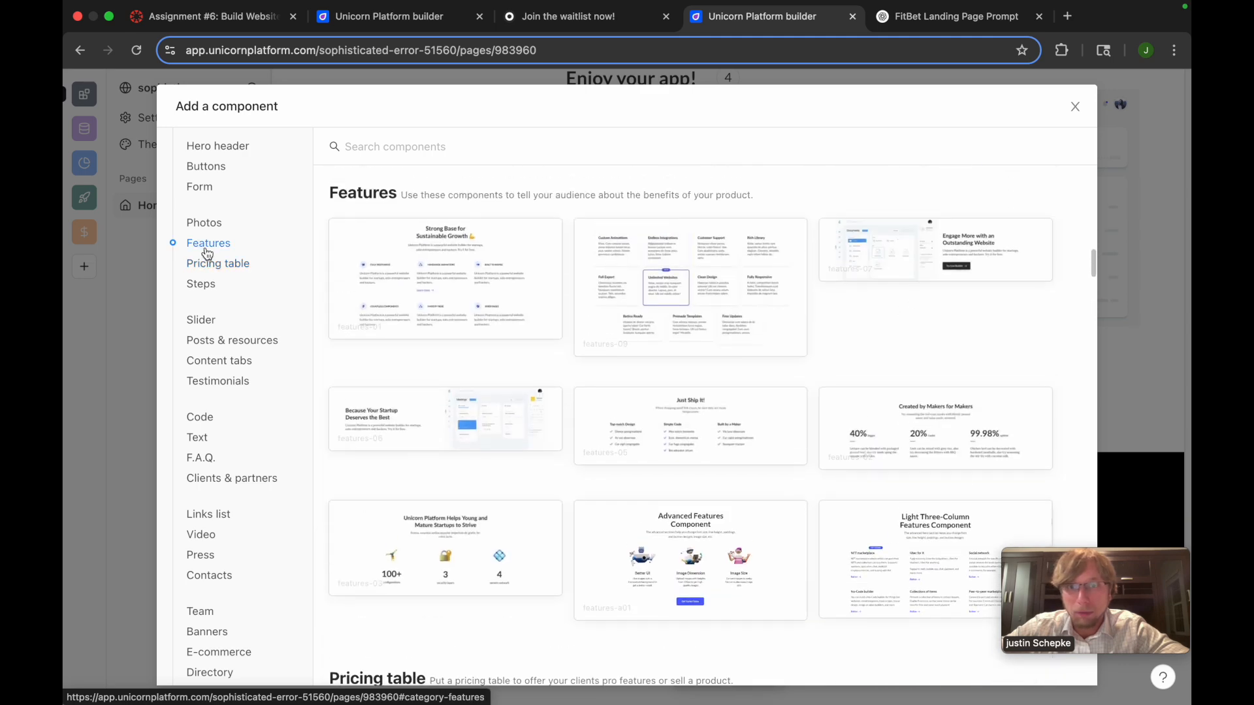
mouse_move(402, 307)
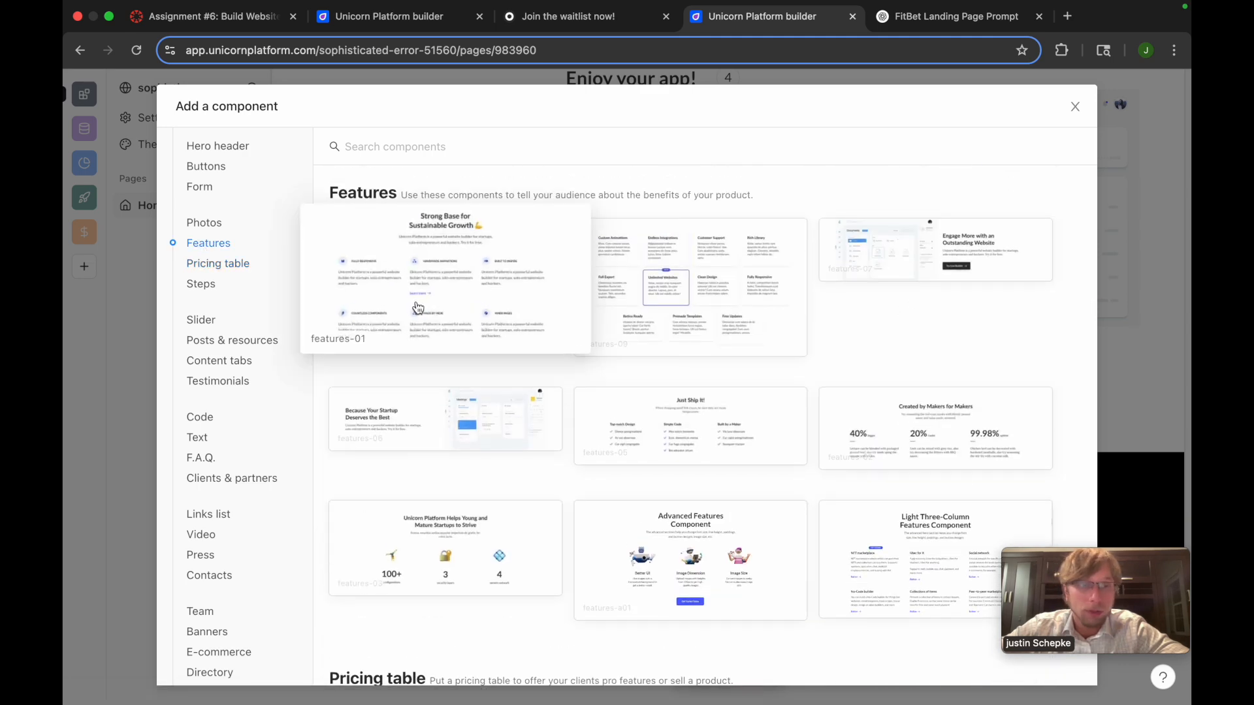
click(454, 319)
Ask the AI to change all of the text and images in the How It Works section to match fitbet challenges
scroll(558, 361, up, 3)
scroll(605, 382, up, 10)
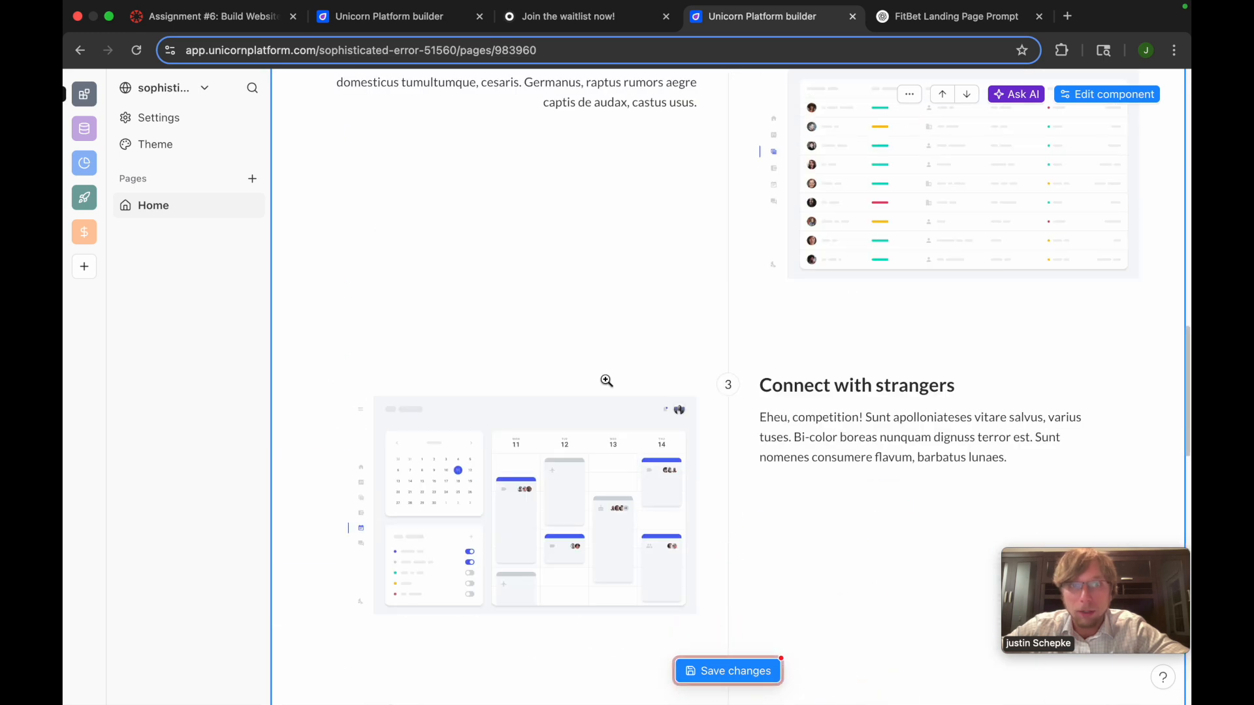
scroll(608, 295, up, 5)
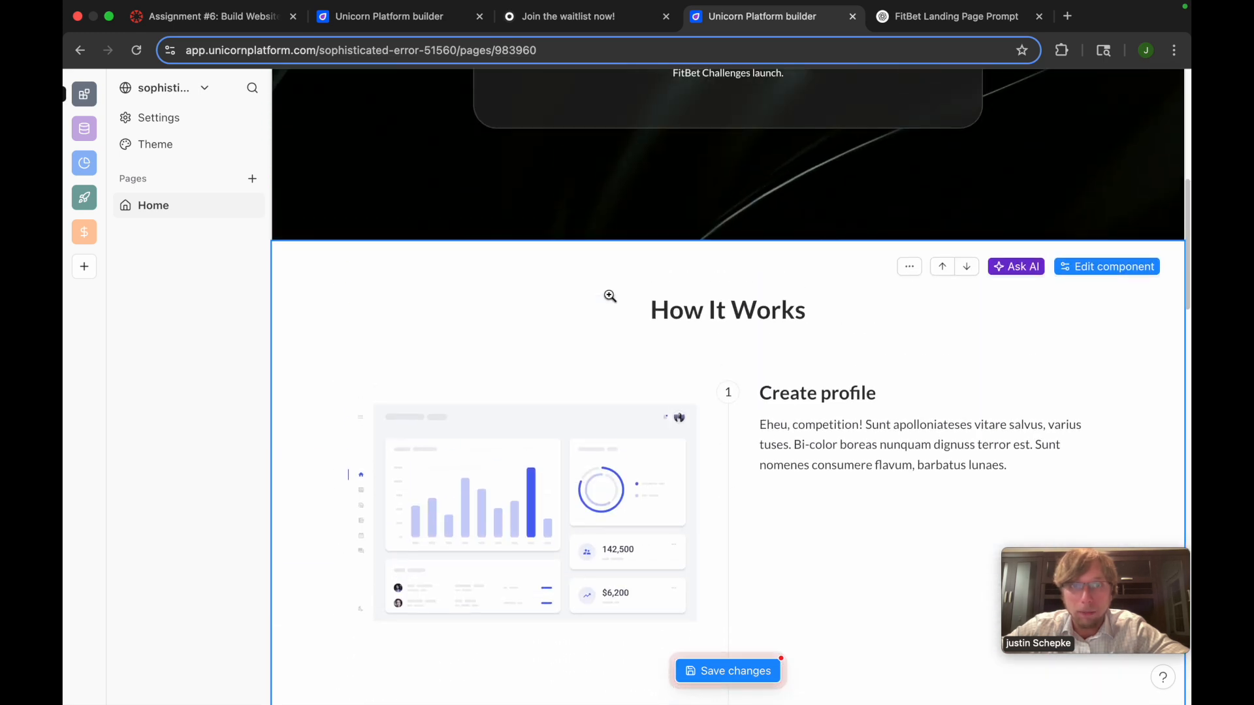
scroll(829, 362, down, 1)
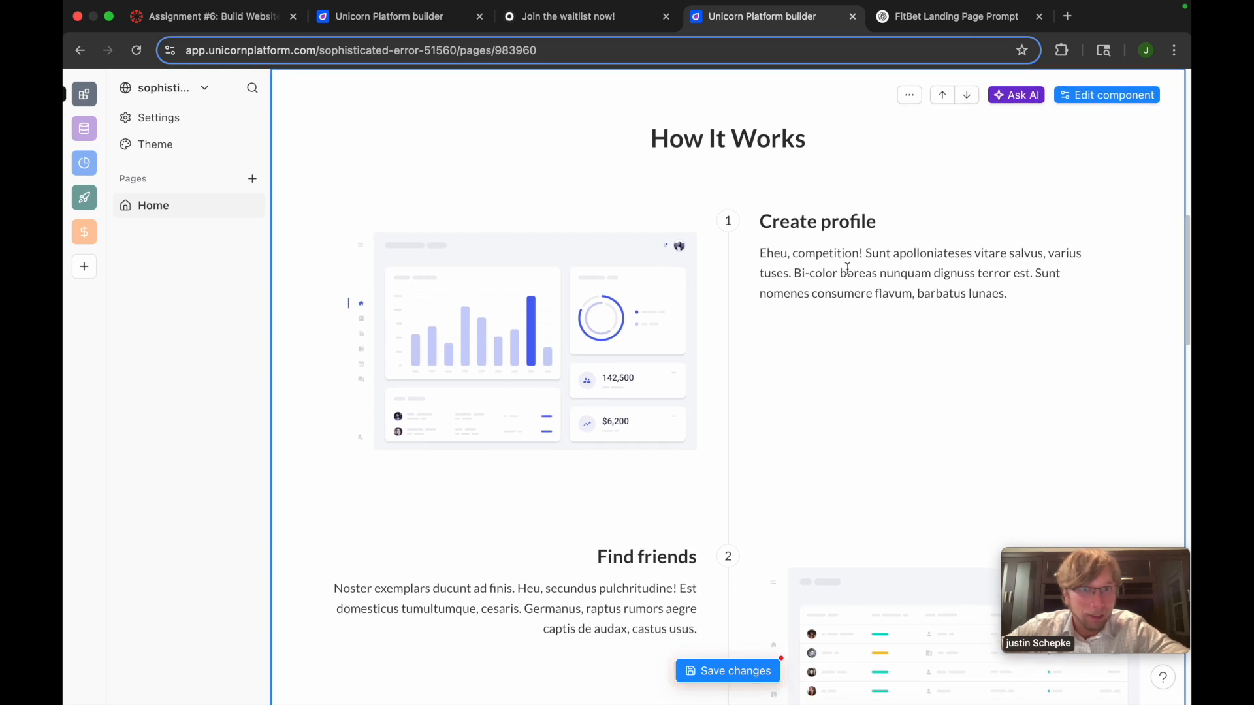
scroll(876, 391, up, 1)
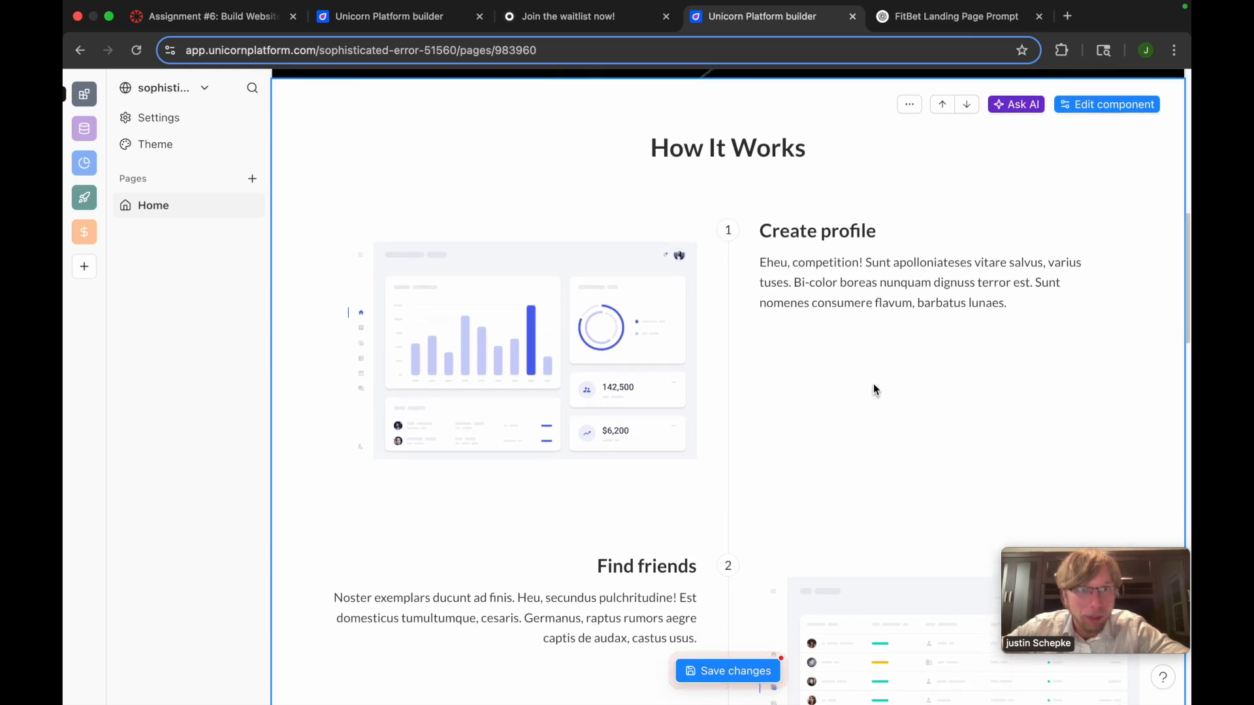
click(1037, 105)
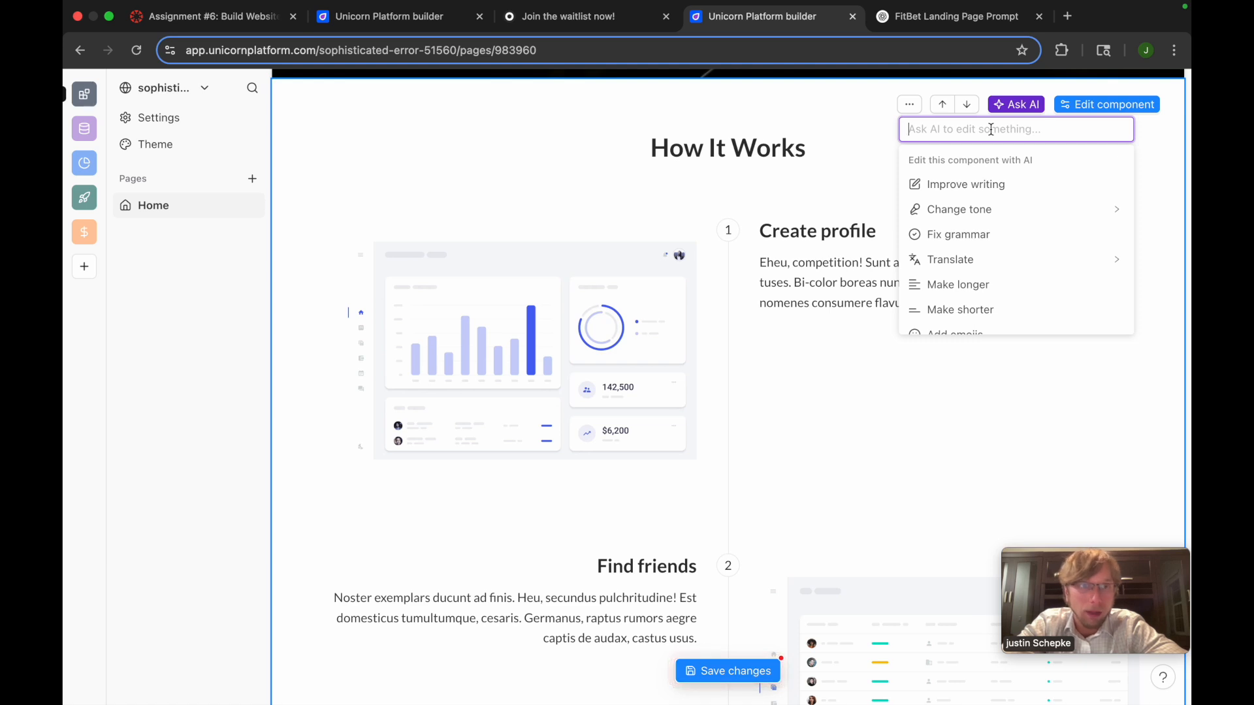
text(chante all of the tex)
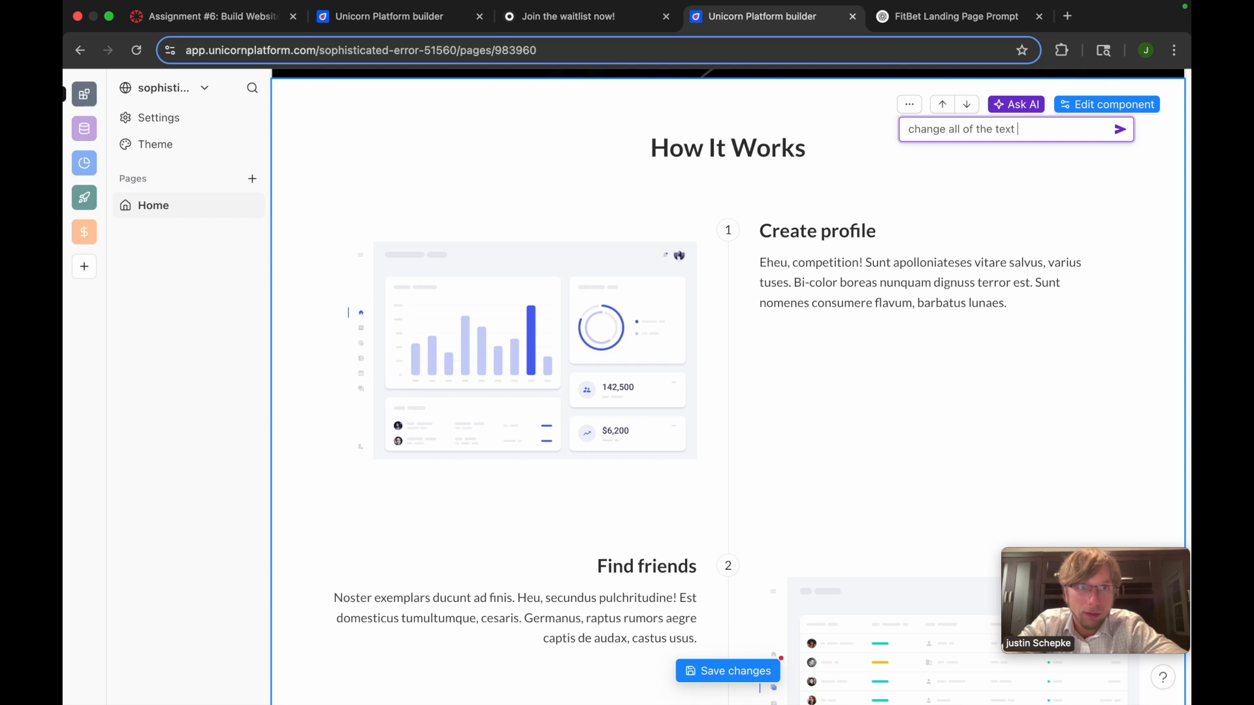
text(to match fitbet challegn)
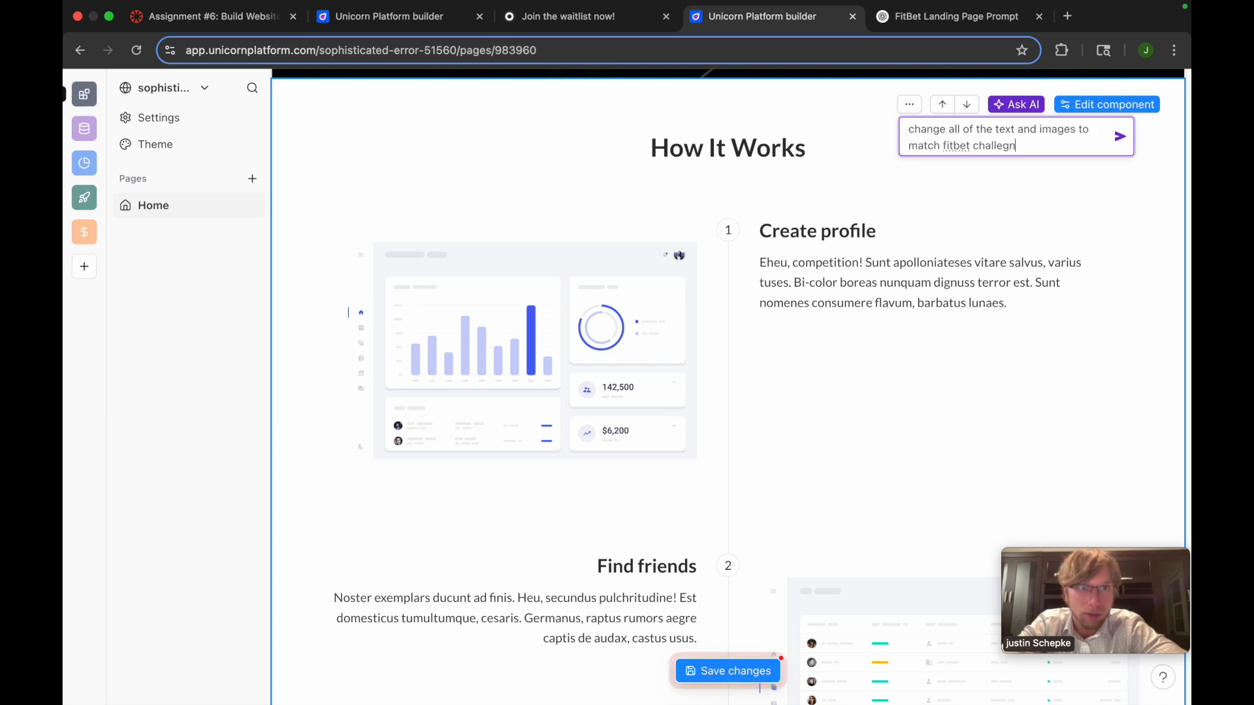
key(Return)
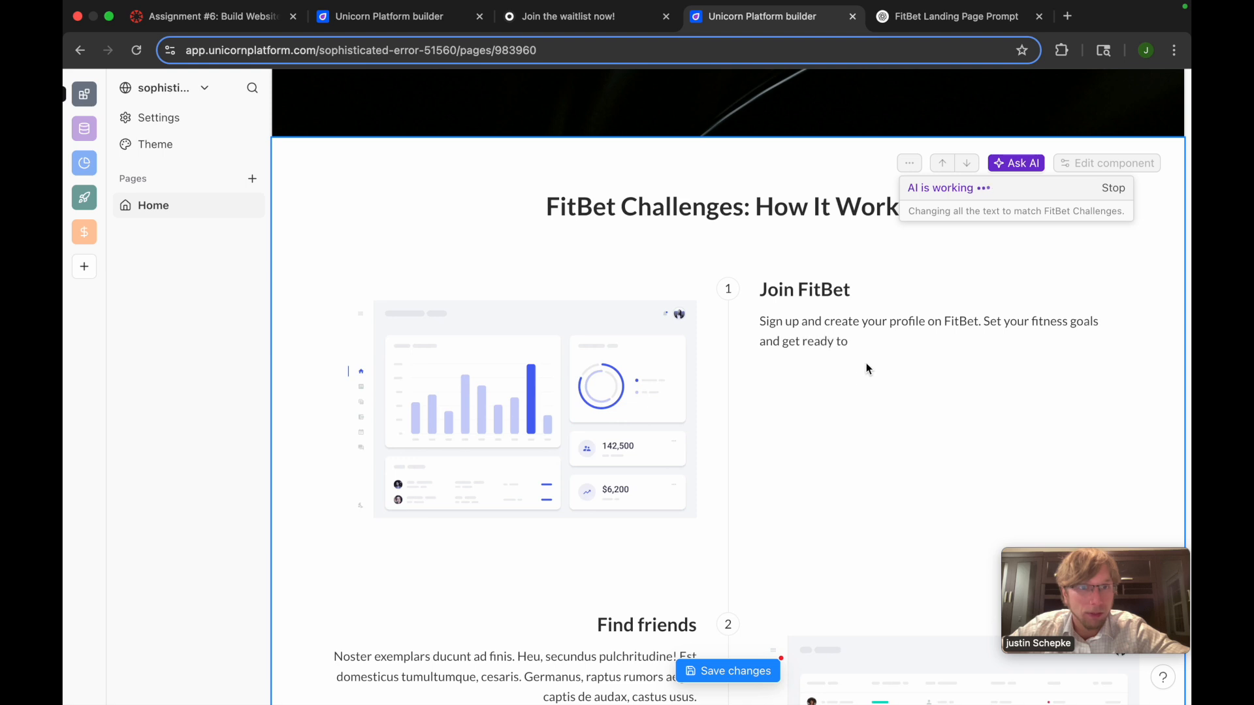
Reuse the recent AI prompt "change all of the text and images to match fitbet challenges" on the Strong Base for Sustainable Growth features section
scroll(942, 372, down, 1)
scroll(942, 372, down, 1)
scroll(884, 364, down, 3)
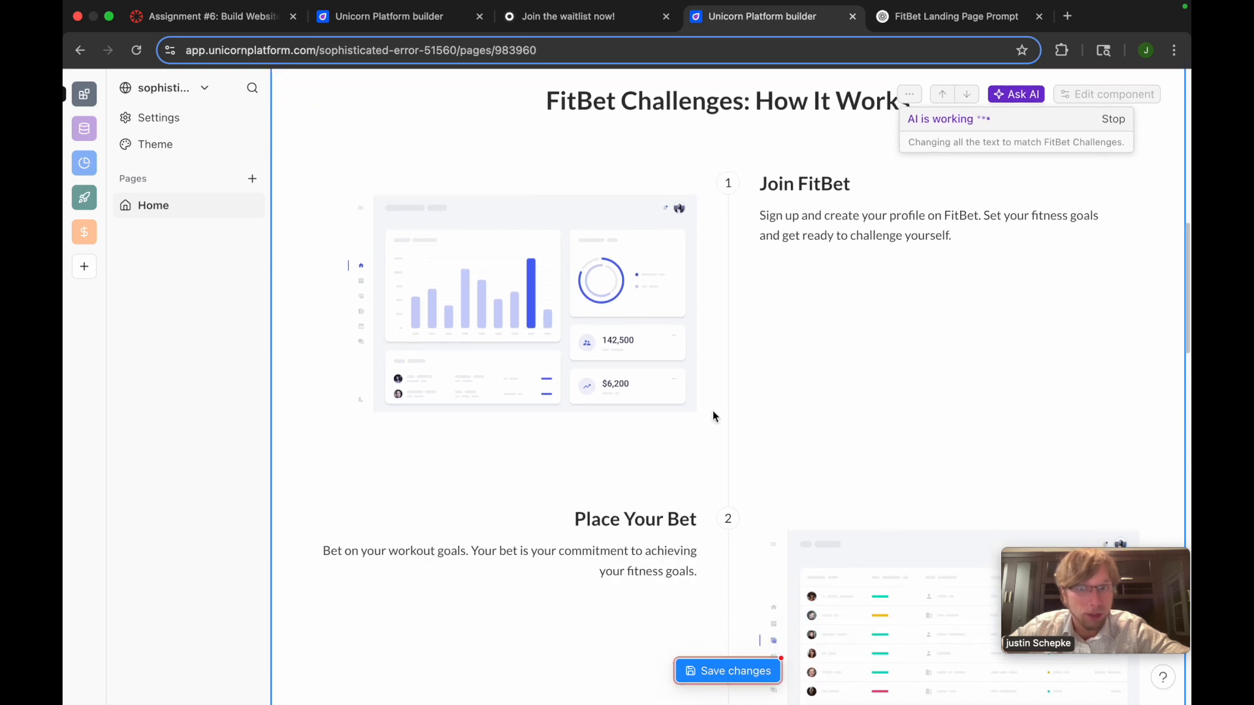
scroll(669, 549, down, 10)
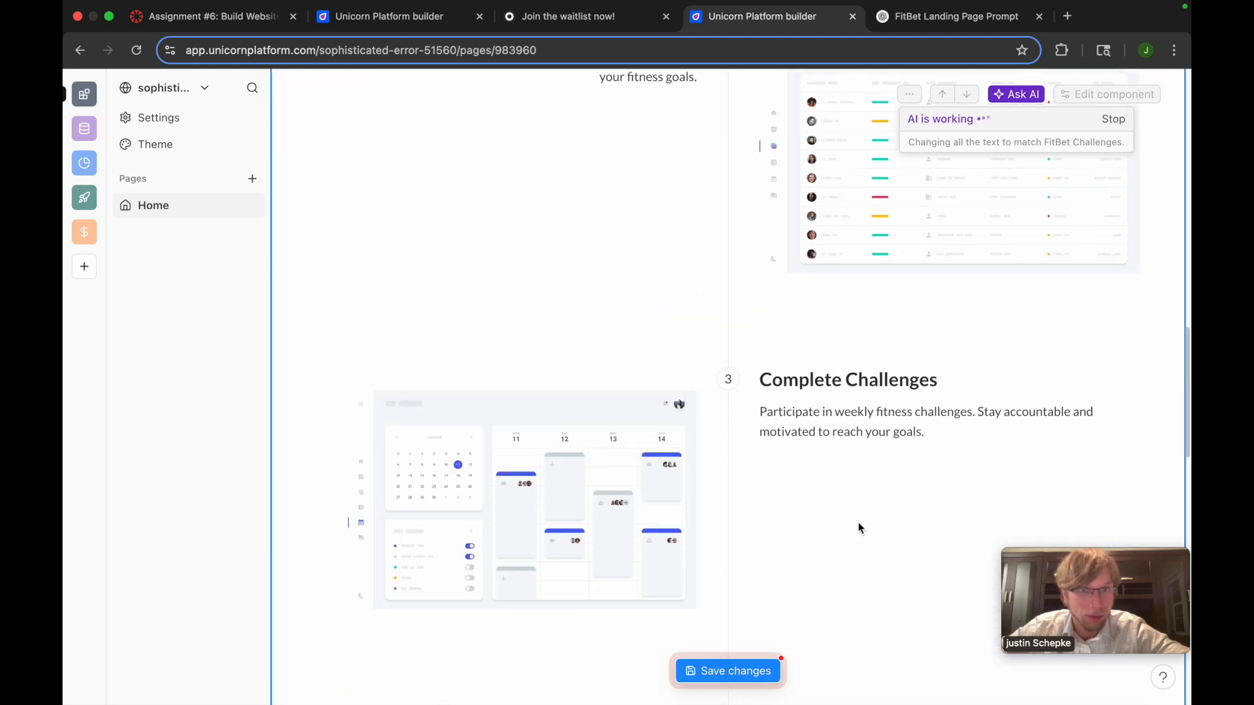
scroll(863, 375, down, 3)
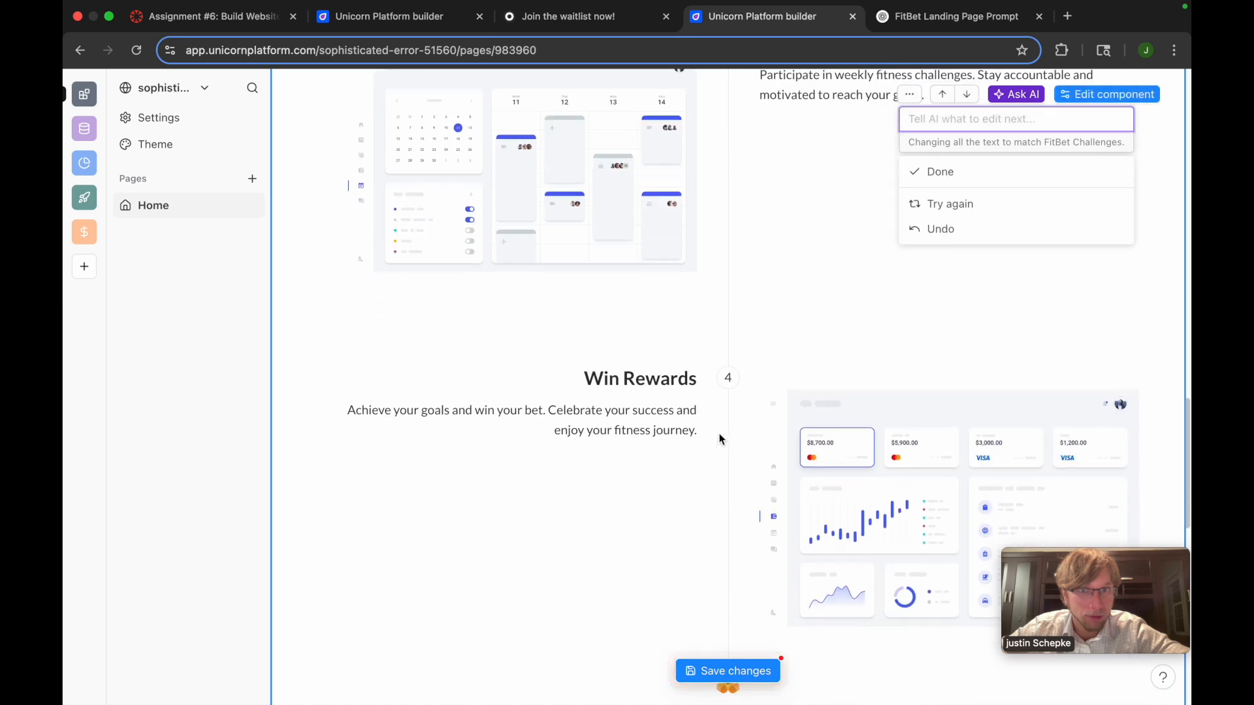
scroll(711, 489, down, 8)
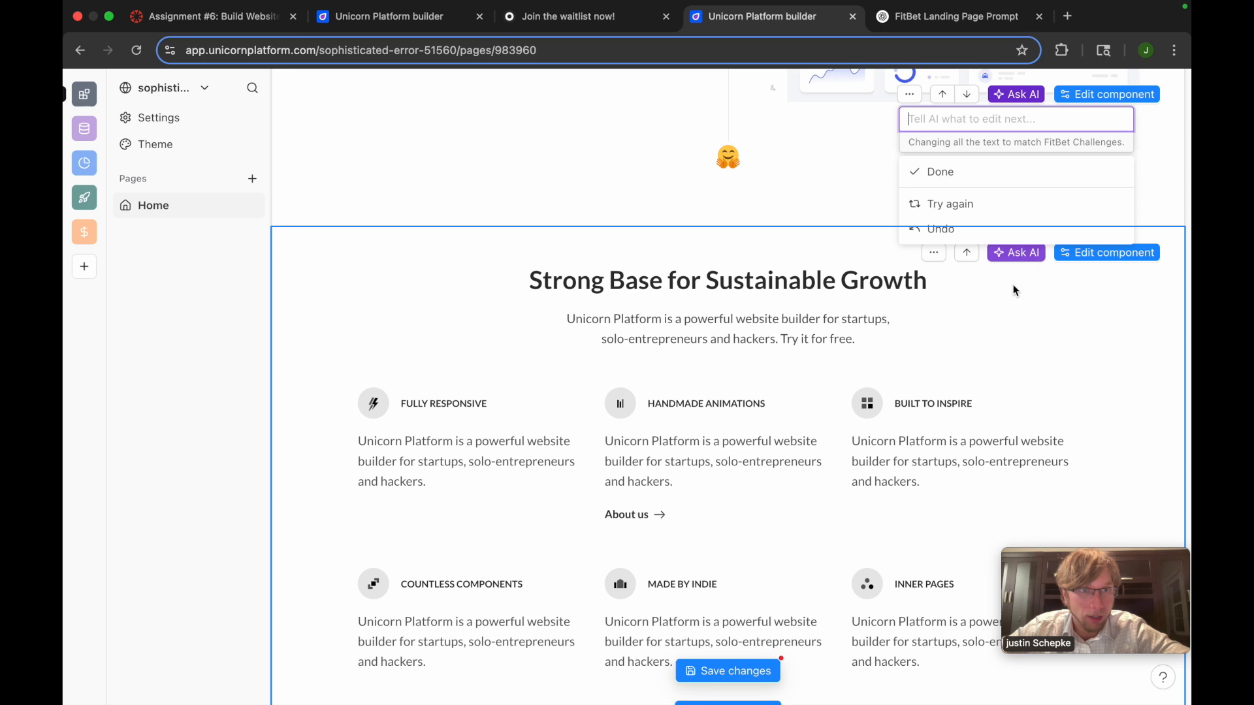
click(1016, 253)
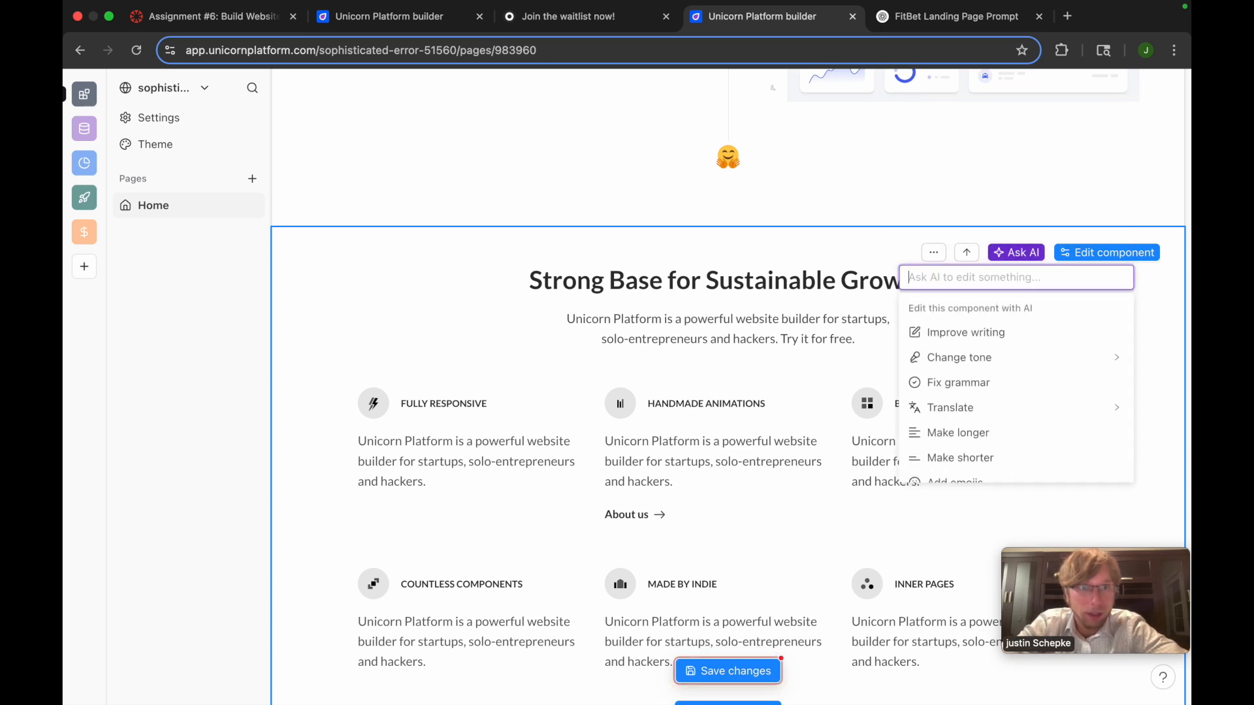
text(change the)
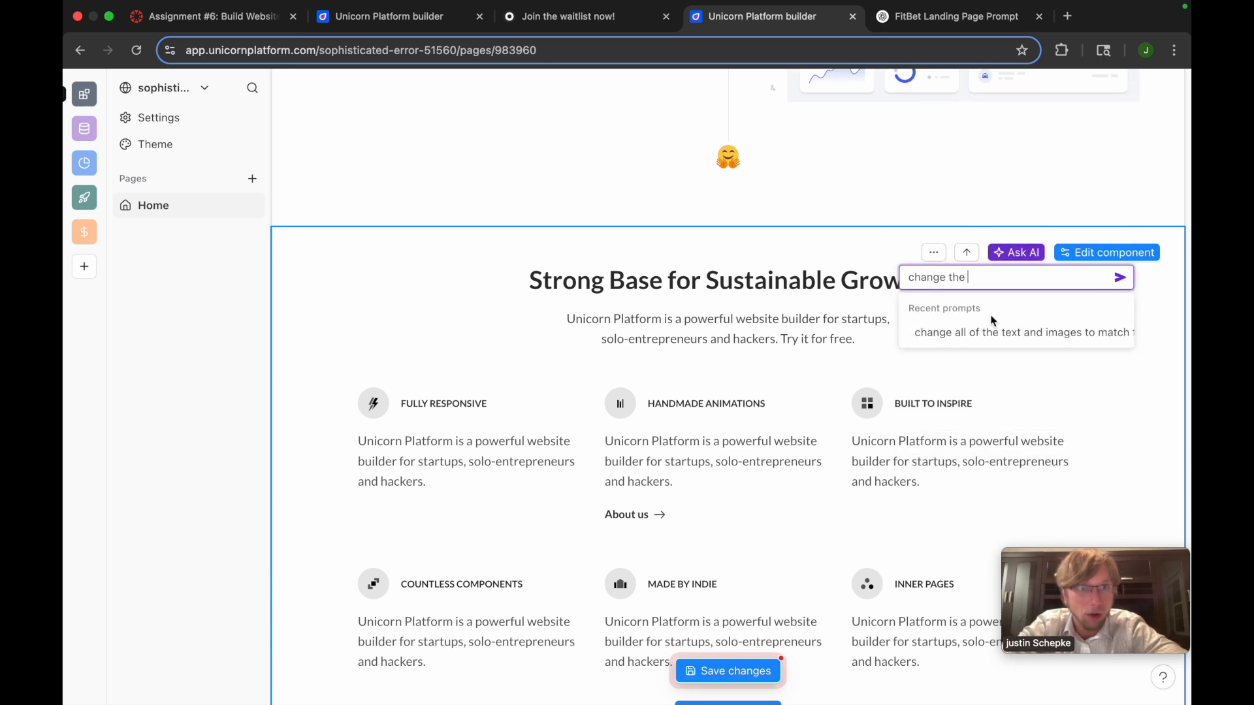
click(983, 332)
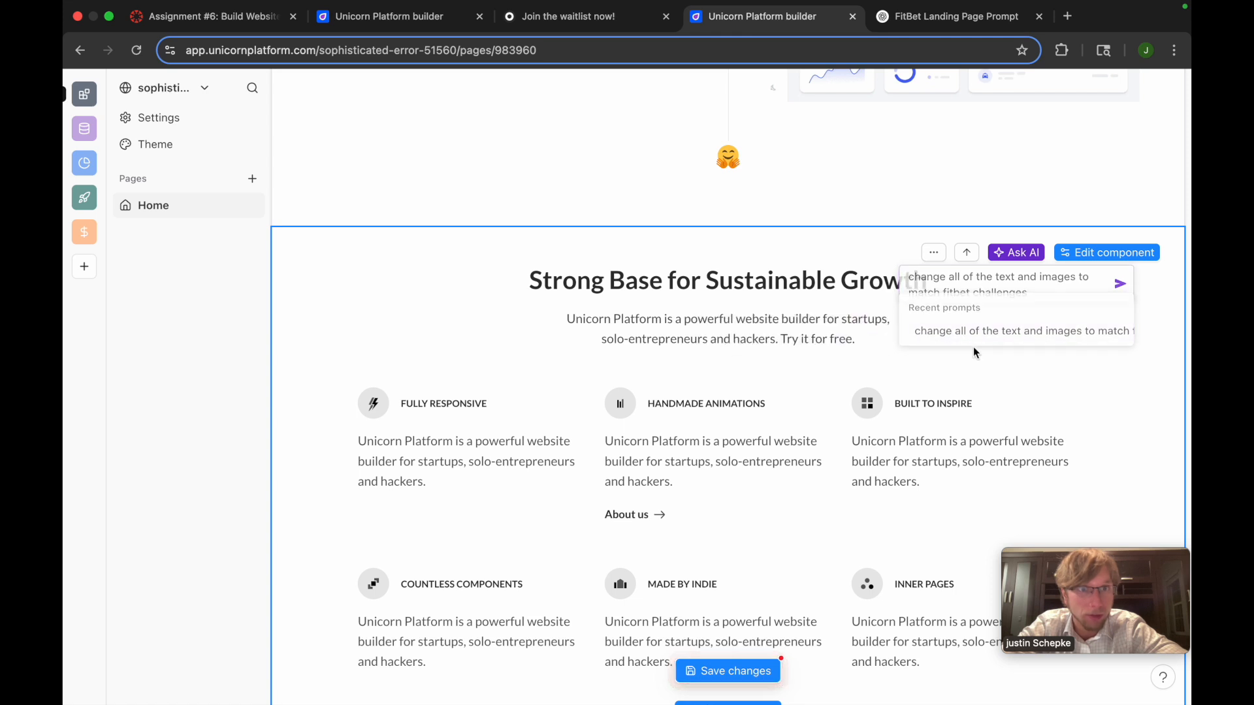
click(1016, 255)
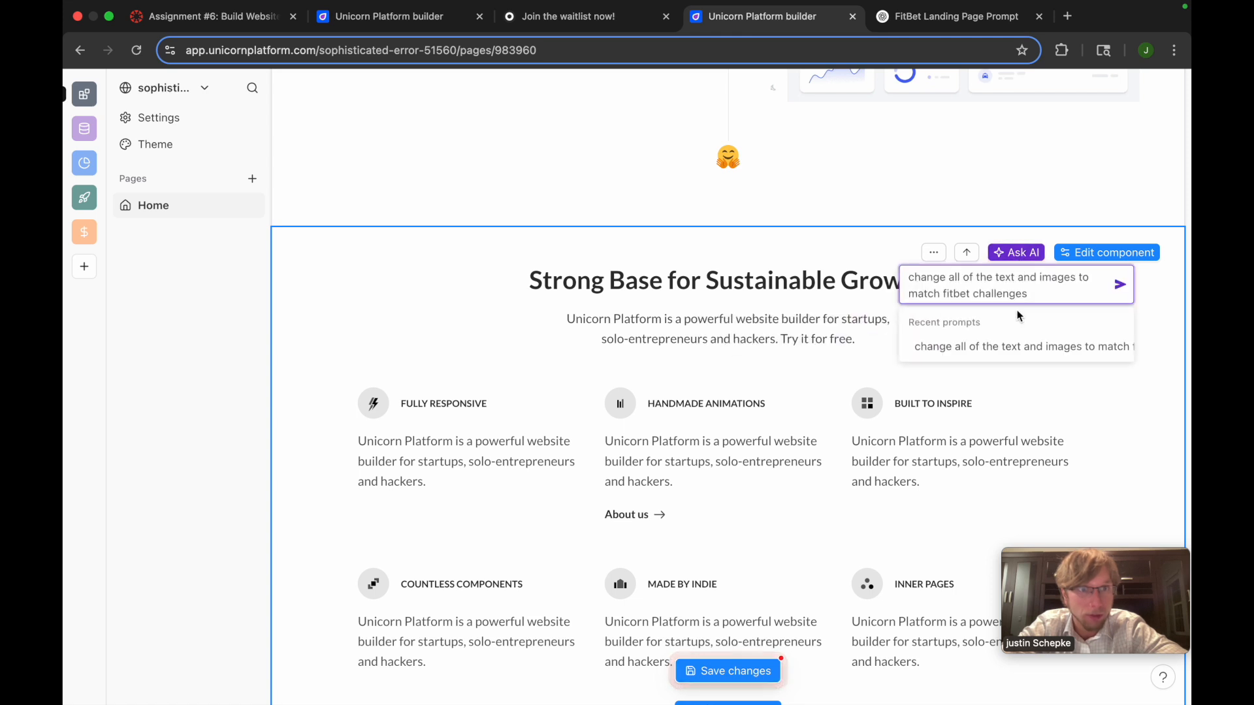
click(1120, 288)
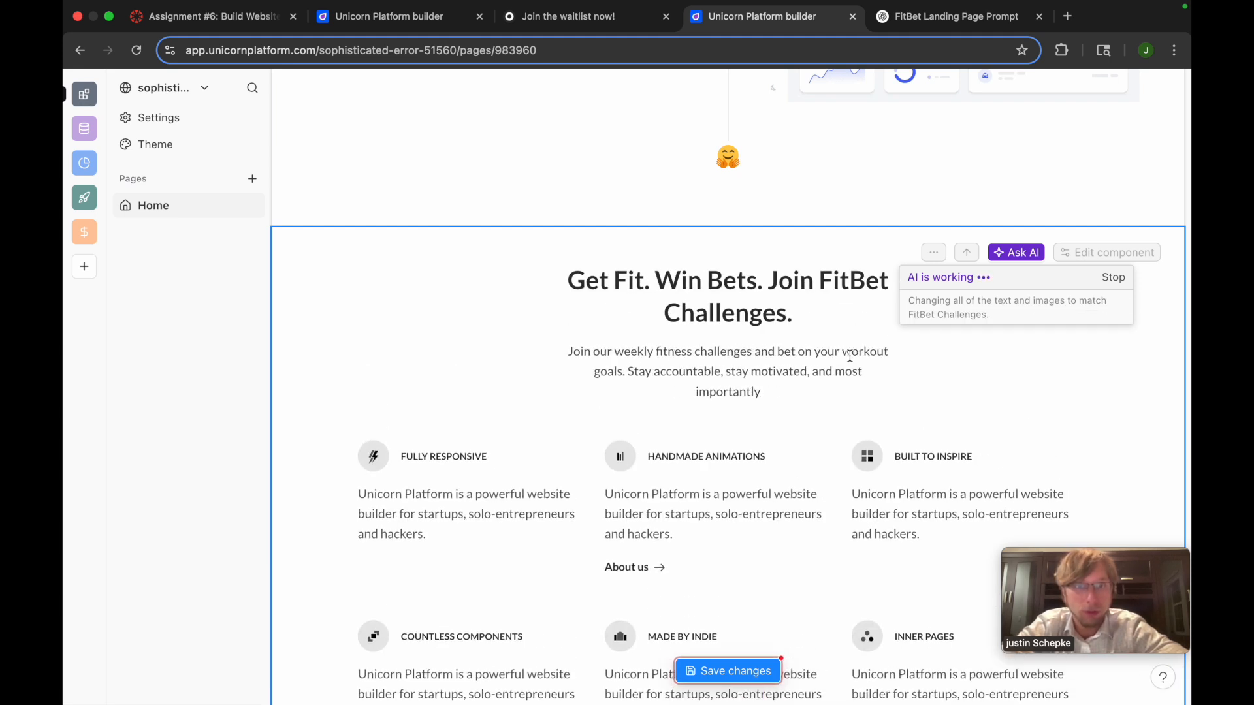
scroll(727, 365, down, 10)
Edit the How It Works component, retitle its first step "Download the app", and look through the remaining steps' content
click(1104, 265)
scroll(1012, 333, down, 2)
scroll(1011, 332, up, 2)
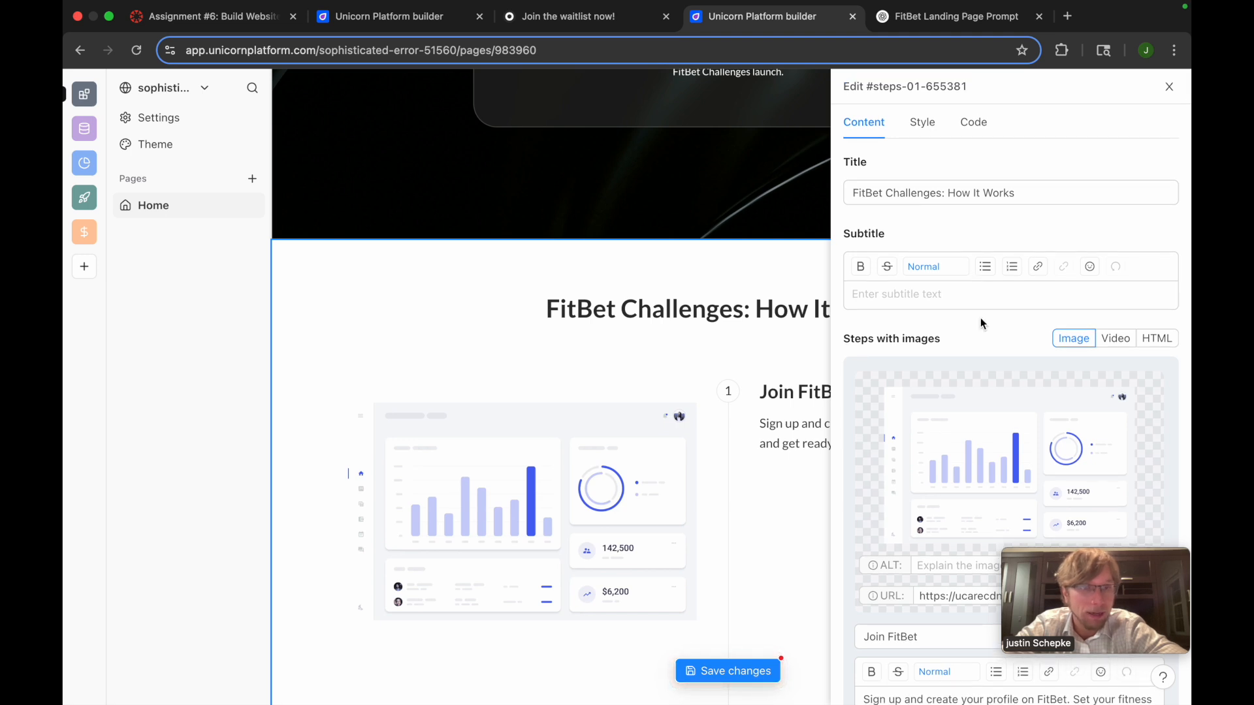
scroll(981, 320, down, 5)
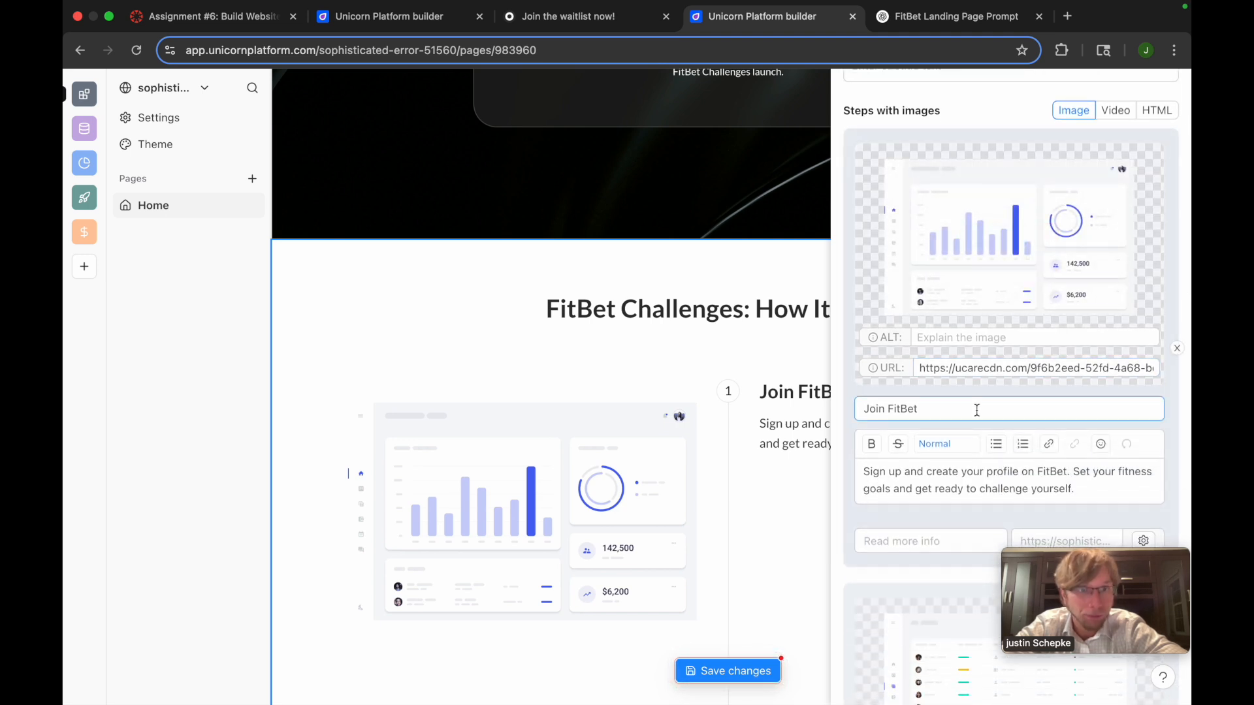
scroll(977, 410, down, 2)
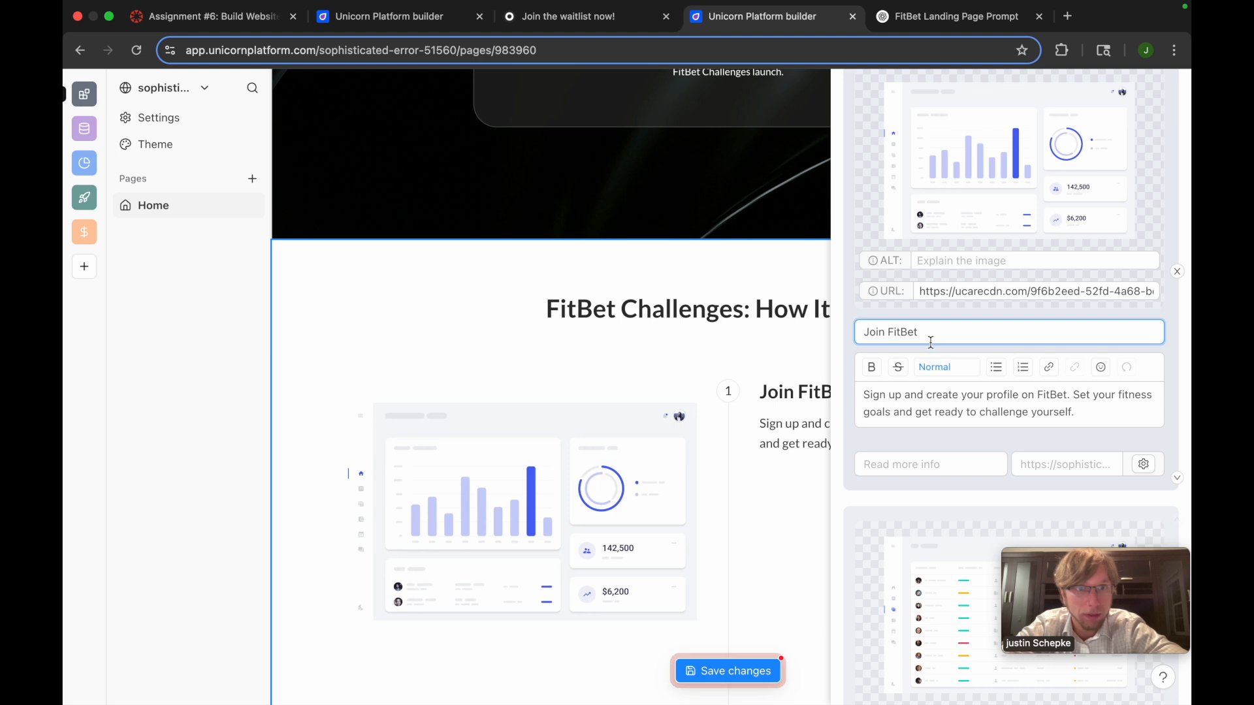
key(BackSpace)
key(BackSpace)
key(BackSpace)
key(BackSpace)
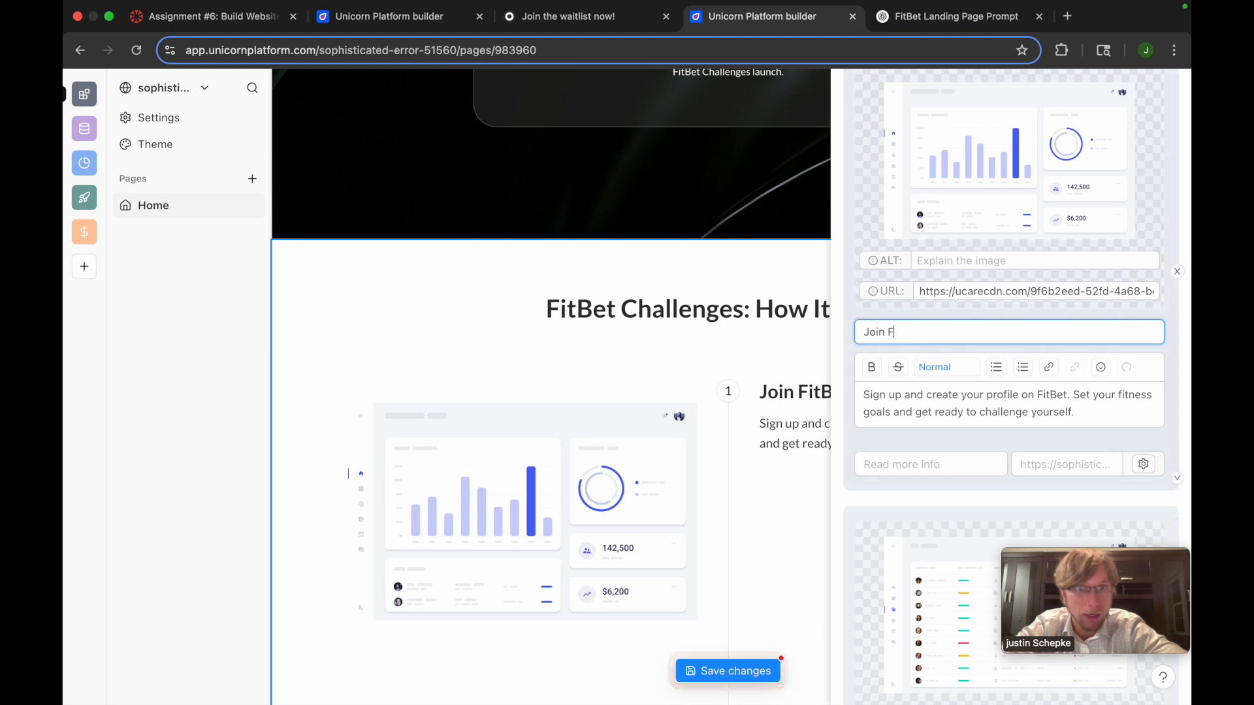
text(doewn)
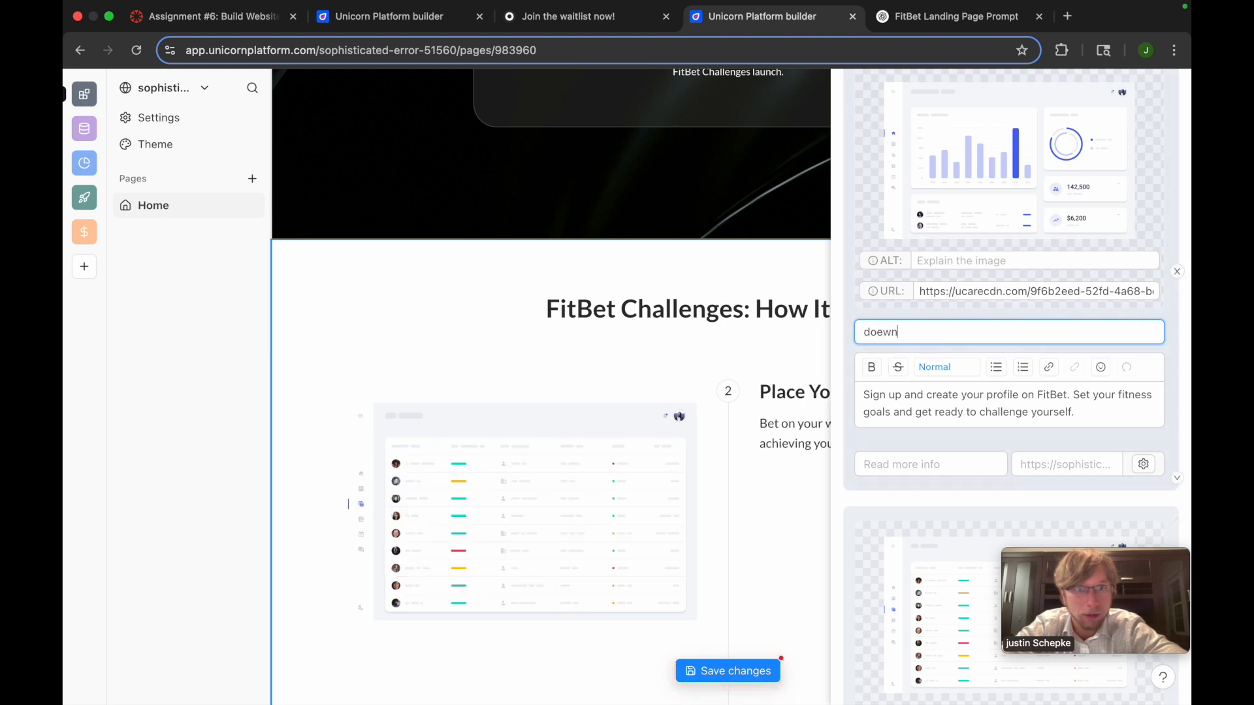
key(BackSpace)
text(DOwnload the)
key(BackSpace)
key(BackSpace)
text(pp)
scroll(682, 461, down, 10)
scroll(681, 461, up, 10)
scroll(1003, 457, down, 10)
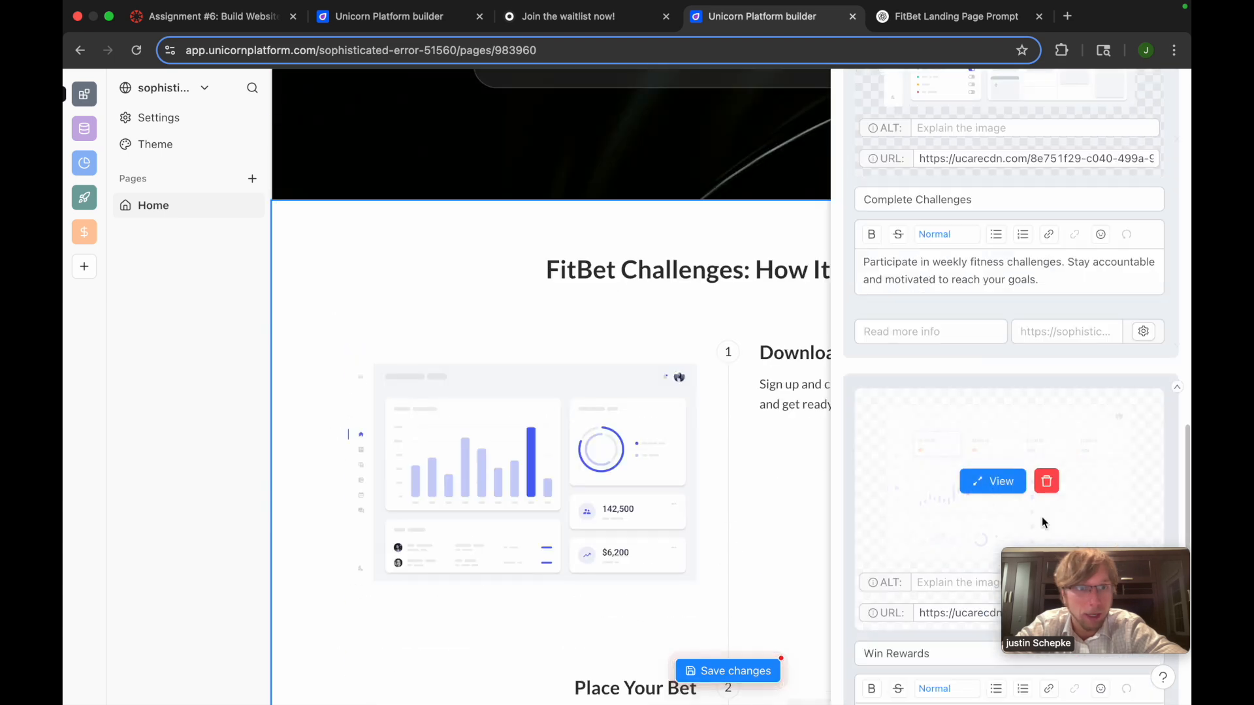
Finish looking over the How It Works steps, save the page changes and close the component editor
scroll(1041, 516, down, 5)
scroll(1009, 490, up, 15)
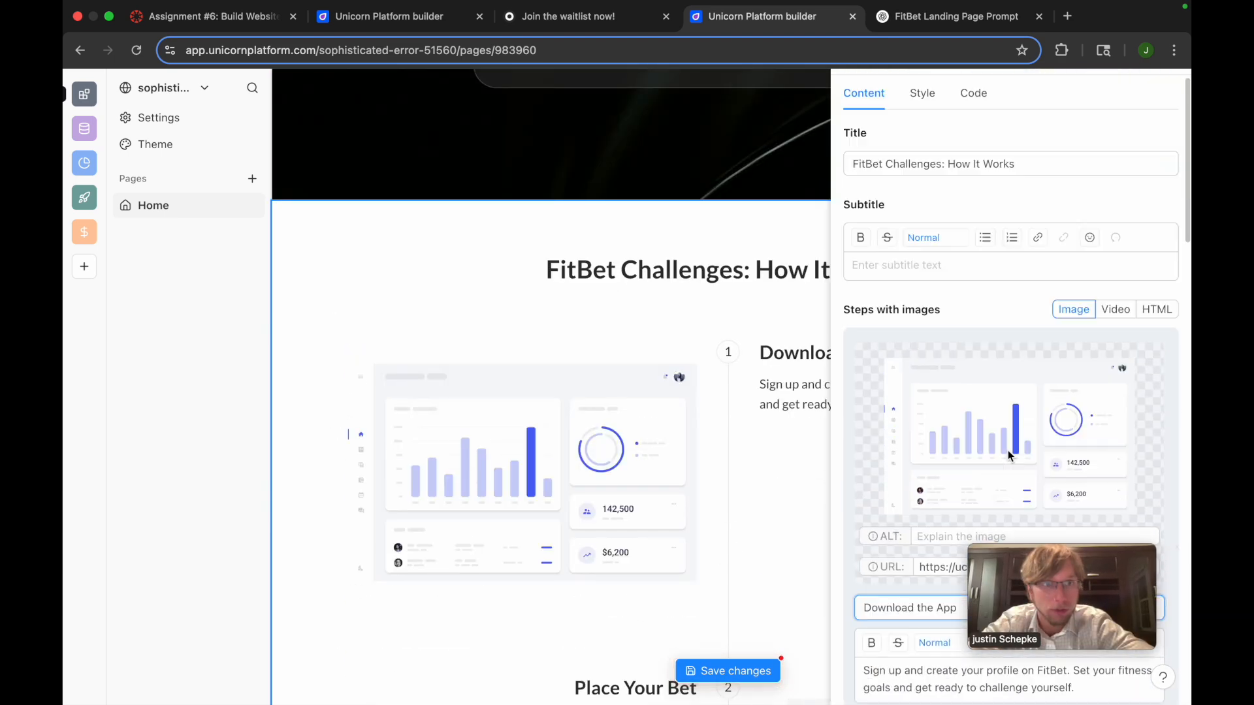
scroll(1008, 456, up, 1)
drag(1039, 594, 1071, 595)
click(738, 666)
click(1169, 87)
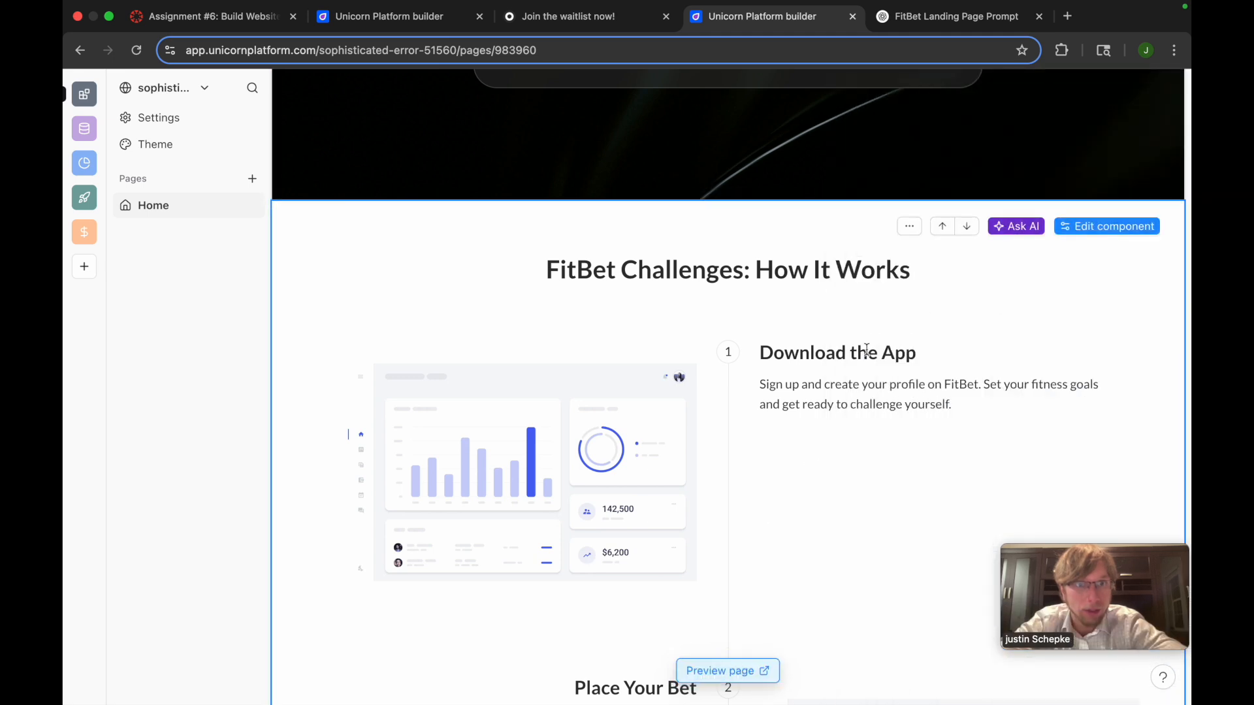
Reopen the How It Works component for editing and examine the images, titles and descriptions of its steps
click(1097, 226)
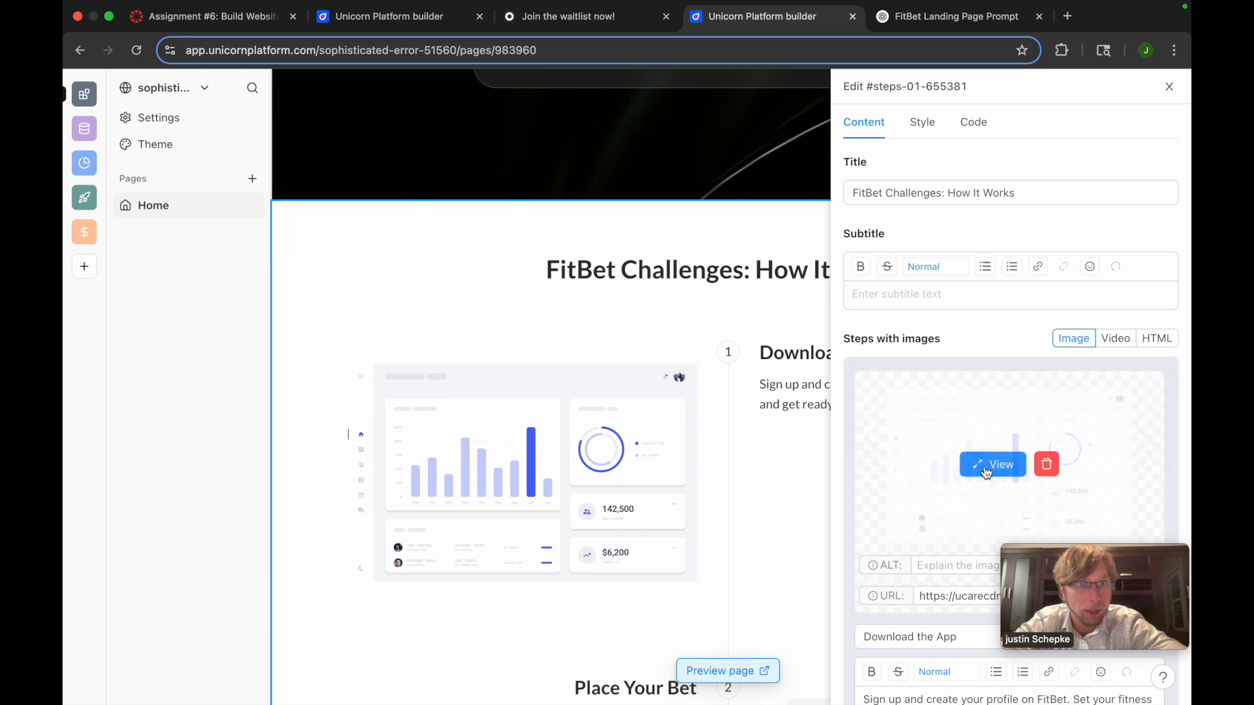
scroll(987, 473, down, 3)
scroll(989, 476, down, 5)
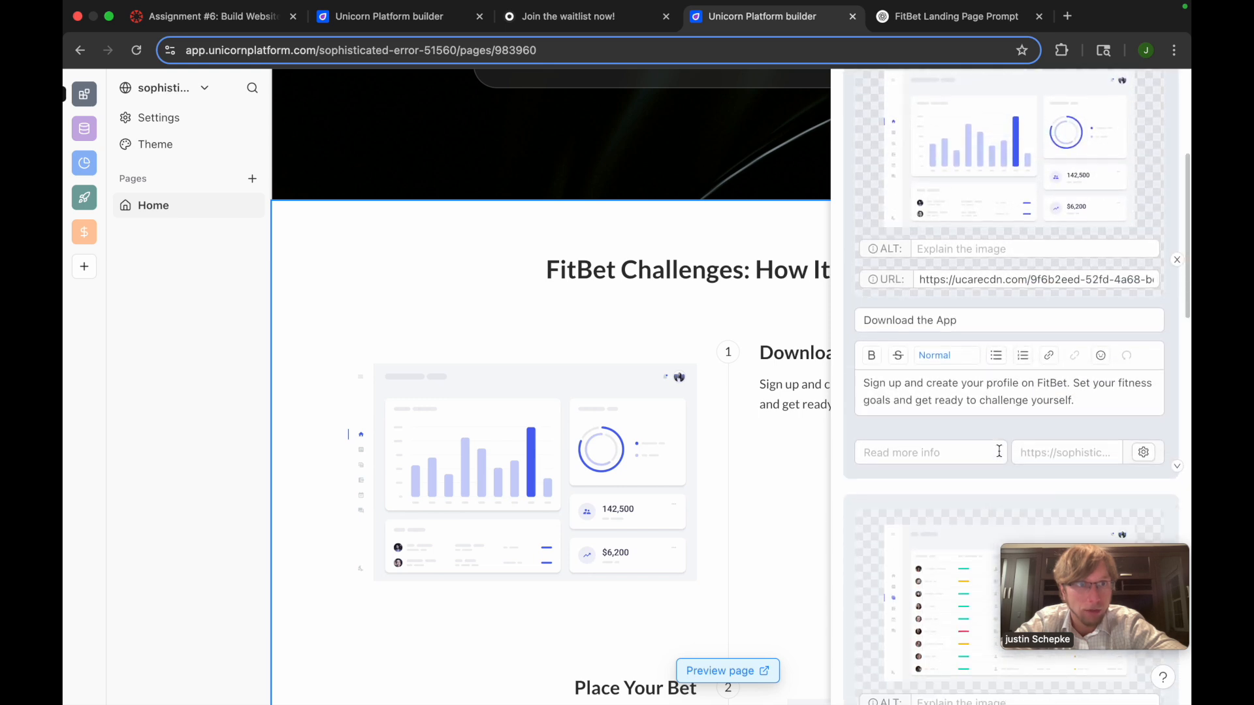
scroll(998, 450, down, 9)
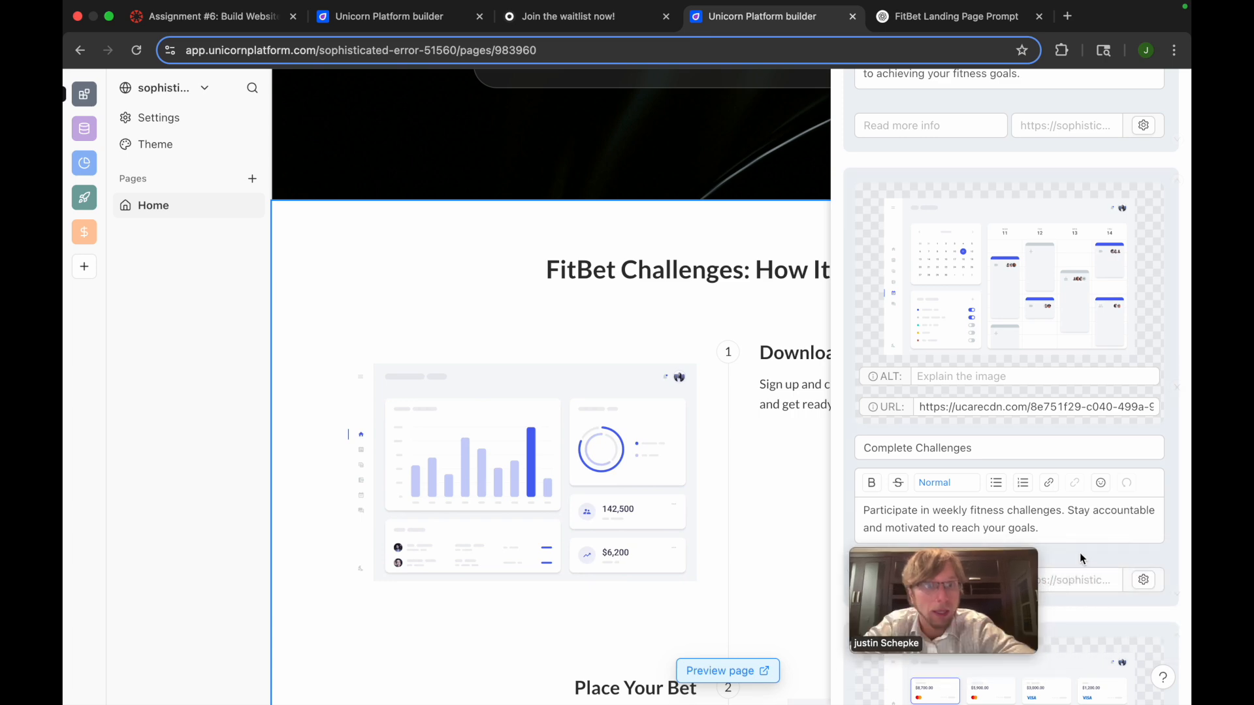
scroll(1052, 476, down, 3)
scroll(1051, 475, down, 7)
drag(909, 570, 1028, 582)
scroll(1011, 429, up, 20)
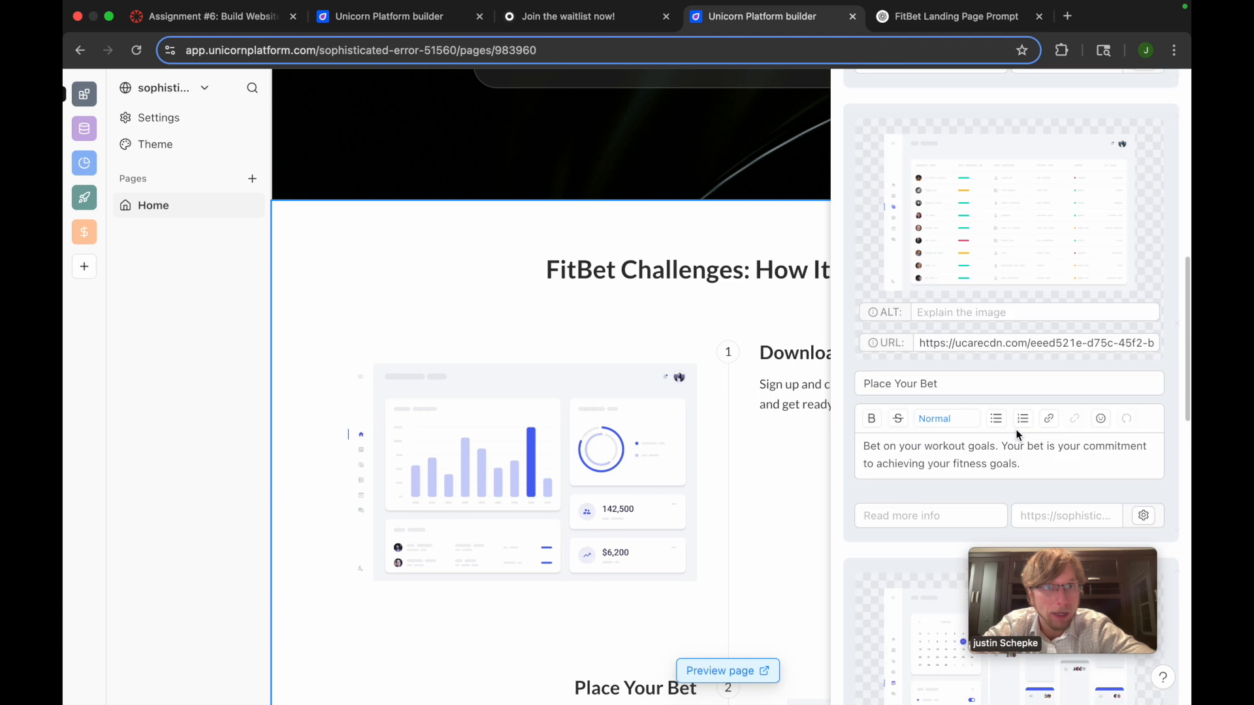
Set the How It Works section's background color to black and check the restyled steps on the page
click(930, 128)
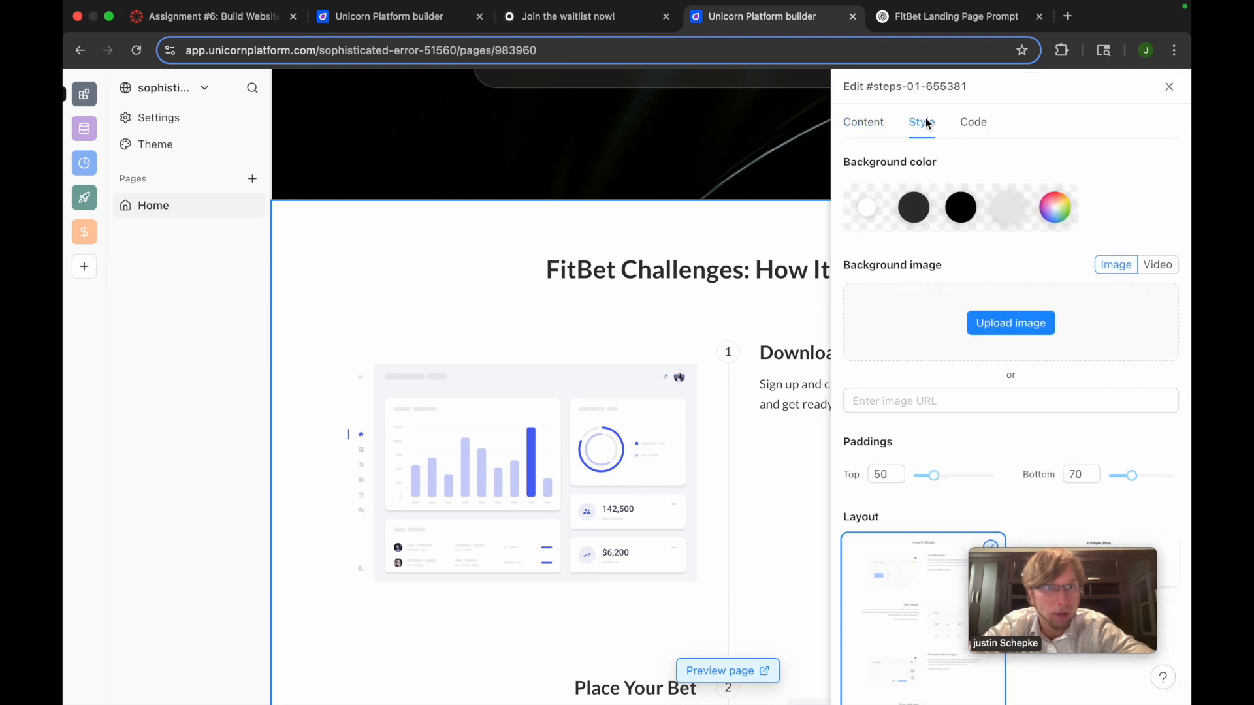
click(962, 222)
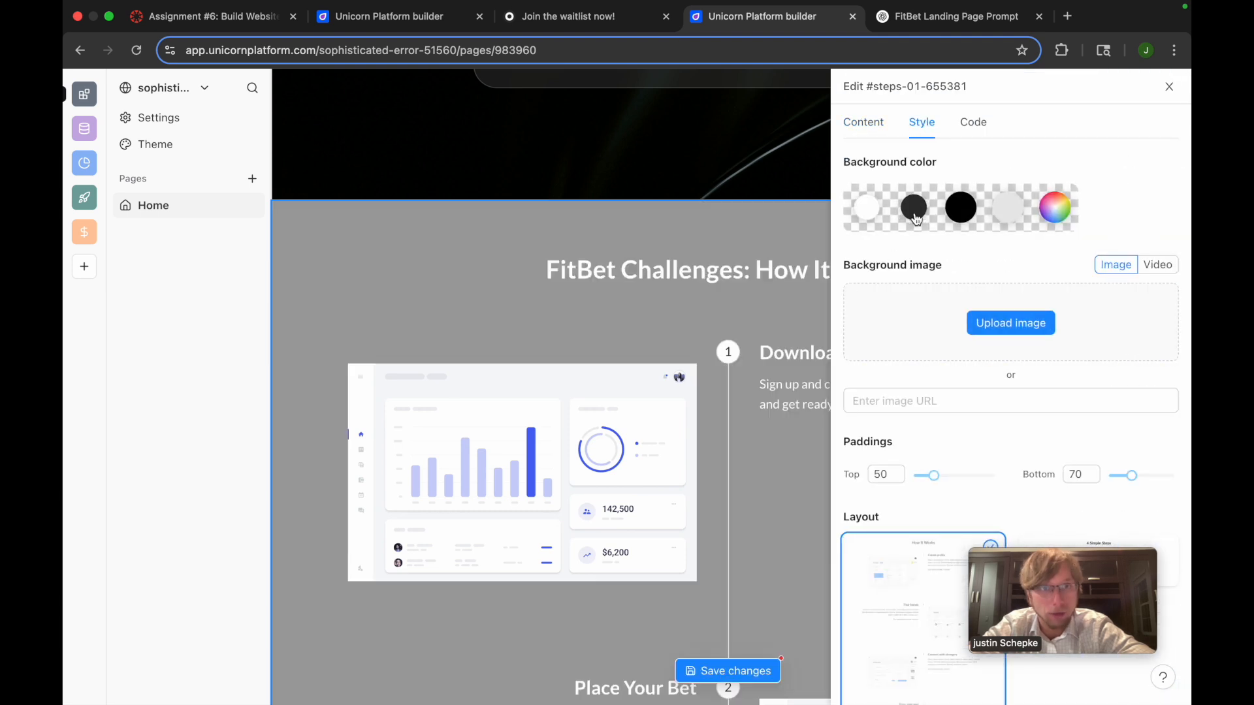
click(624, 271)
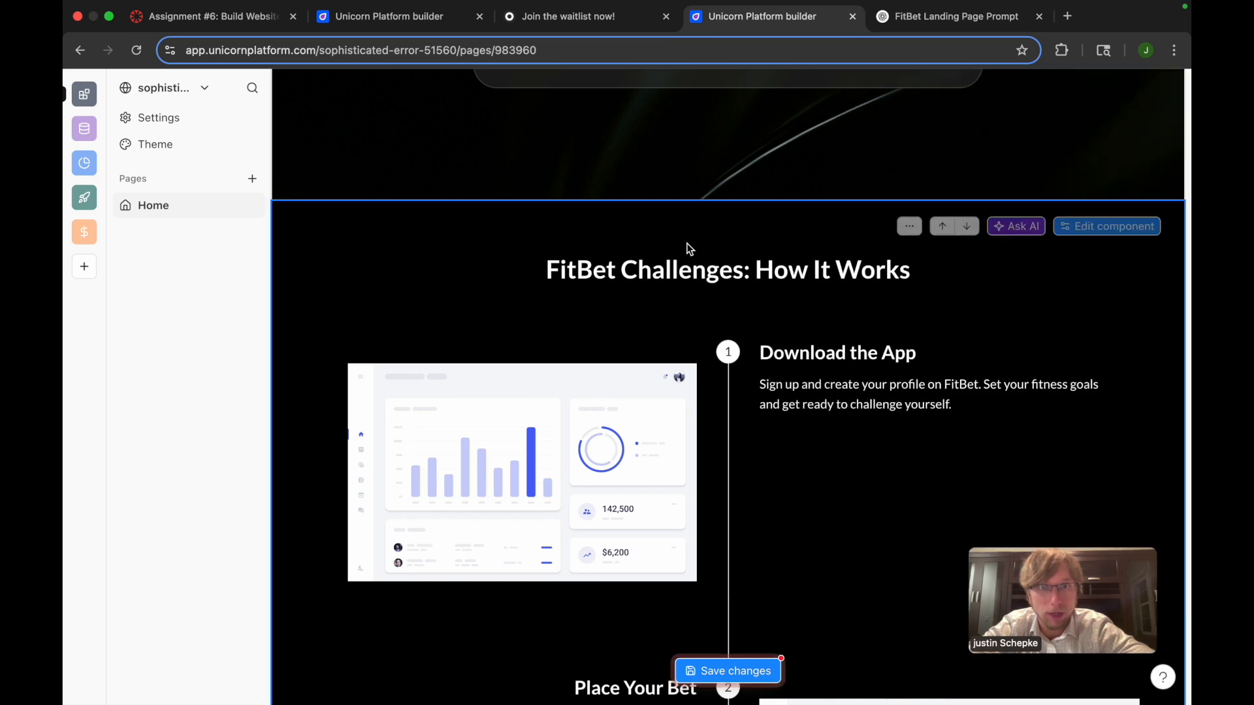
scroll(689, 245, up, 5)
scroll(756, 506, down, 20)
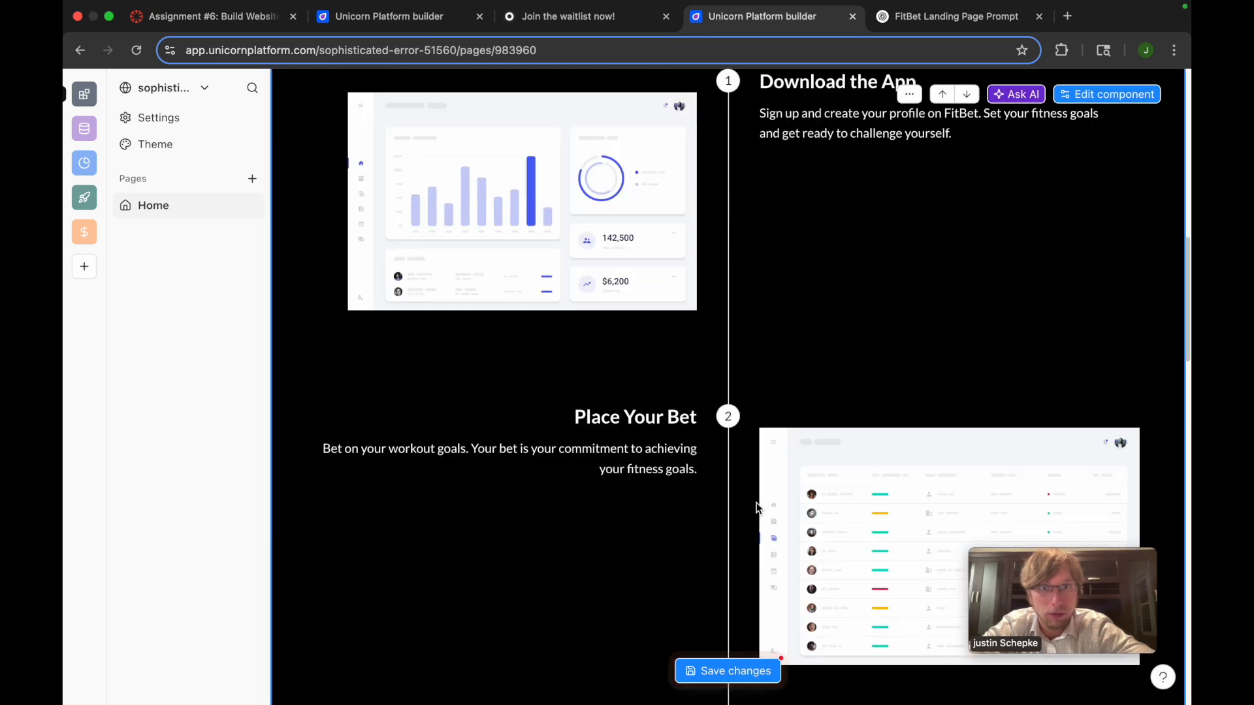
scroll(756, 508, down, 3)
scroll(756, 508, up, 20)
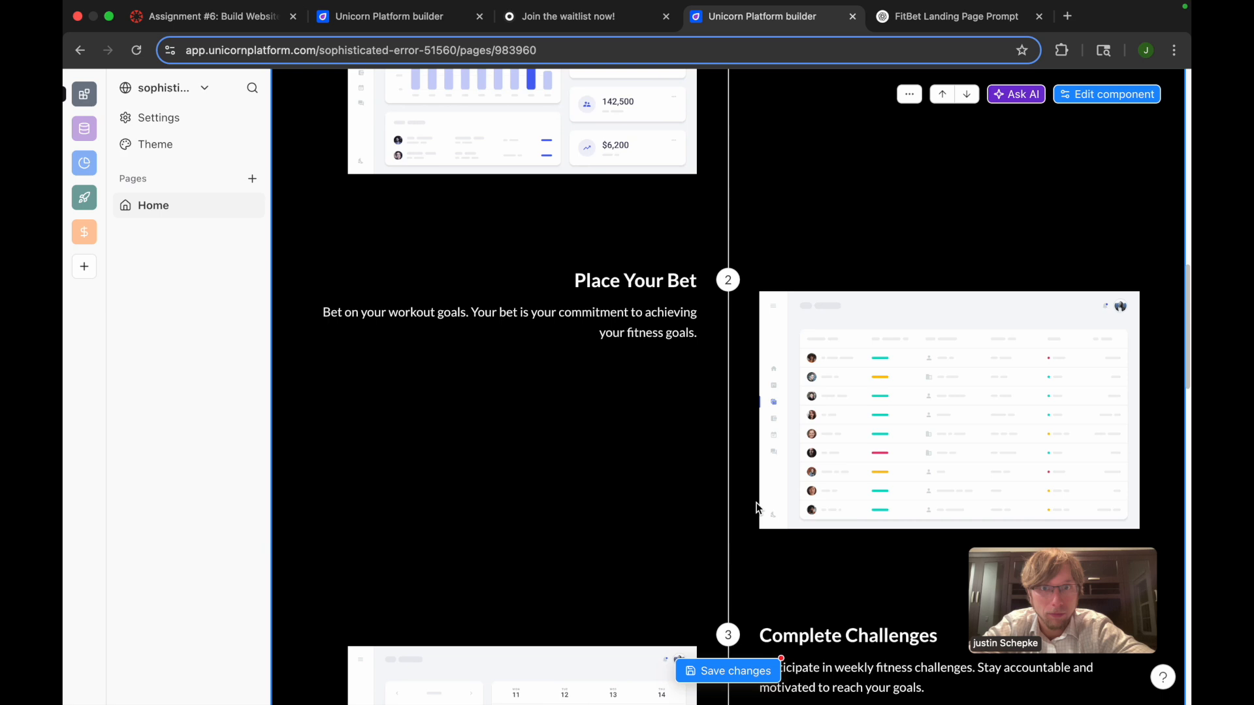
click(692, 476)
click(703, 473)
scroll(703, 473, up, 1)
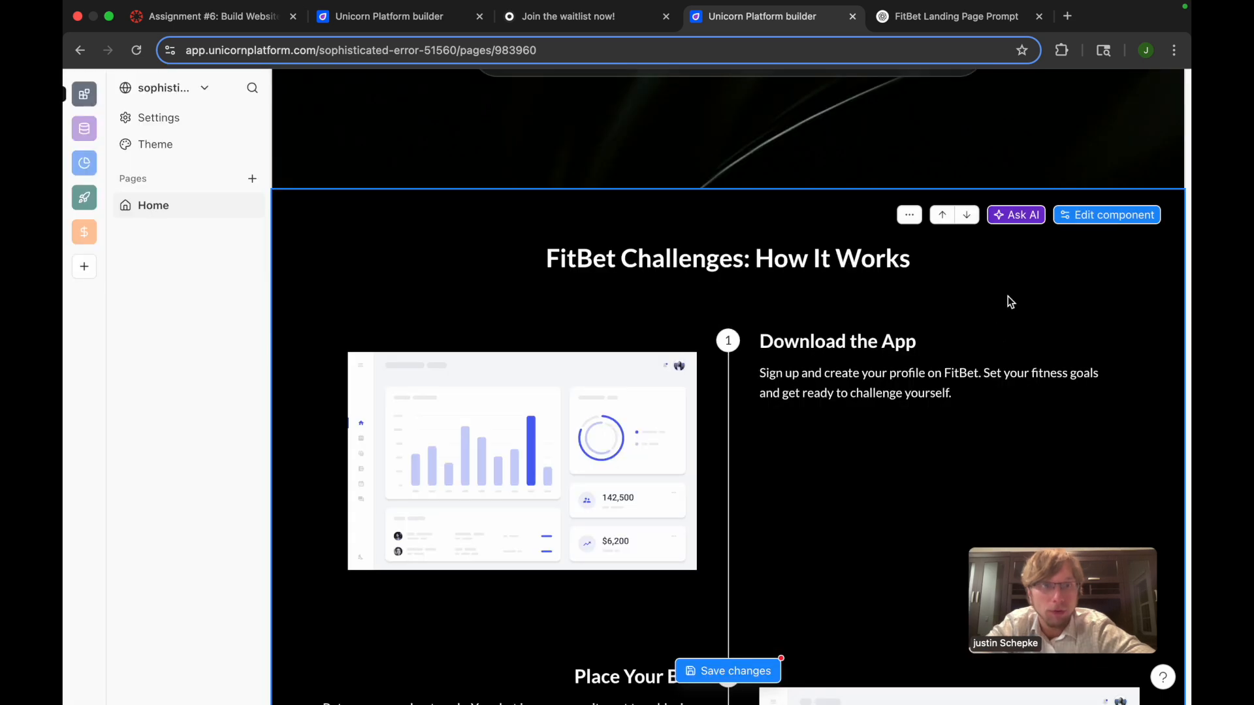
Delete the placeholder dashboard image from the "Download the App" step of the How It Works component
click(1086, 215)
scroll(994, 397, down, 5)
scroll(994, 397, up, 5)
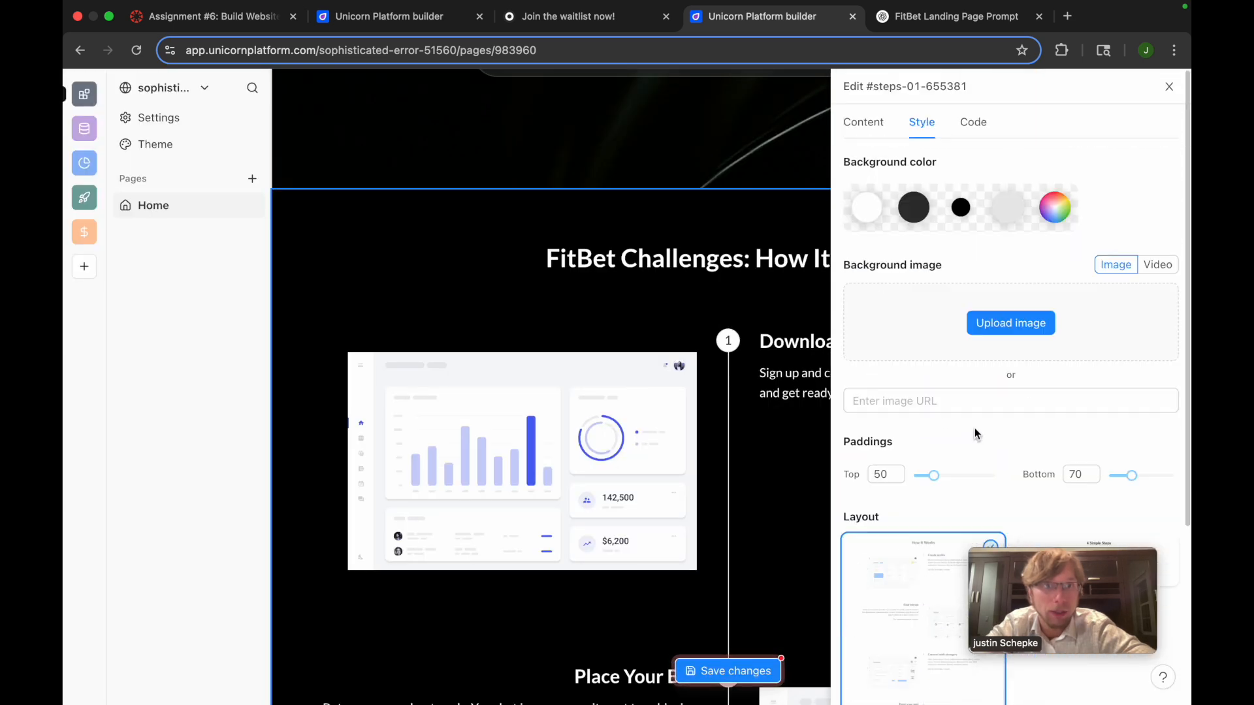
click(869, 124)
scroll(998, 327, down, 3)
mouse_move(998, 340)
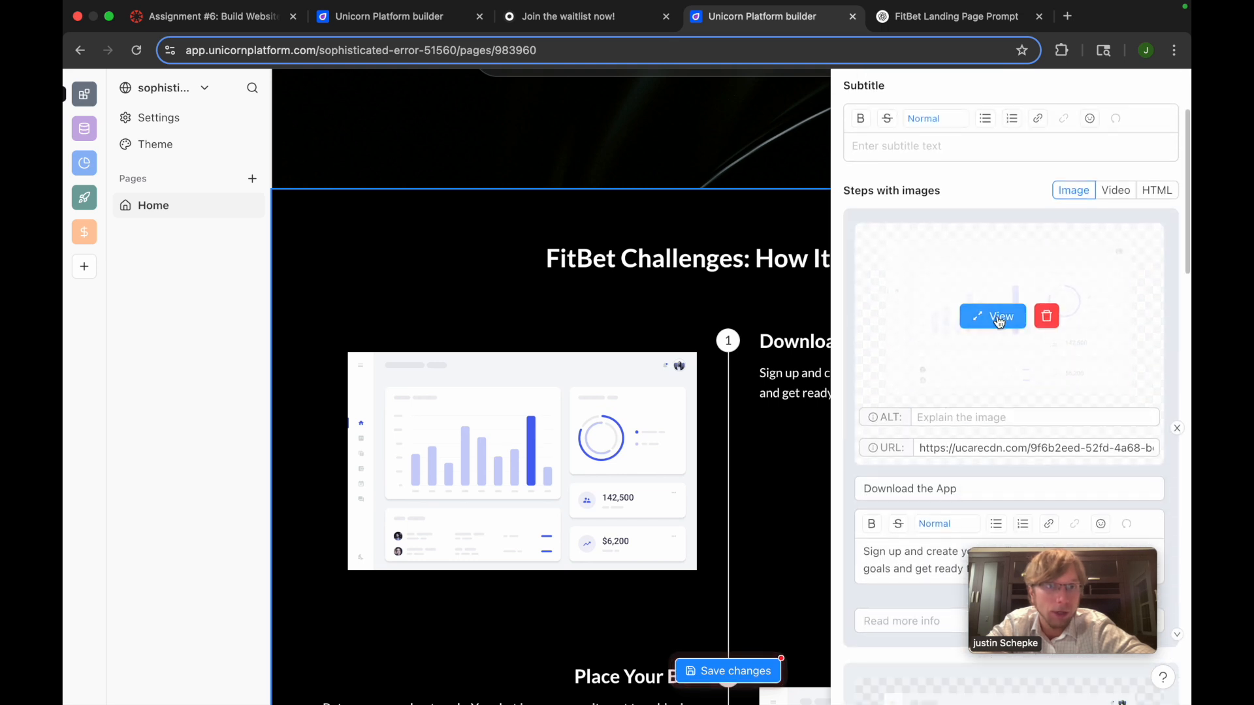
click(1049, 322)
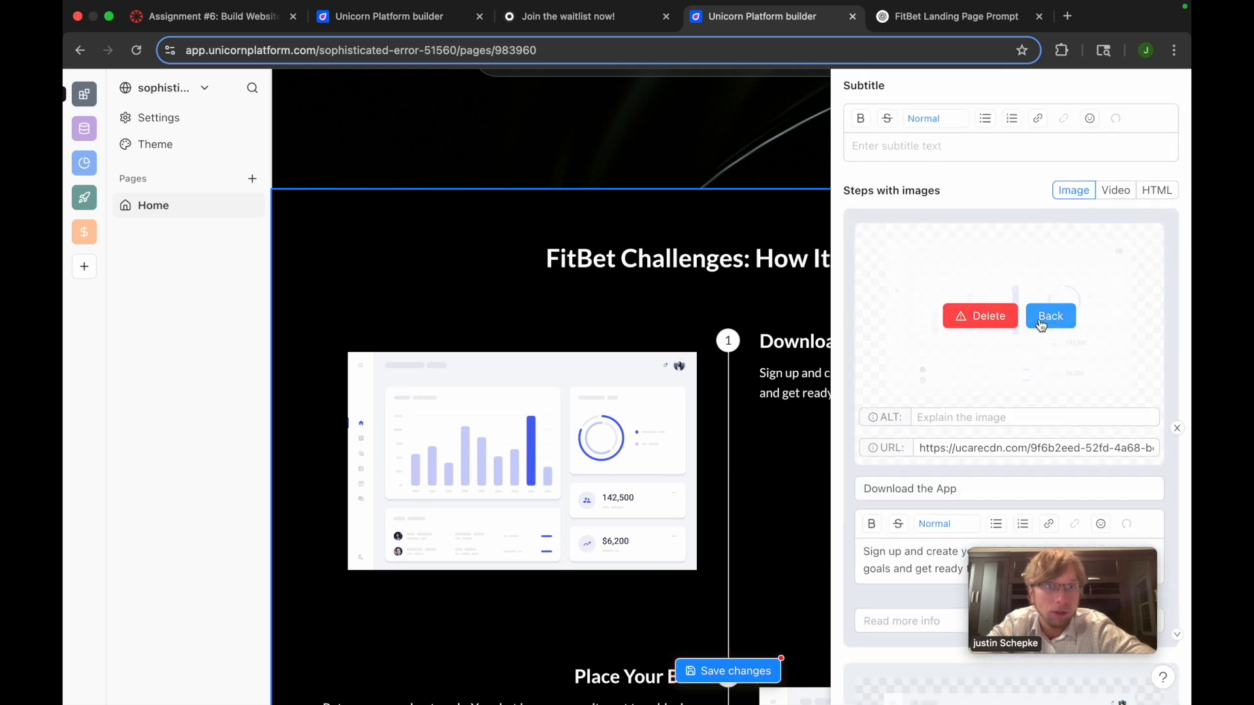
click(1042, 325)
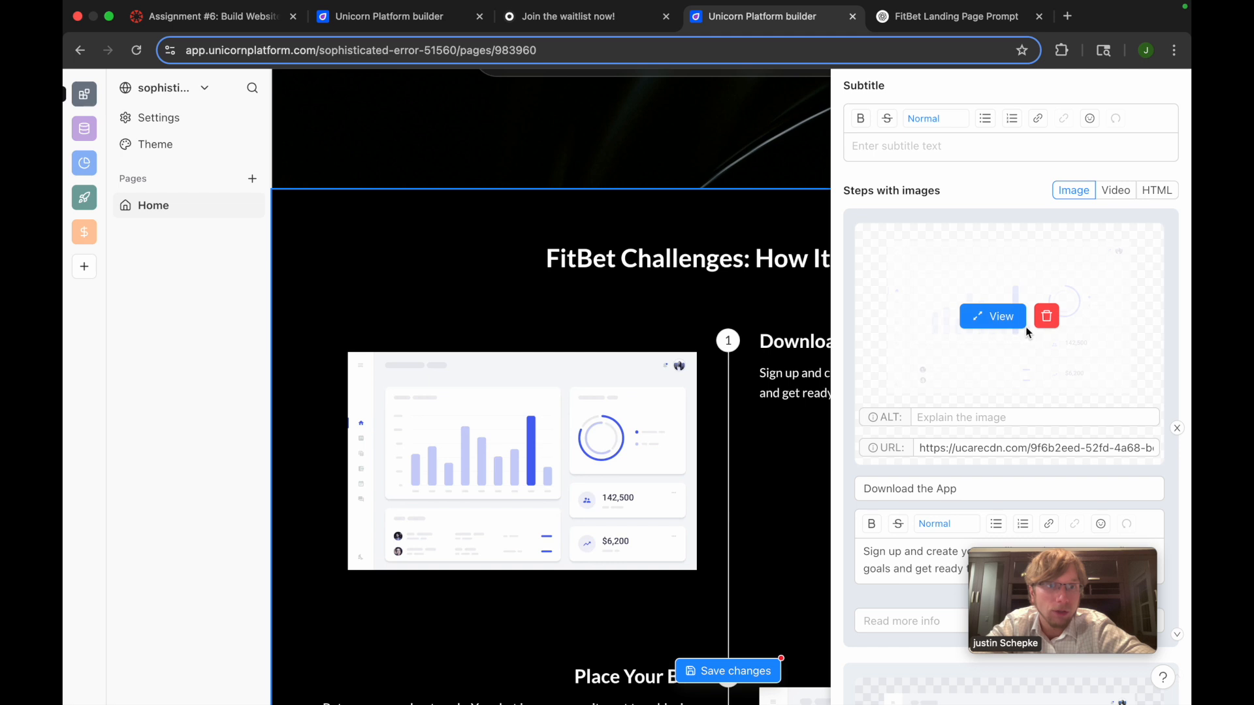
scroll(1062, 344, down, 3)
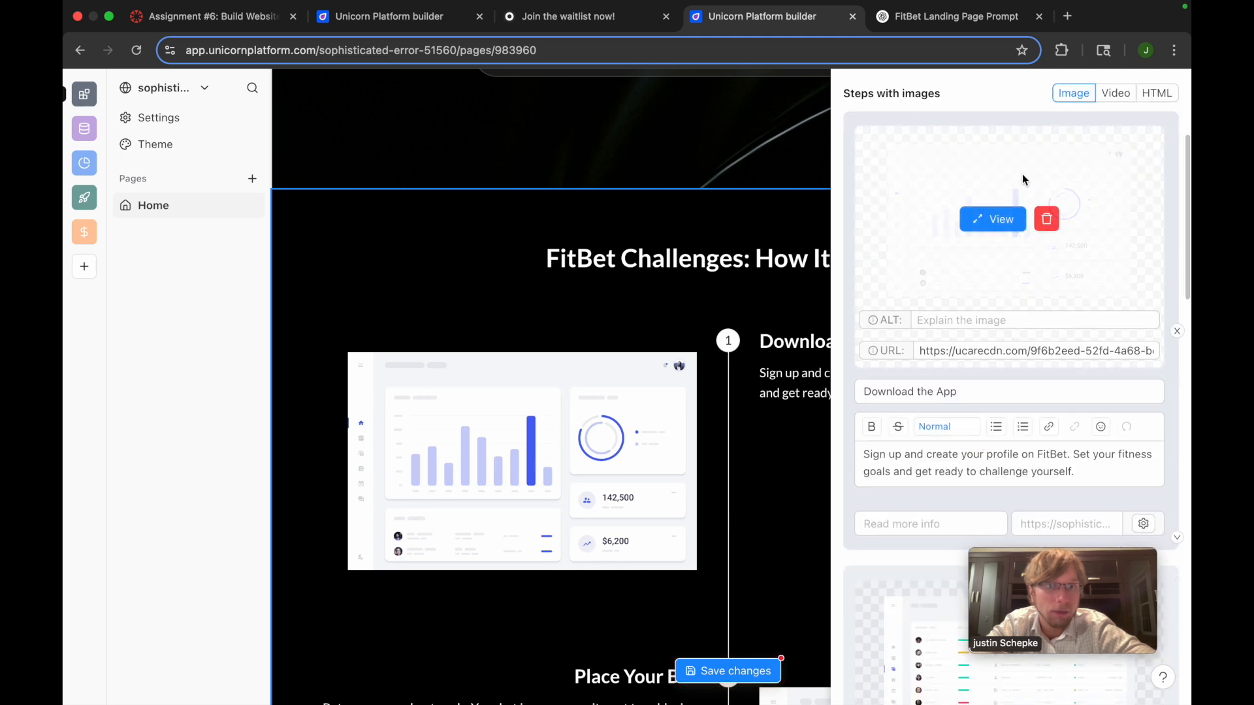
click(1047, 220)
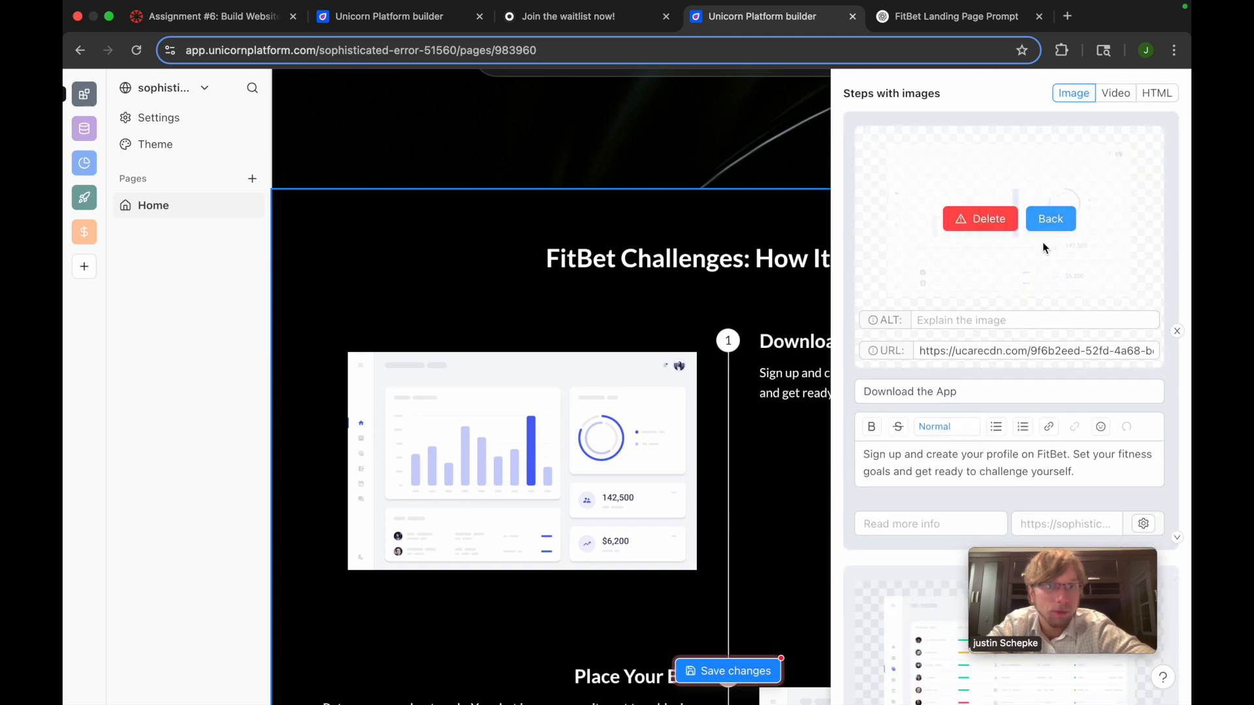
click(974, 351)
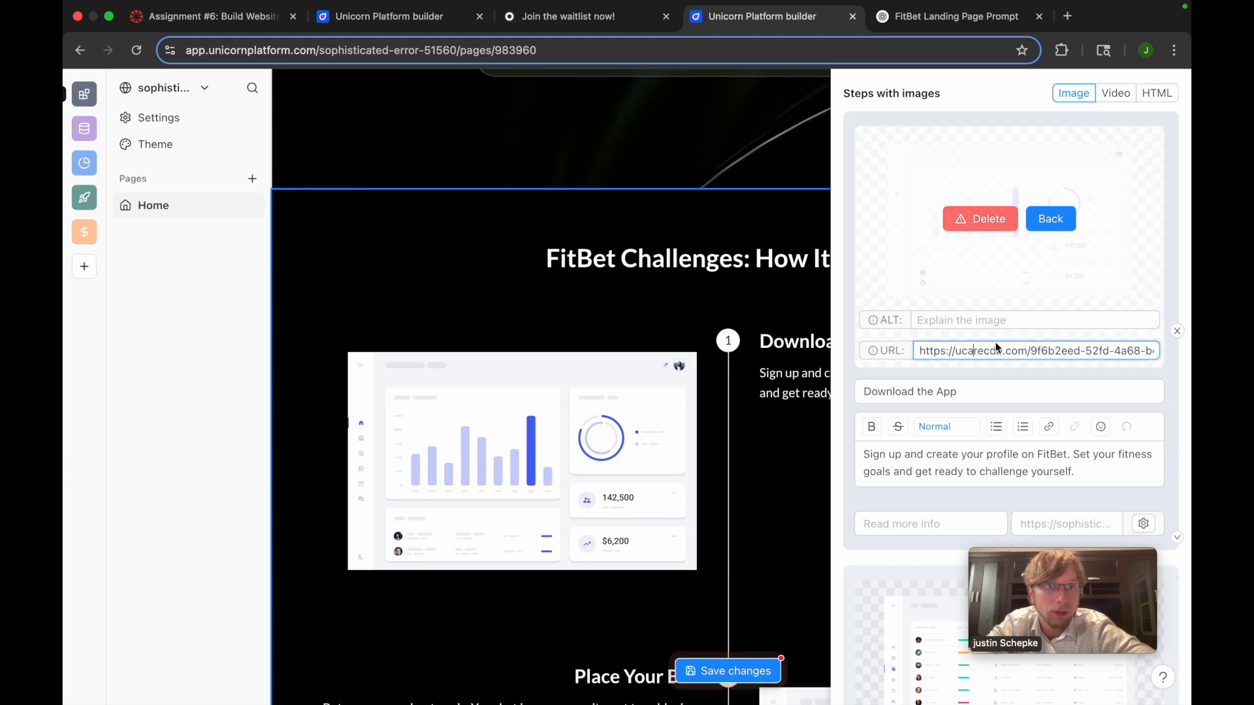
scroll(986, 222, down, 3)
scroll(1009, 202, up, 3)
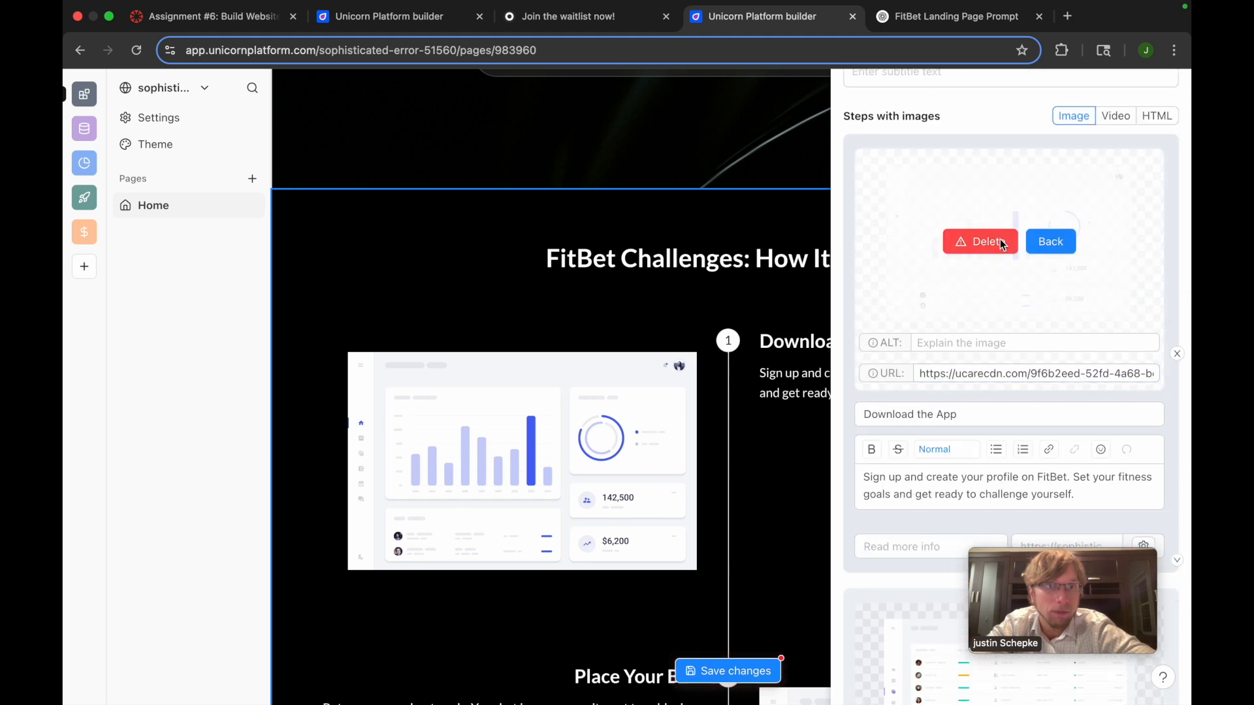
click(1003, 243)
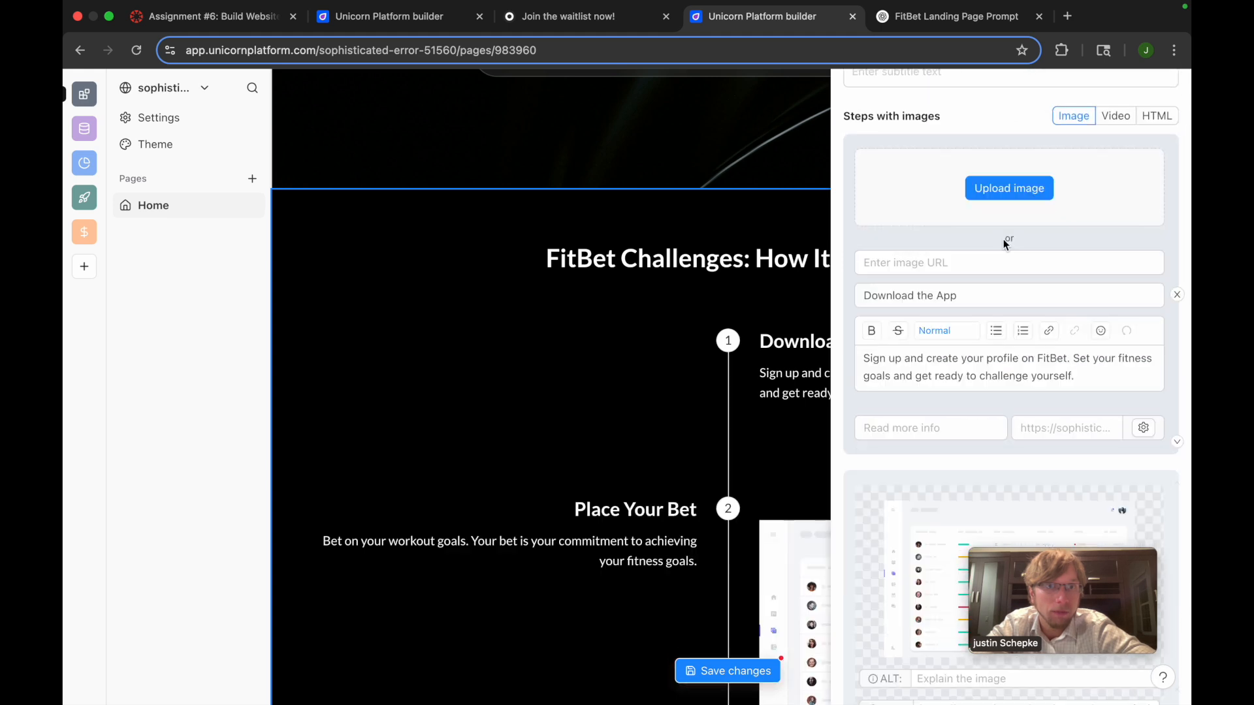
click(1002, 193)
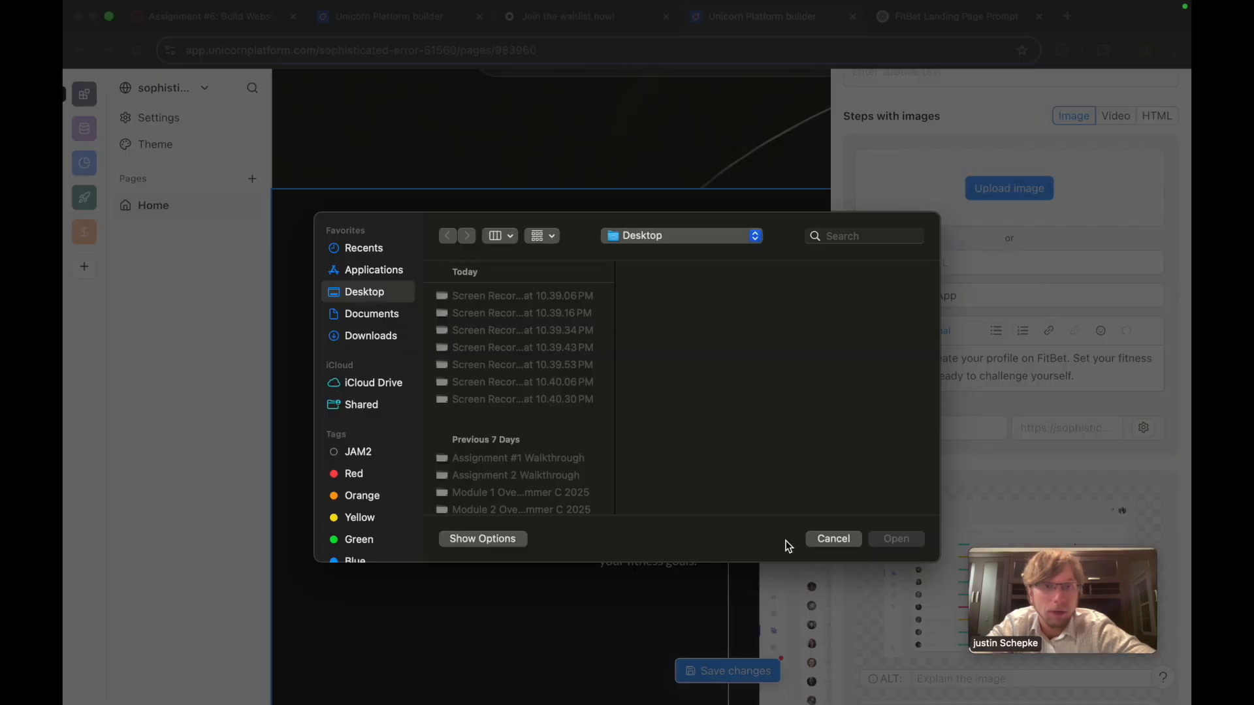
click(825, 538)
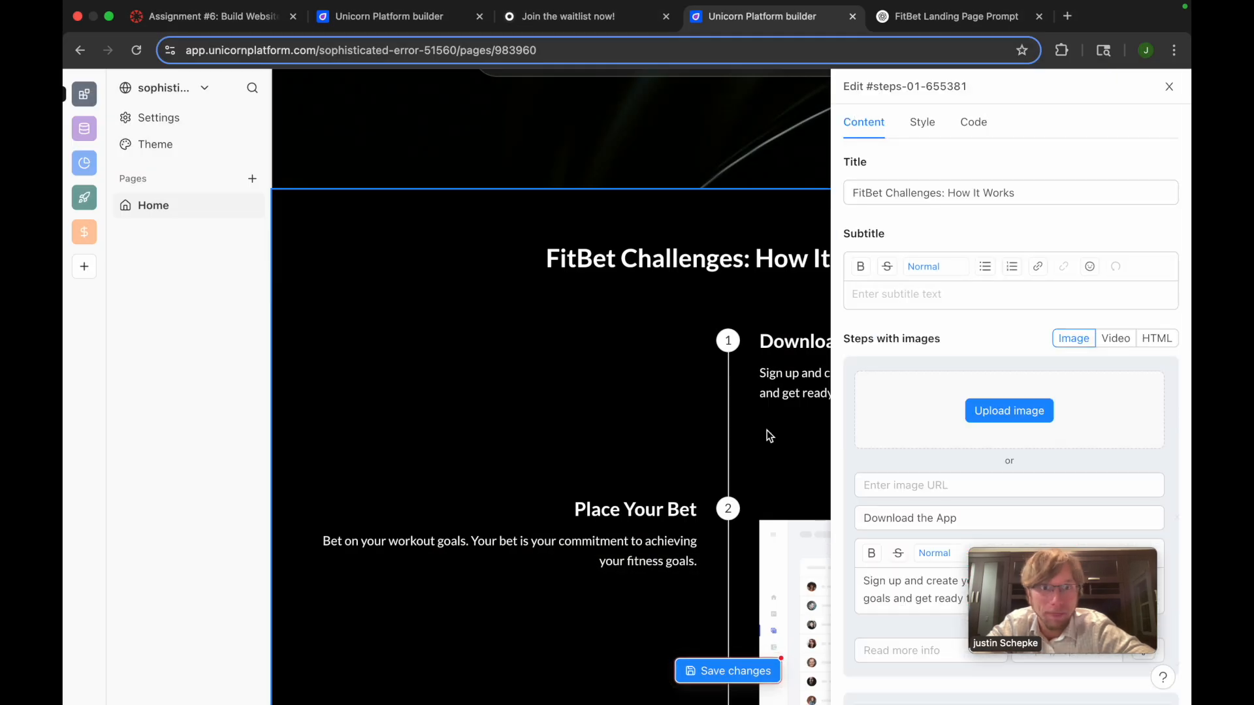
click(1009, 410)
click(829, 539)
scroll(699, 570, down, 5)
scroll(700, 570, up, 4)
Save the How It Works changes, close the component editor and return to the hero section
click(710, 672)
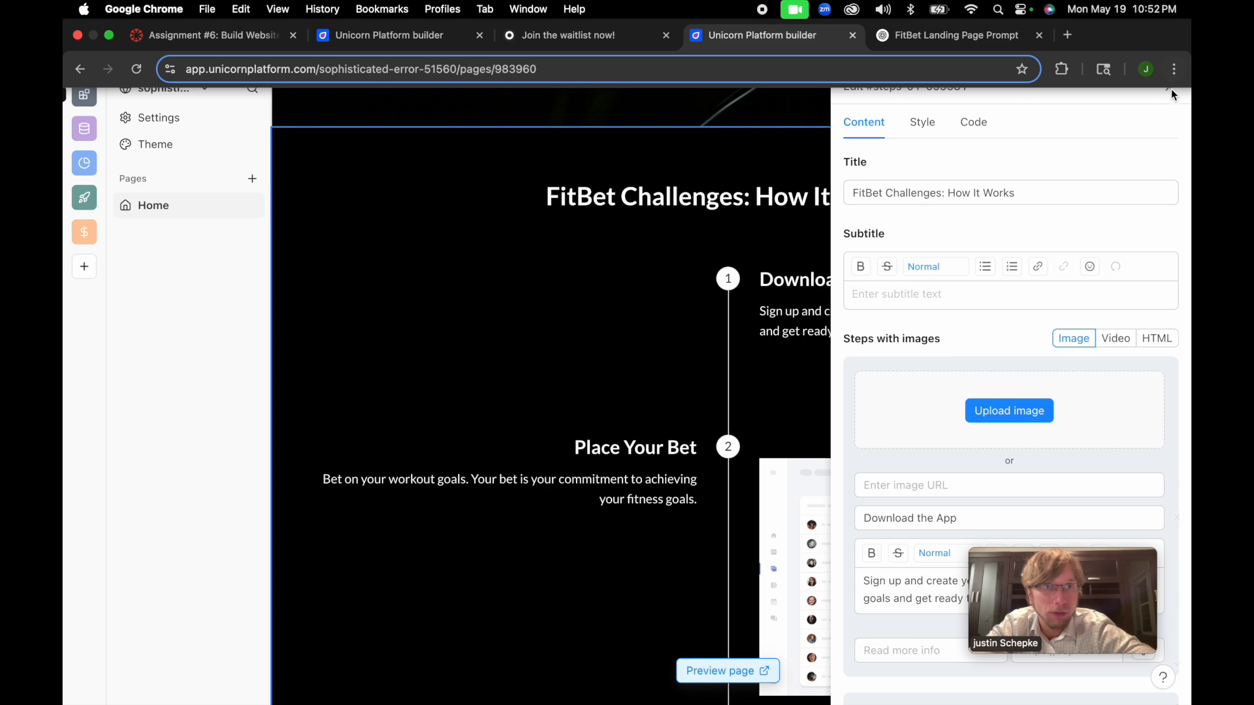
click(1170, 68)
scroll(972, 151, up, 10)
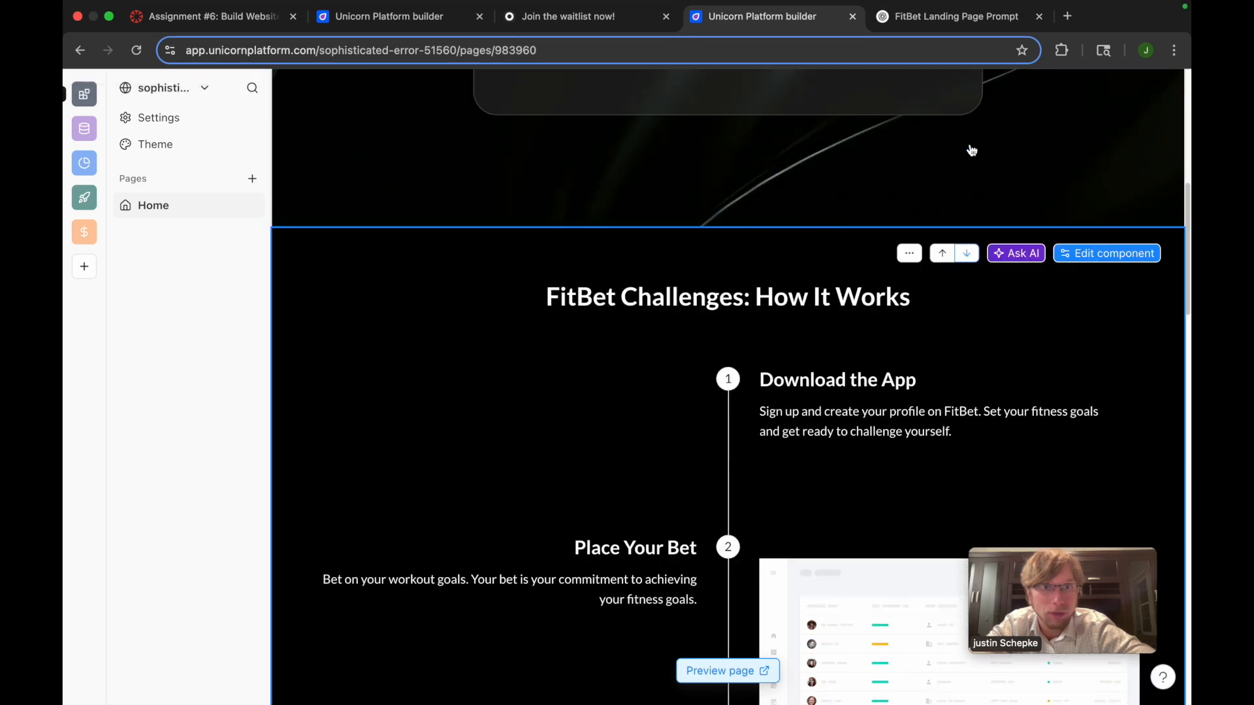
scroll(918, 370, down, 10)
scroll(918, 370, up, 10)
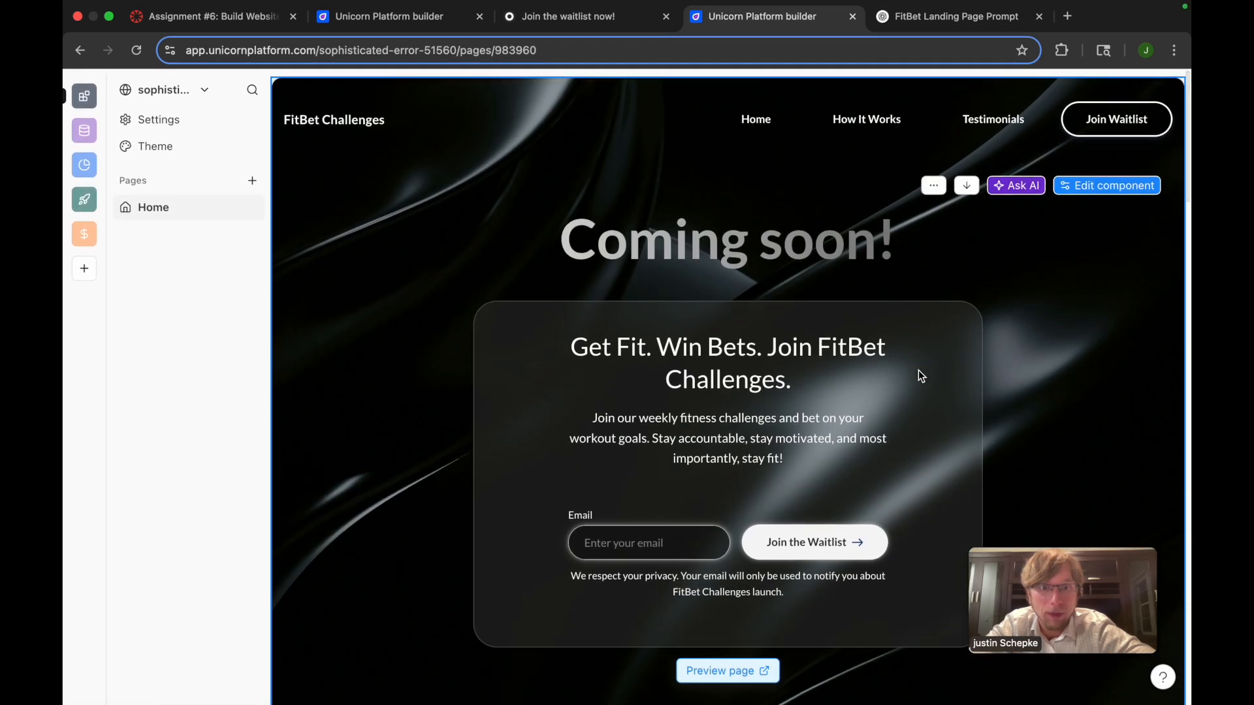
Open the preview of the landing page and dismiss the private website notice
click(731, 677)
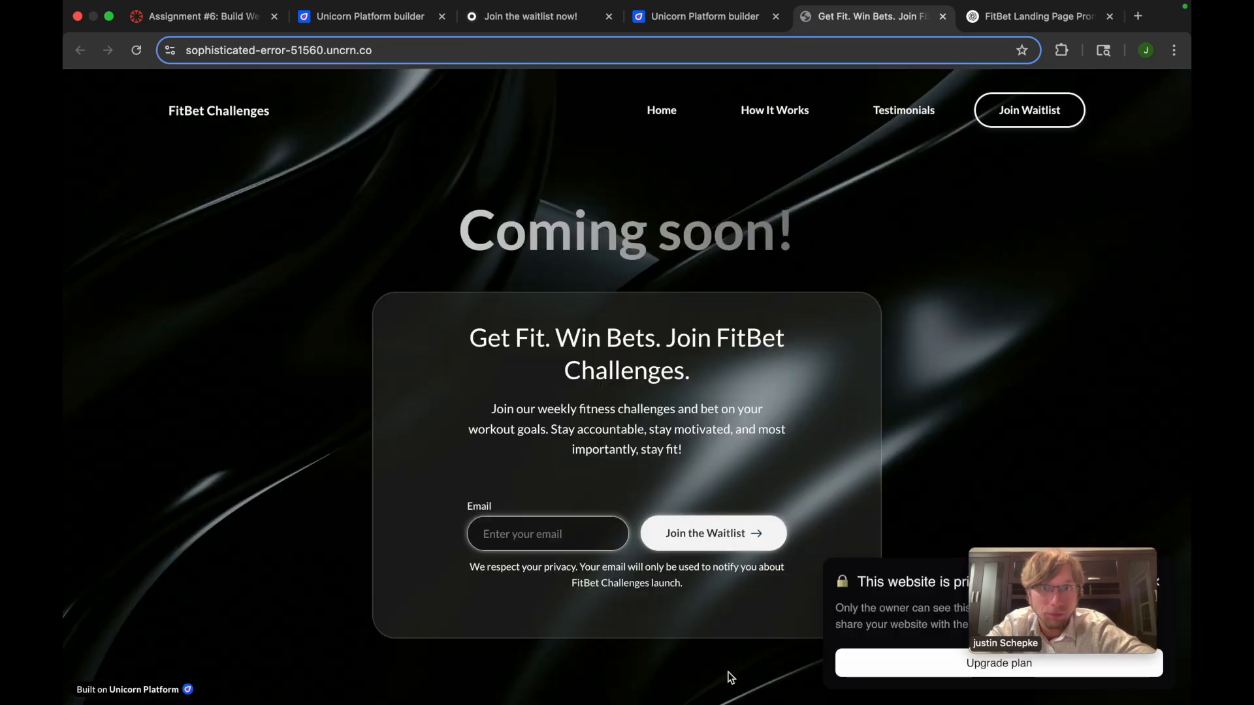
drag(1005, 540, 614, 586)
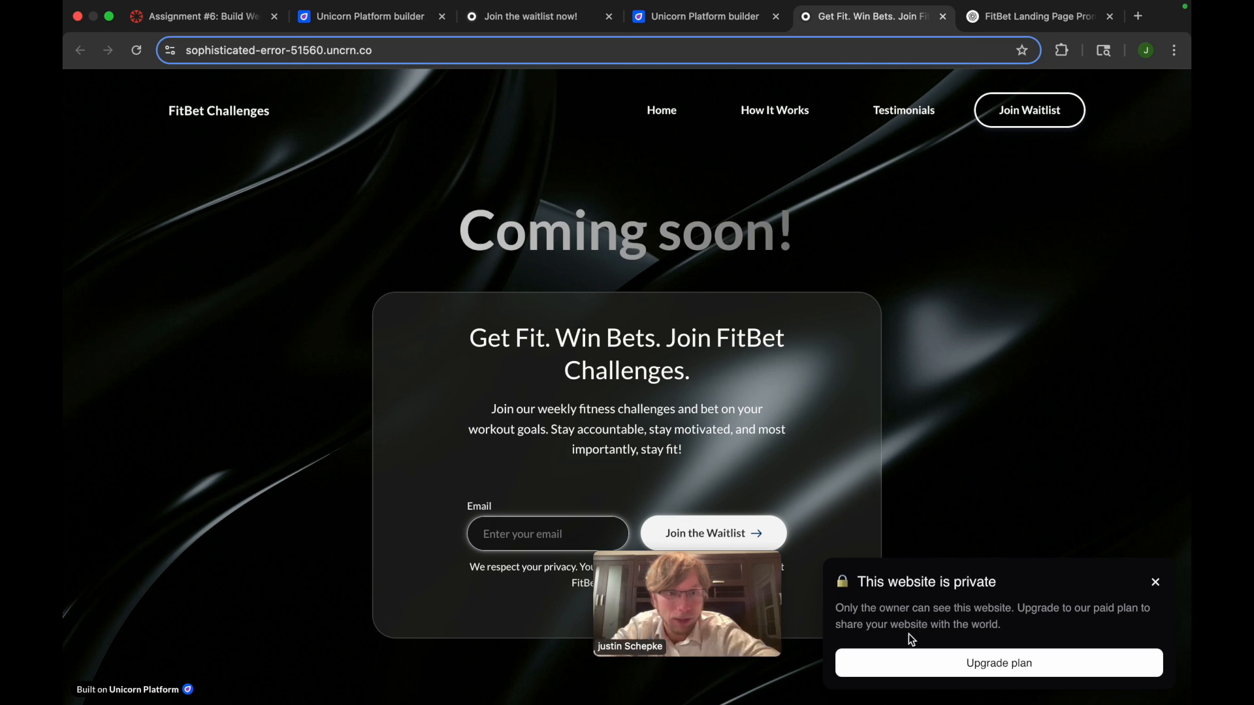
click(1157, 583)
drag(761, 583, 1126, 591)
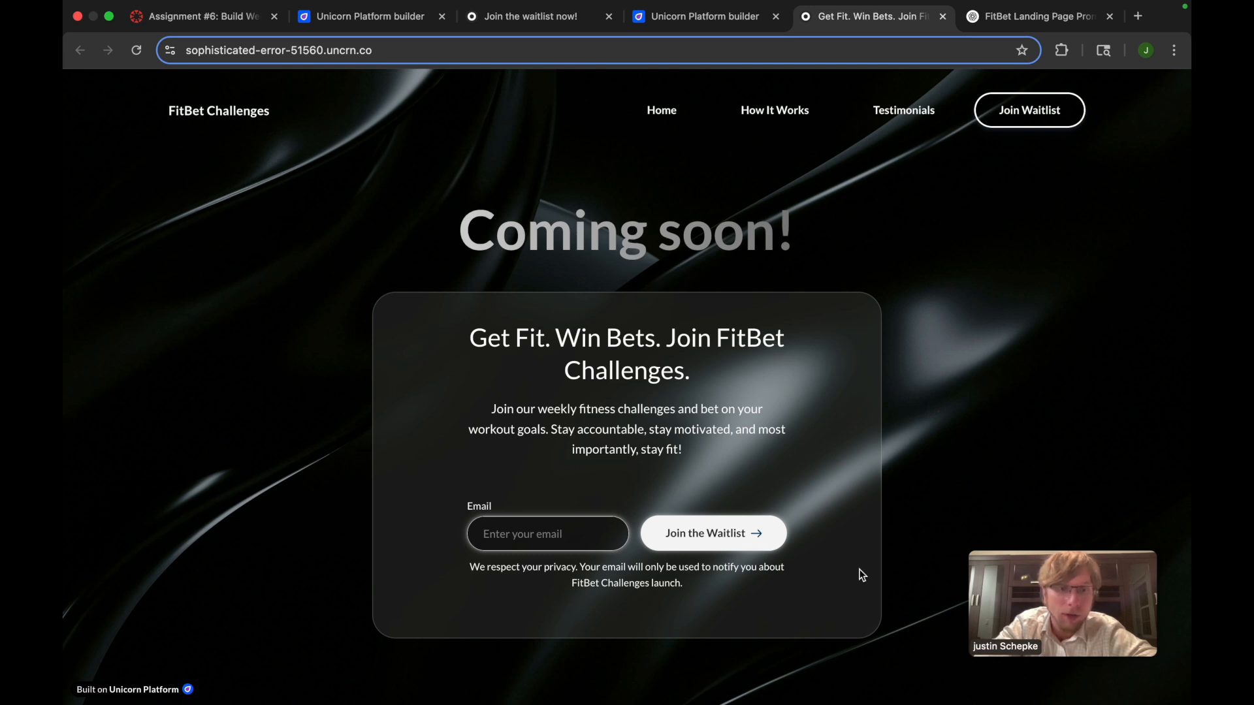
Review the previewed landing page from the waitlist hero through the How It Works steps to the features section
scroll(915, 620, down, 3)
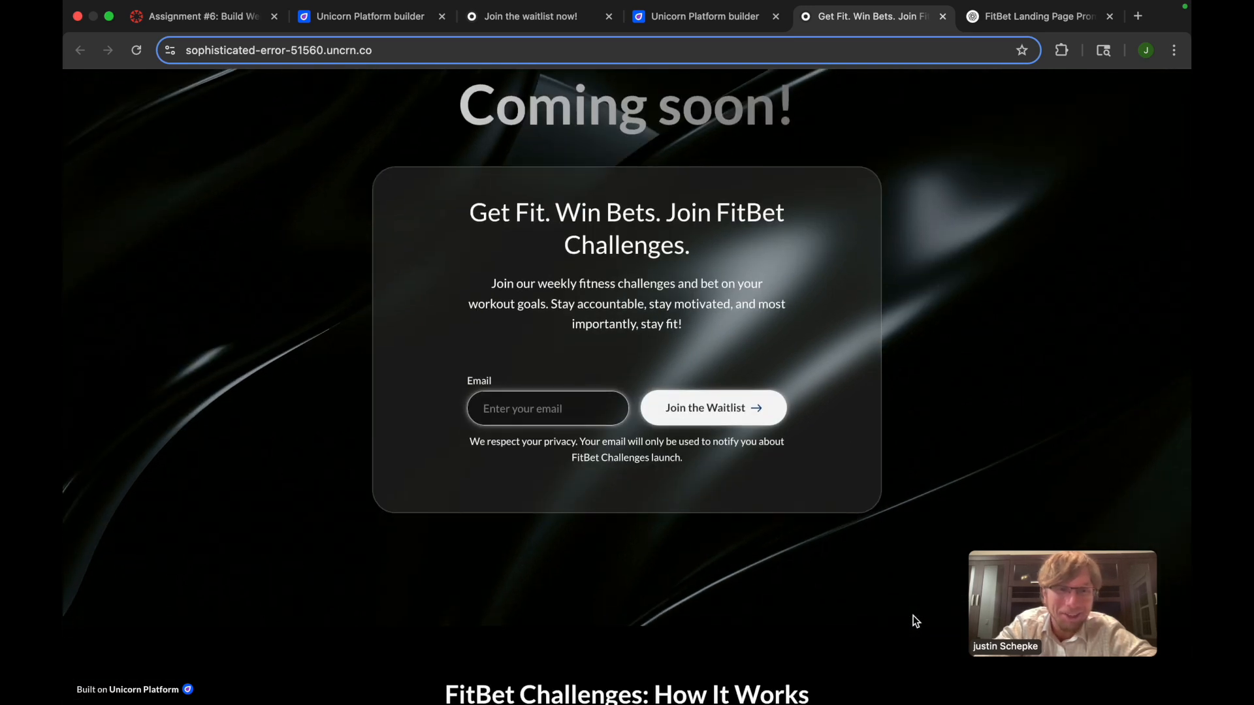
scroll(915, 621, up, 2)
scroll(915, 621, up, 1)
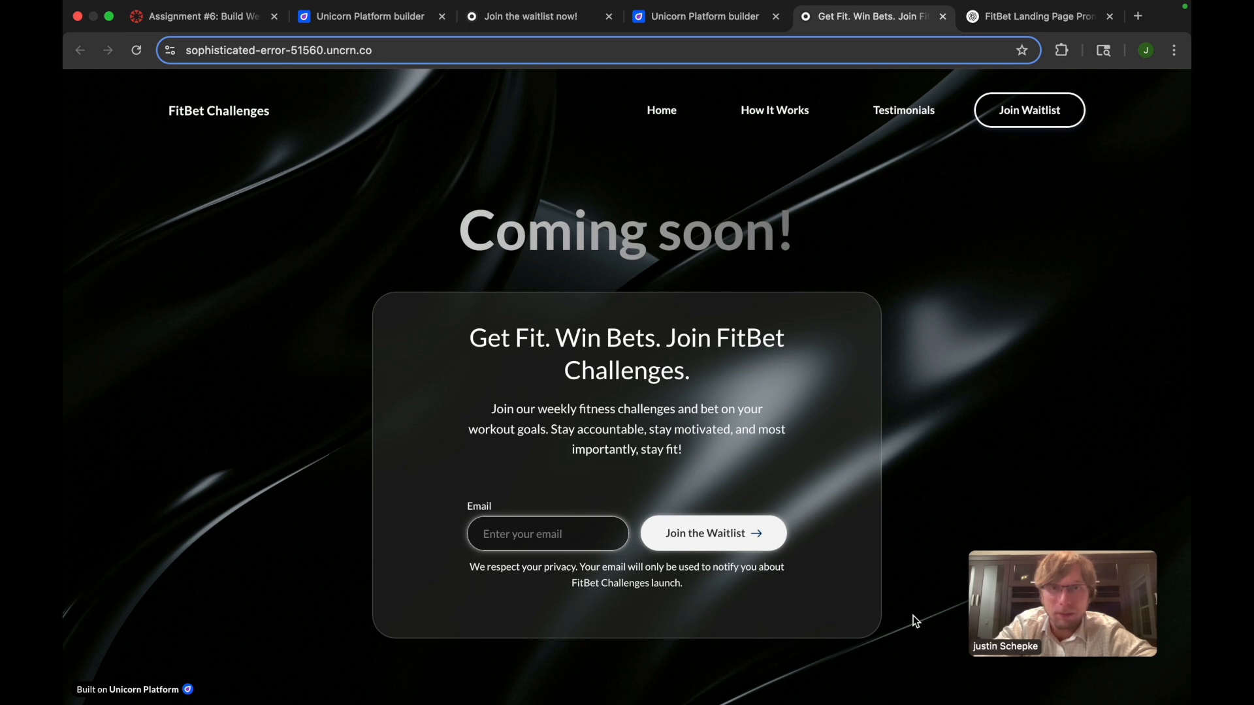
scroll(895, 299, down, 10)
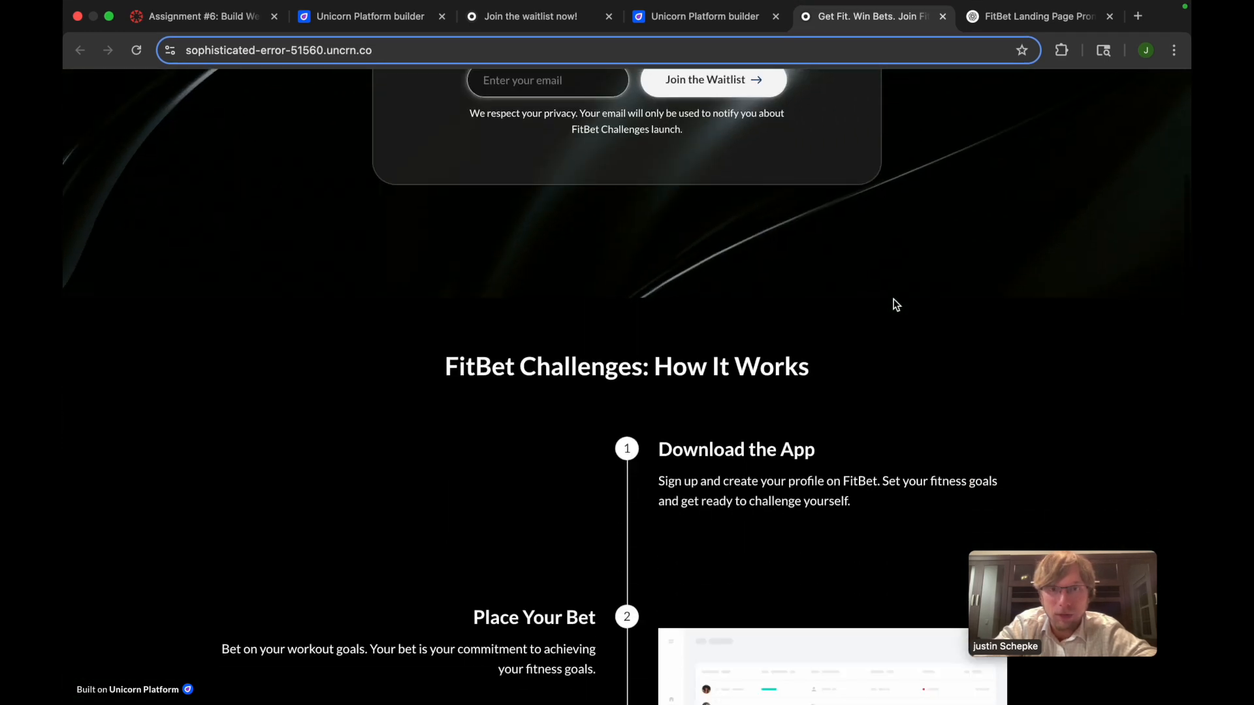
scroll(608, 508, down, 6)
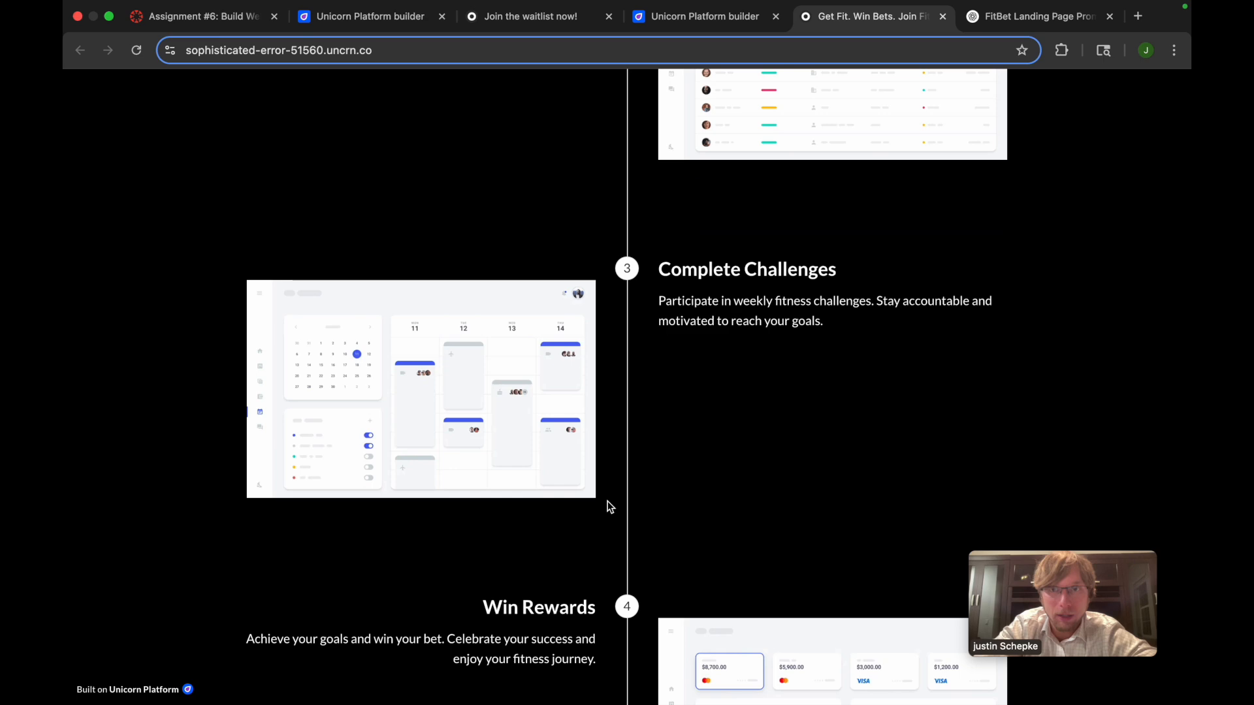
scroll(609, 508, up, 2)
scroll(609, 507, down, 3)
scroll(609, 508, down, 2)
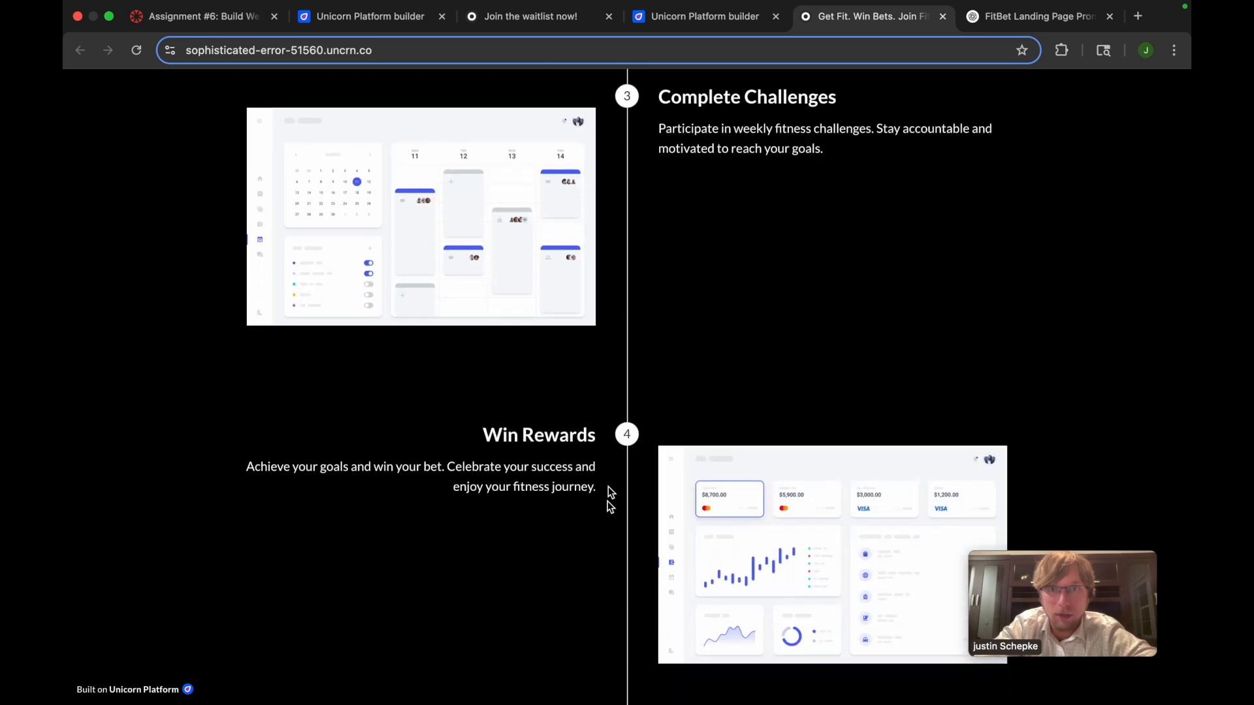
scroll(586, 635, down, 8)
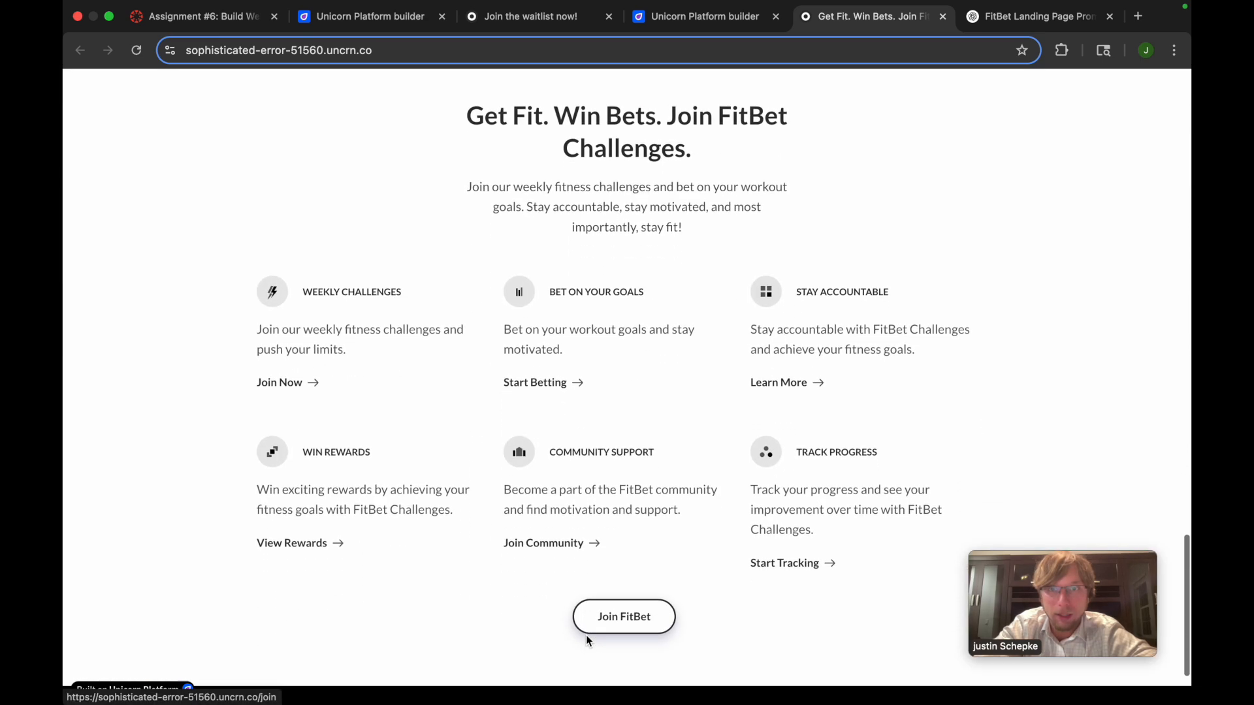
Check the previewed landing page's footer and consult the deliverable and screen recording instructions on the Canvas Assignment #6 page
scroll(570, 686, down, 2)
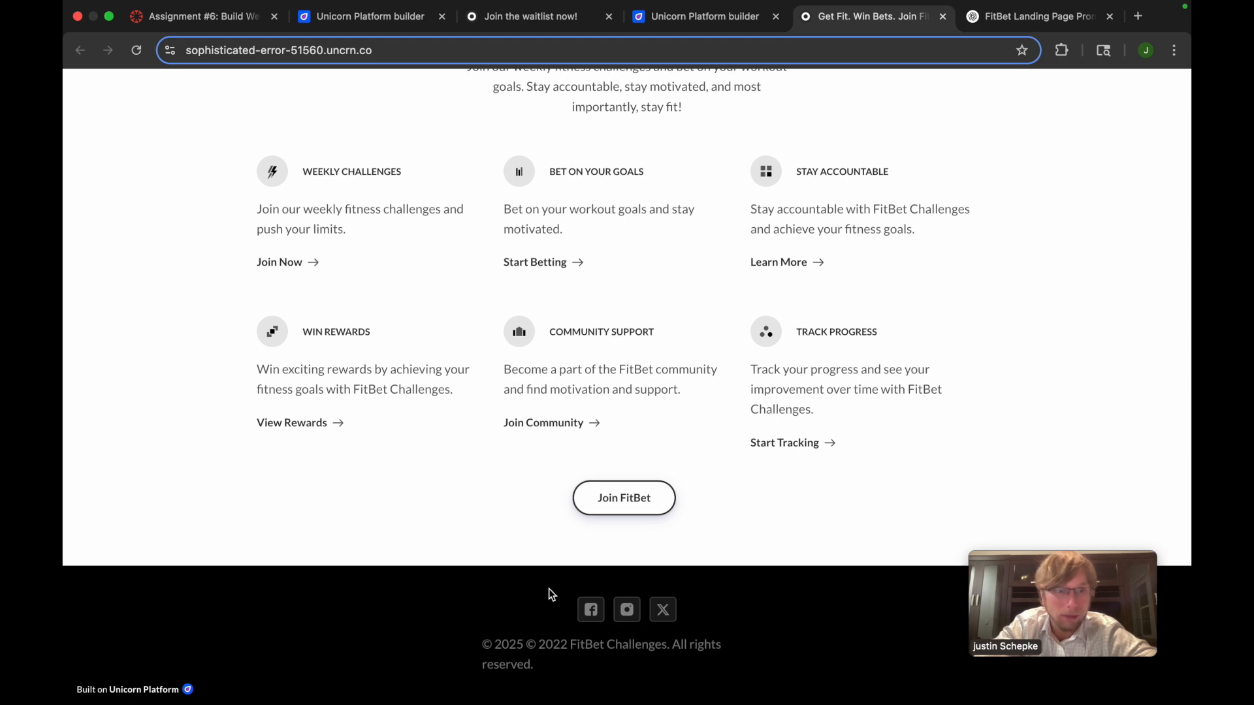
scroll(548, 594, up, 20)
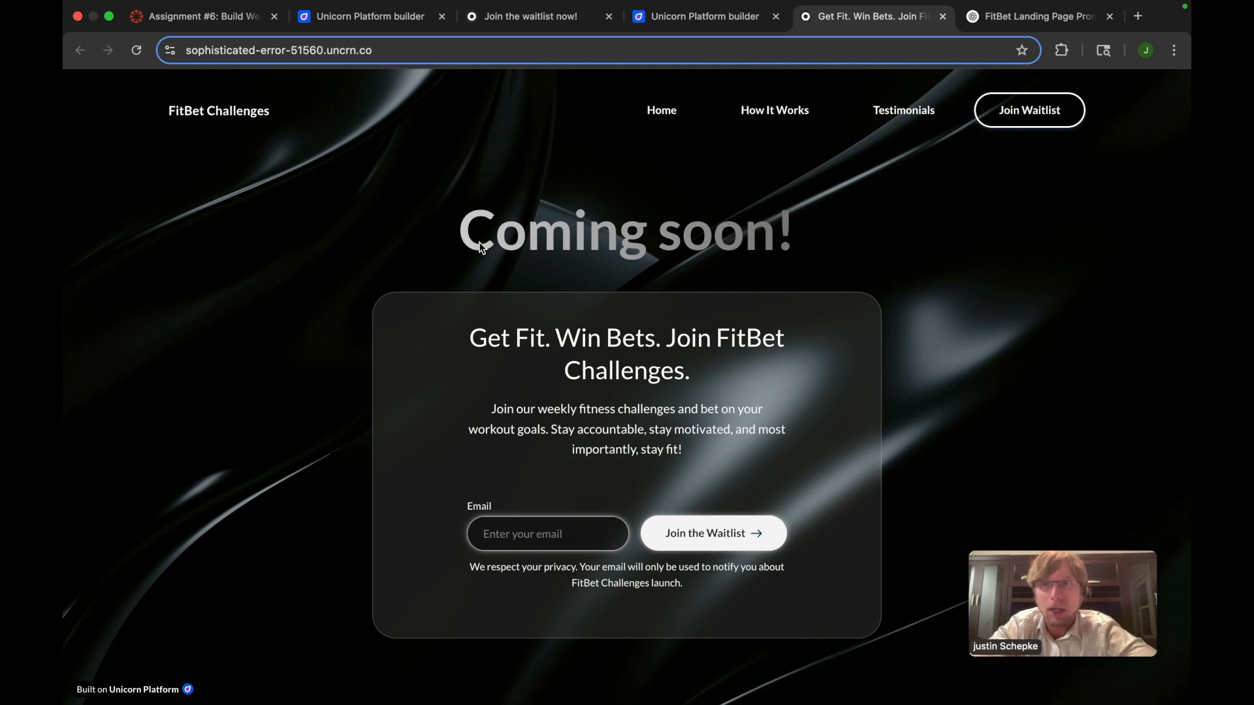
click(230, 23)
scroll(392, 357, down, 4)
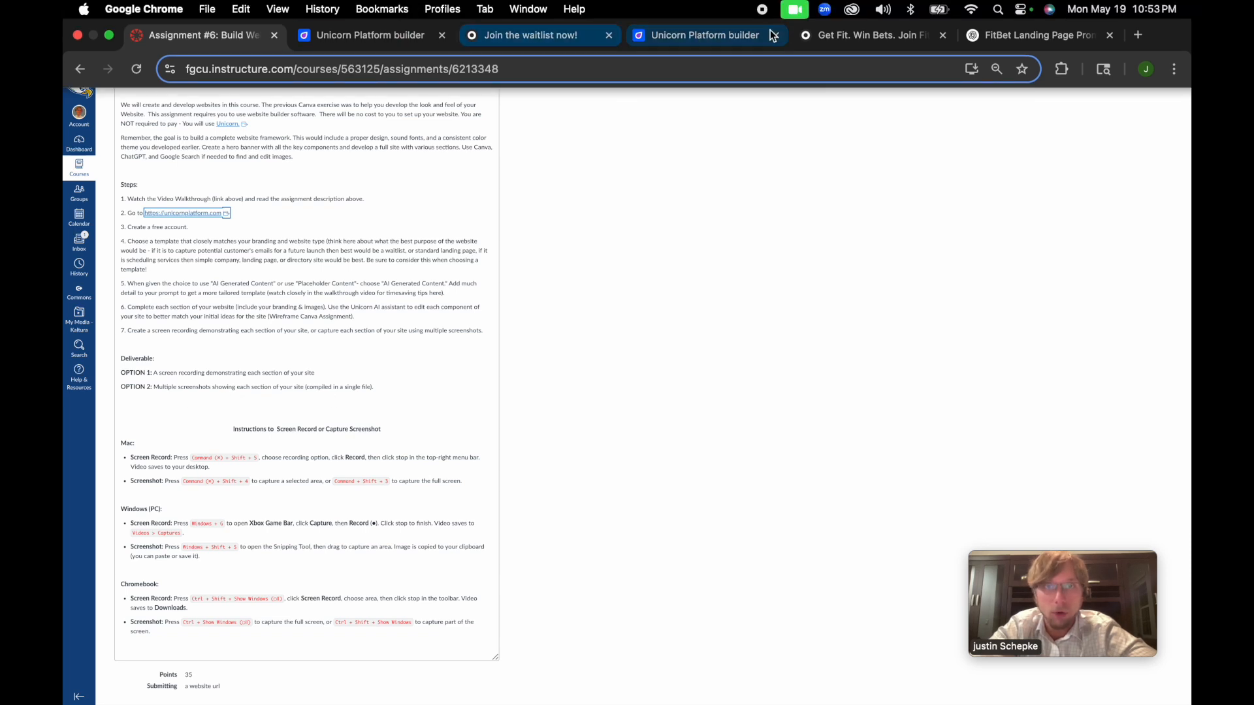
Switch back to the landing page preview and examine every section from the waitlist hero down to the footer
click(817, 40)
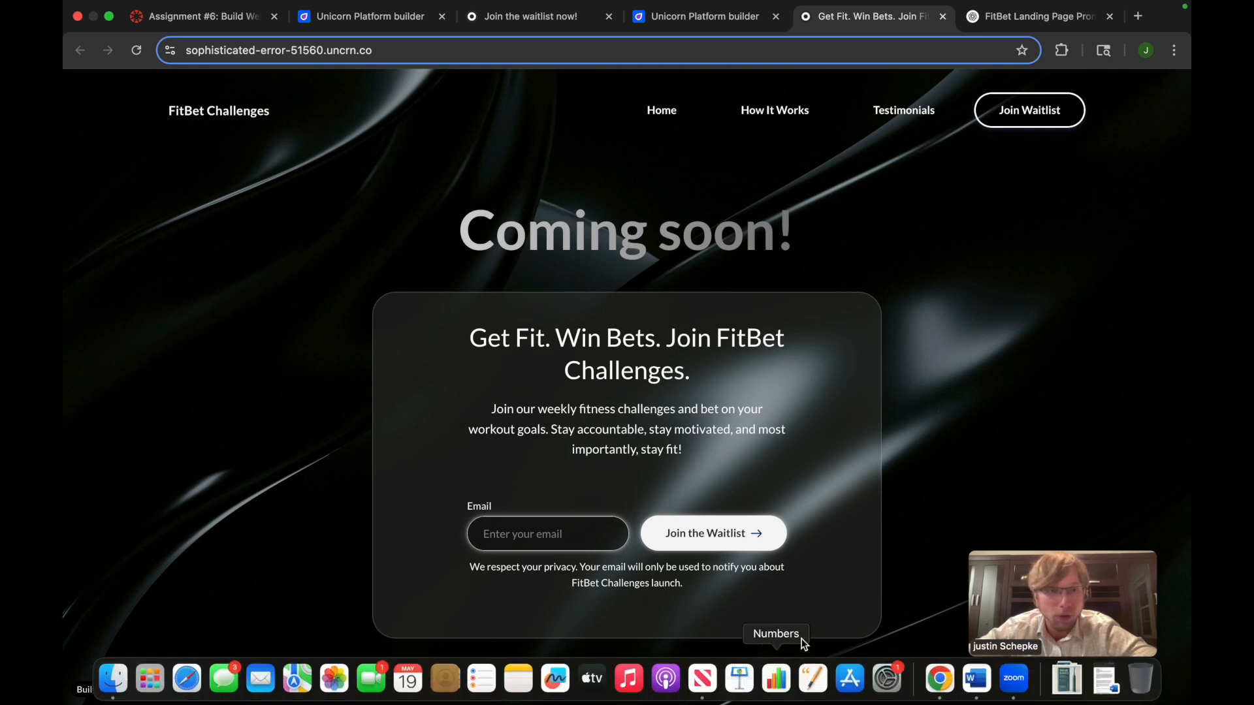
scroll(945, 526, down, 10)
scroll(945, 527, down, 1)
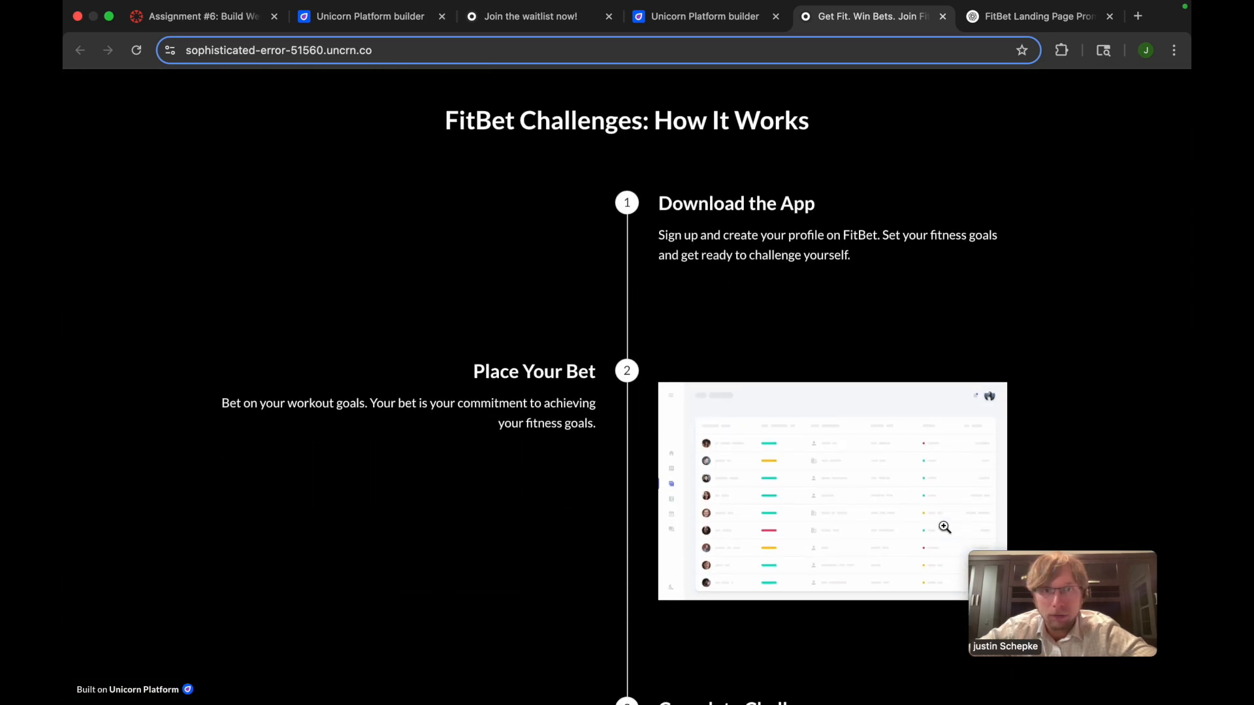
scroll(795, 503, down, 9)
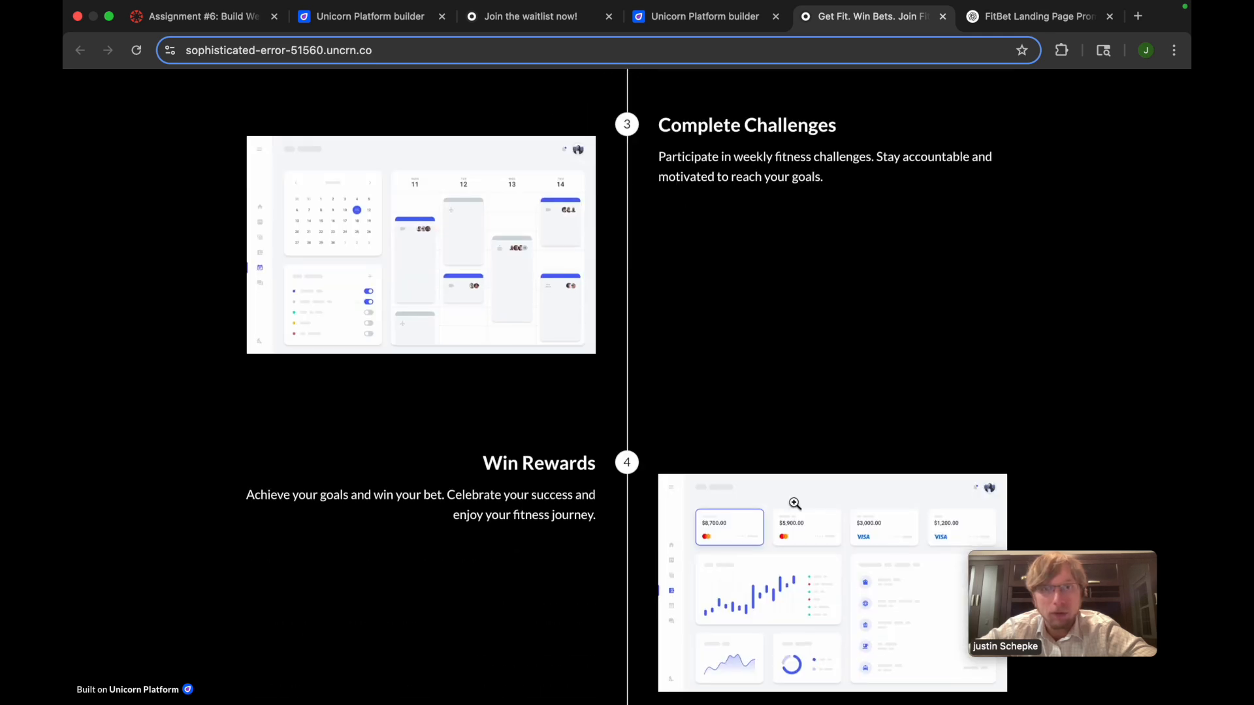
scroll(792, 677, down, 11)
scroll(688, 615, down, 3)
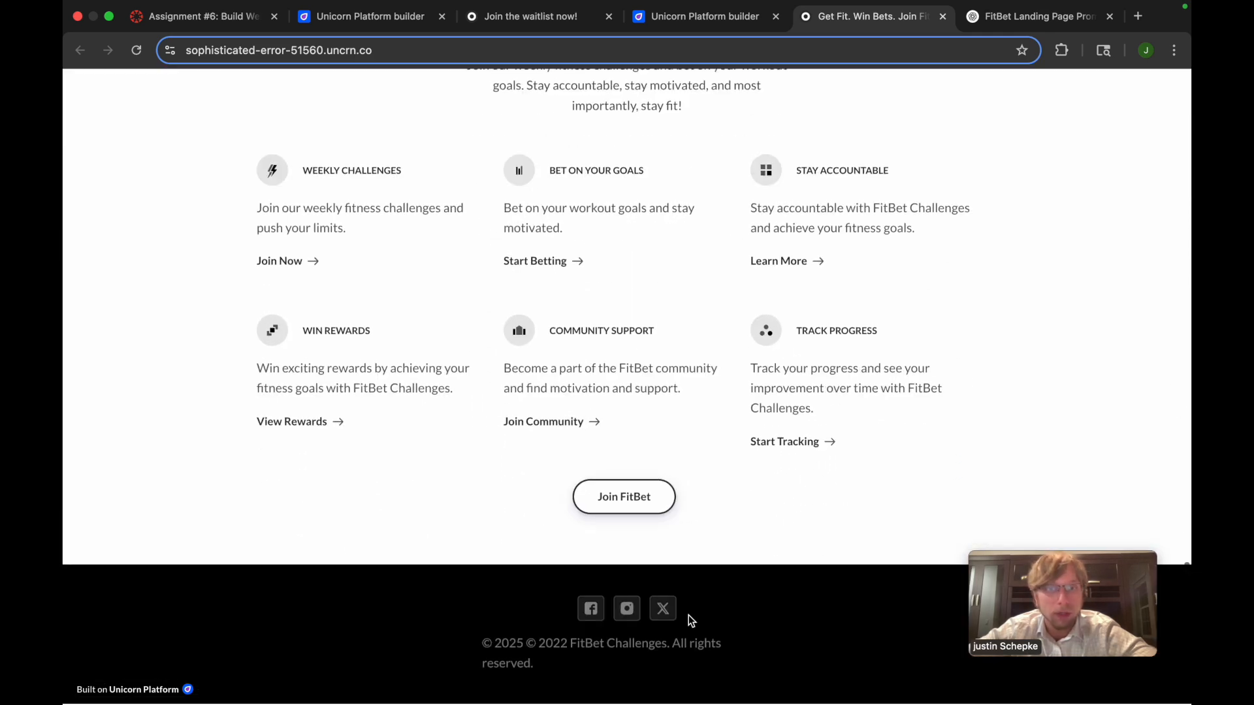
scroll(689, 615, up, 13)
scroll(688, 614, up, 15)
scroll(687, 614, down, 2)
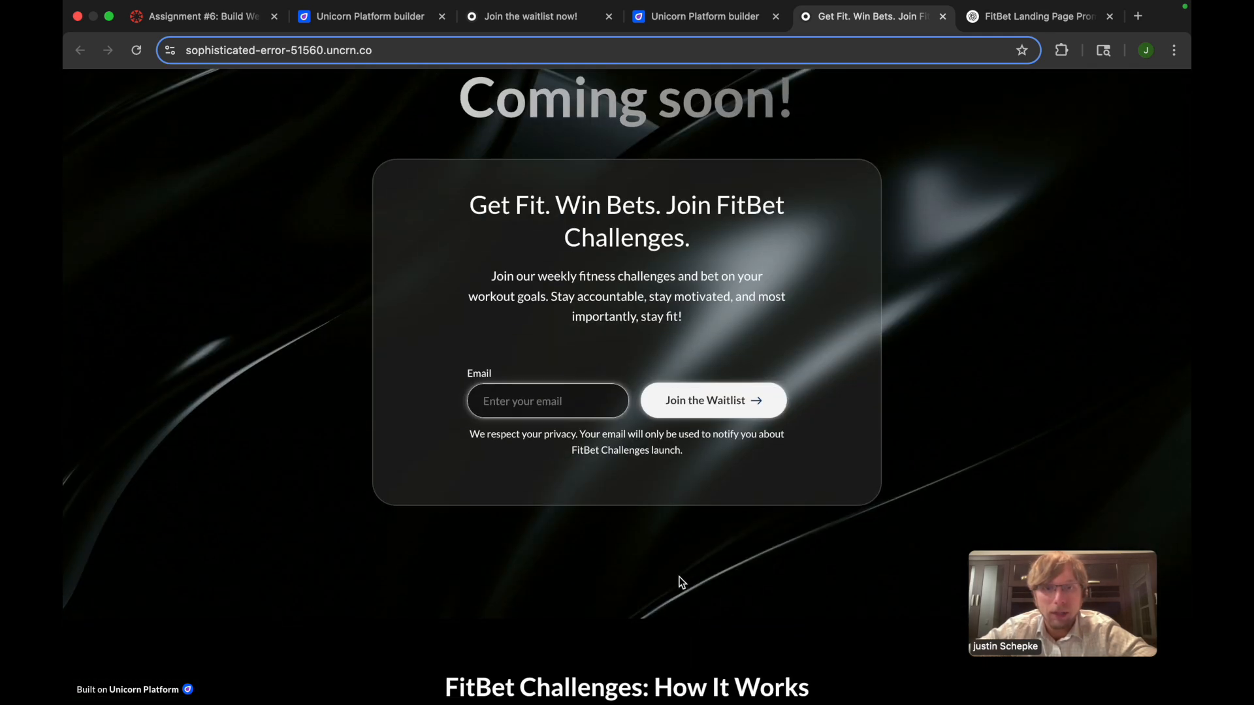
scroll(700, 507, up, 2)
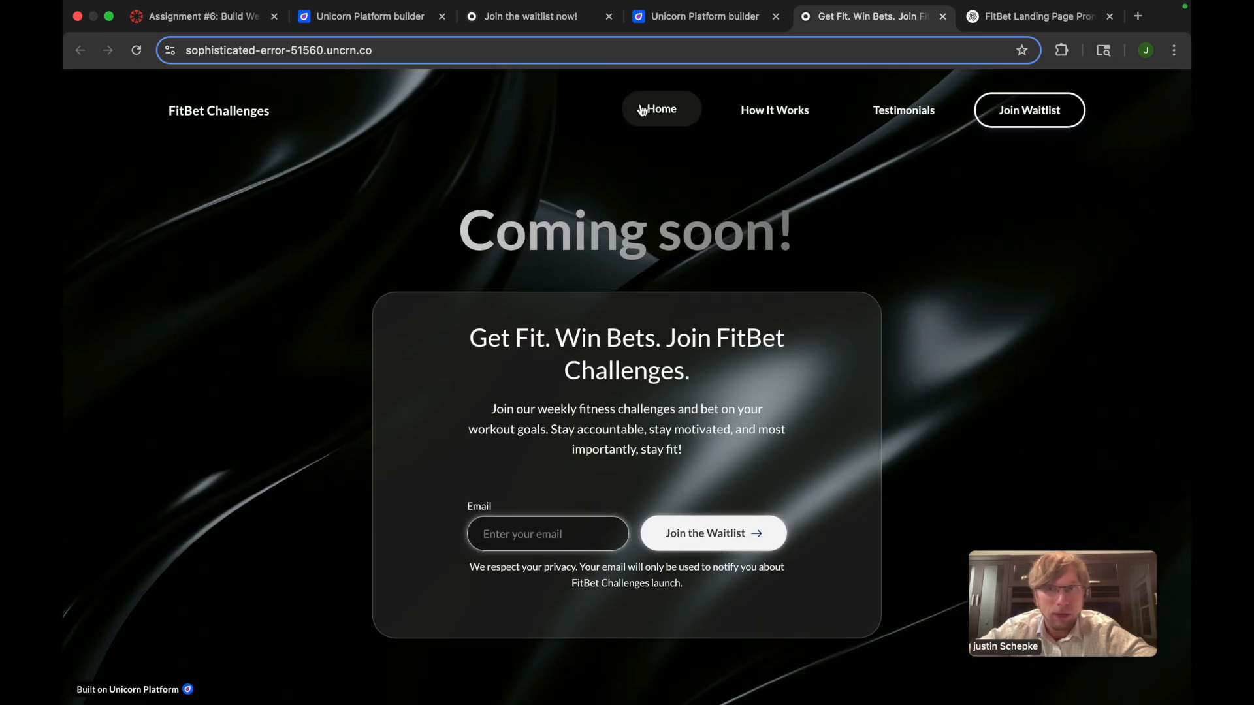
Compare the preview's Home and How It Works navigation entries with the hero and How It Works sections
scroll(609, 693, down, 5)
scroll(609, 692, down, 4)
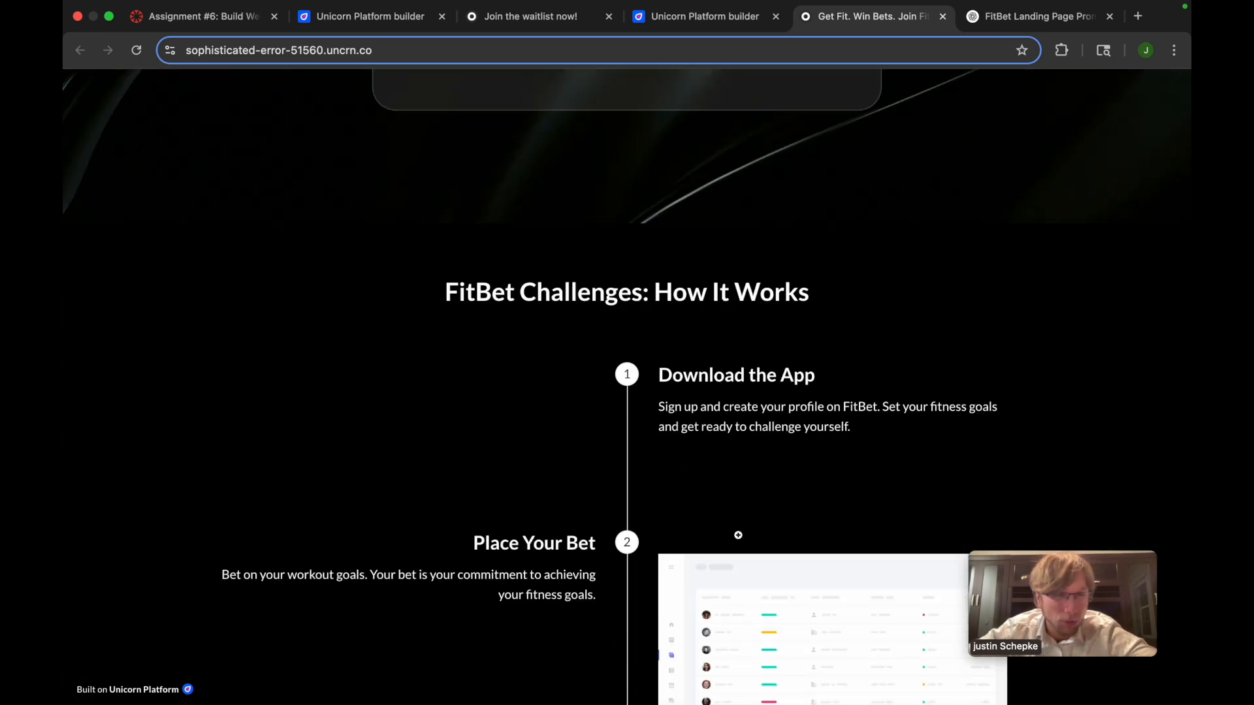
scroll(746, 518, down, 15)
scroll(747, 518, up, 20)
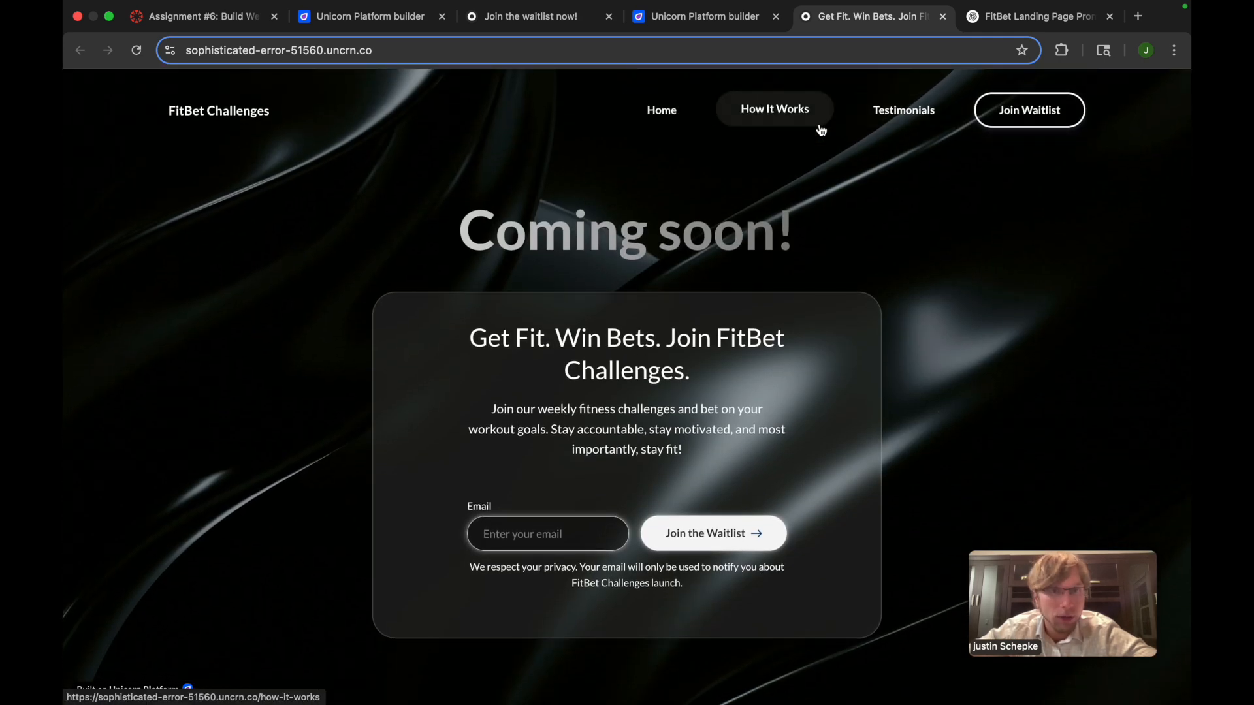
scroll(704, 496, down, 3)
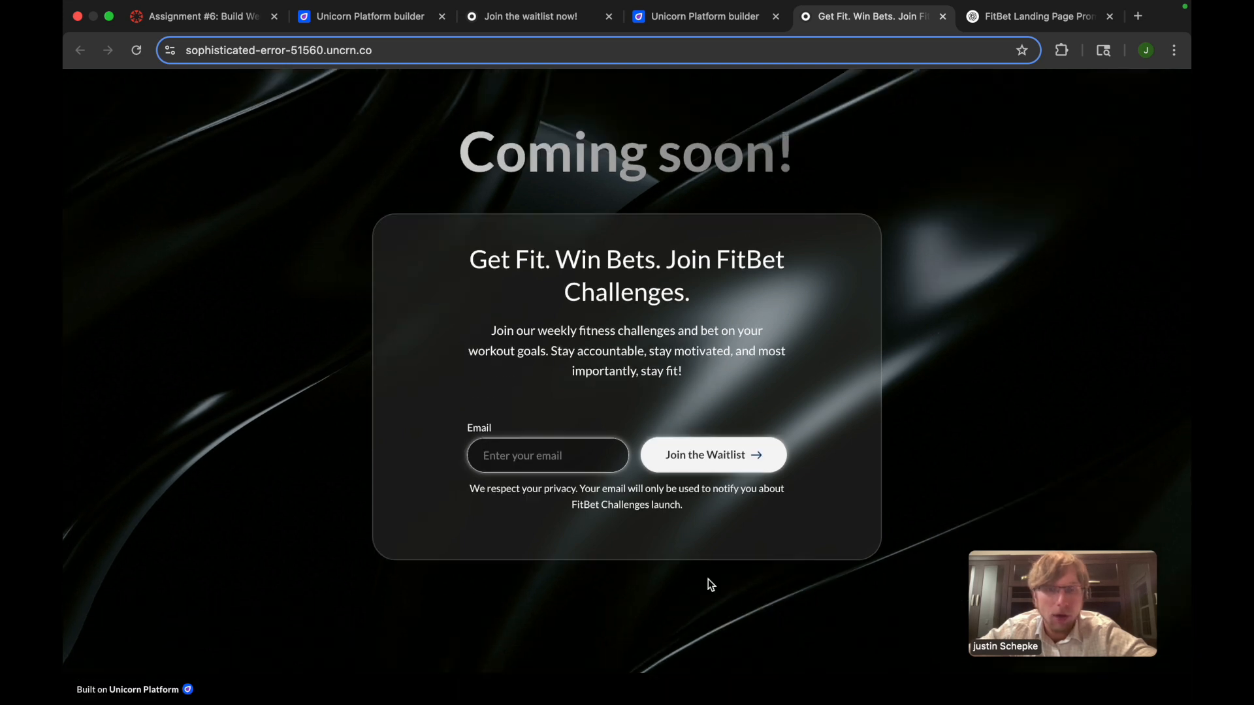
scroll(708, 578, up, 5)
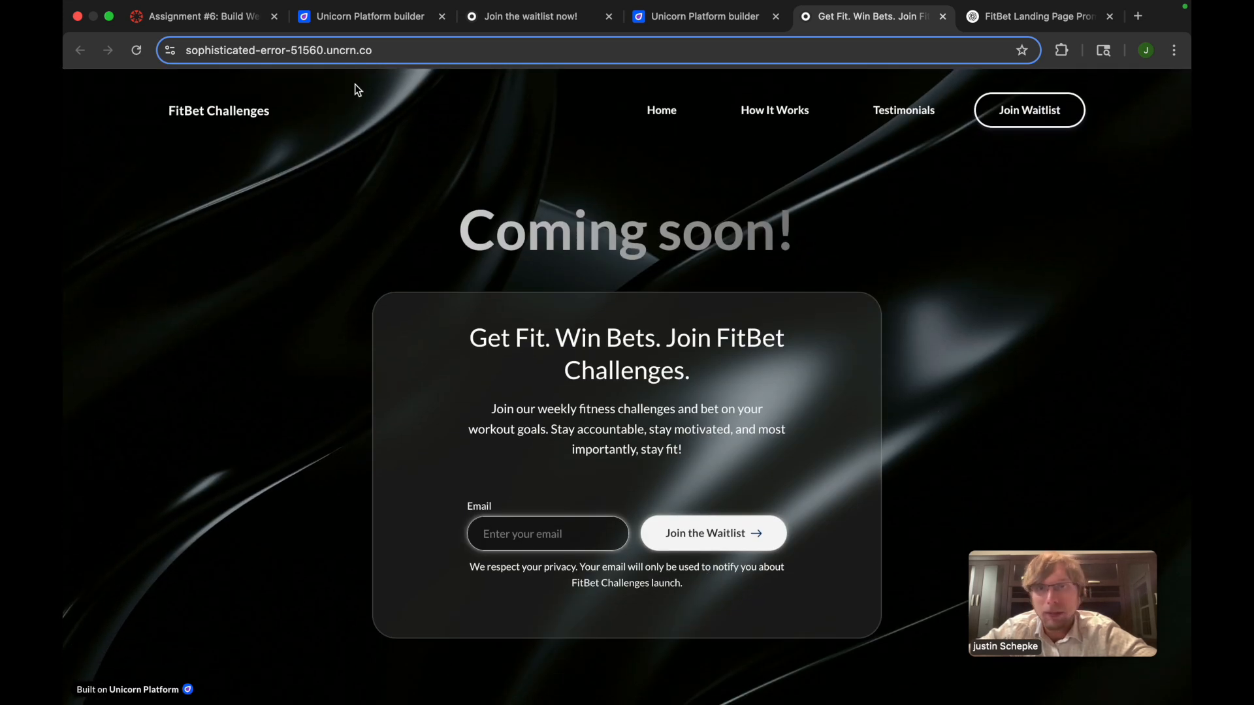
Return to the Unicorn Platform page editor and look over the hero and How It Works components
click(371, 21)
click(702, 17)
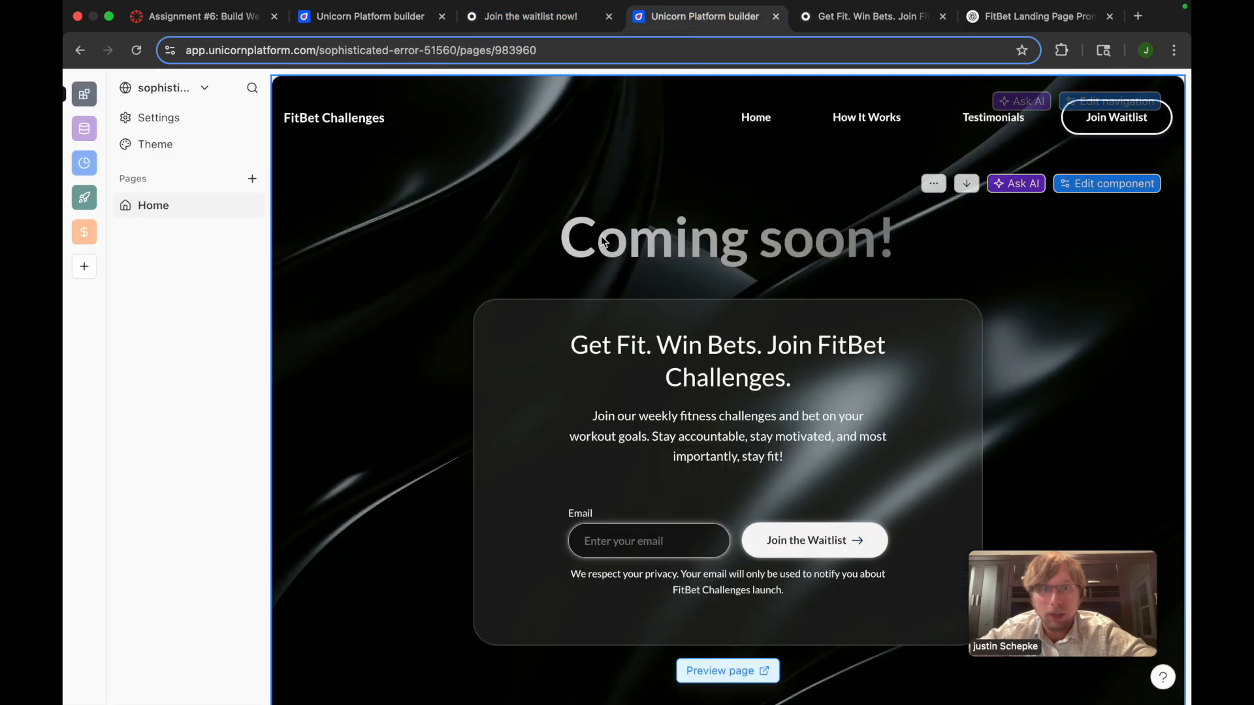
scroll(661, 450, down, 2)
scroll(661, 449, up, 2)
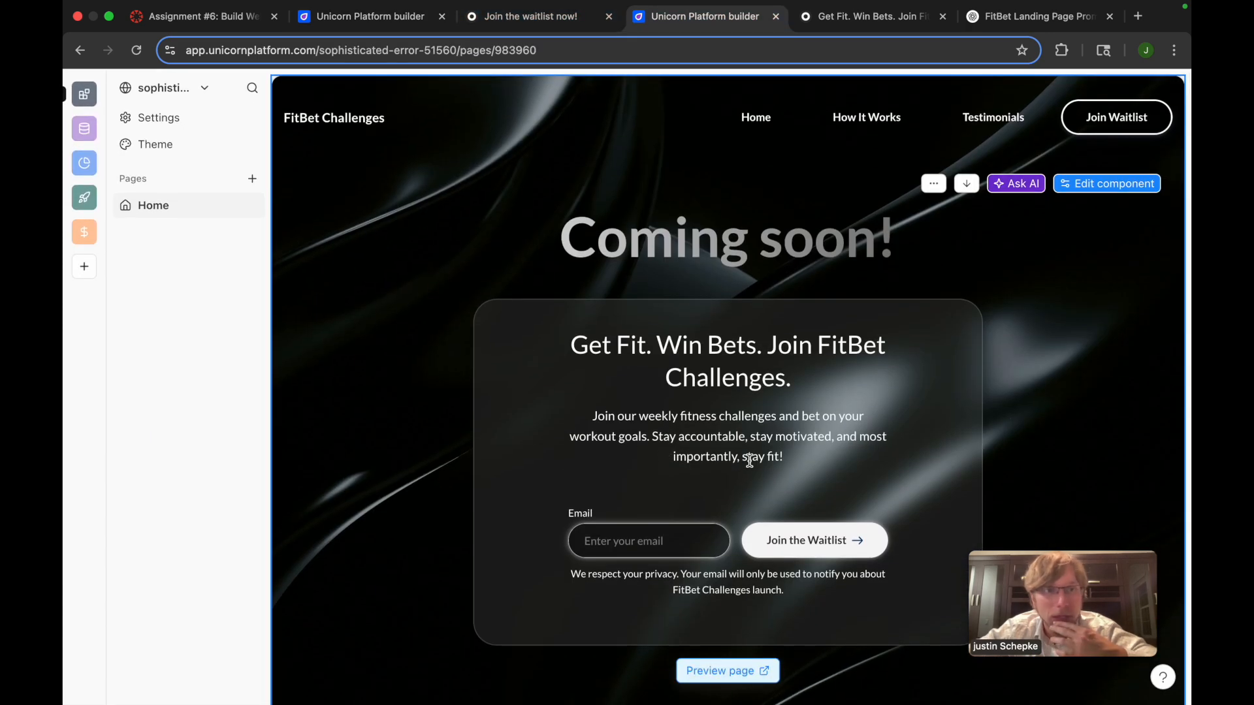
scroll(845, 450, down, 5)
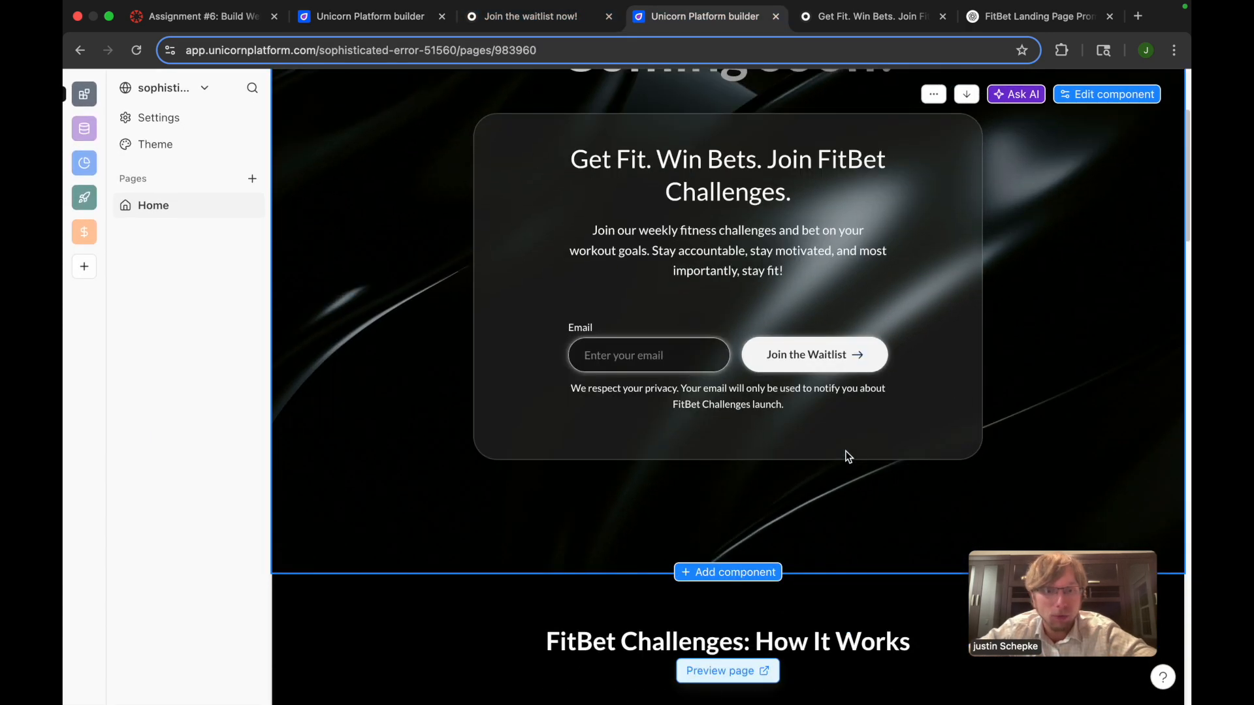
scroll(843, 440, down, 15)
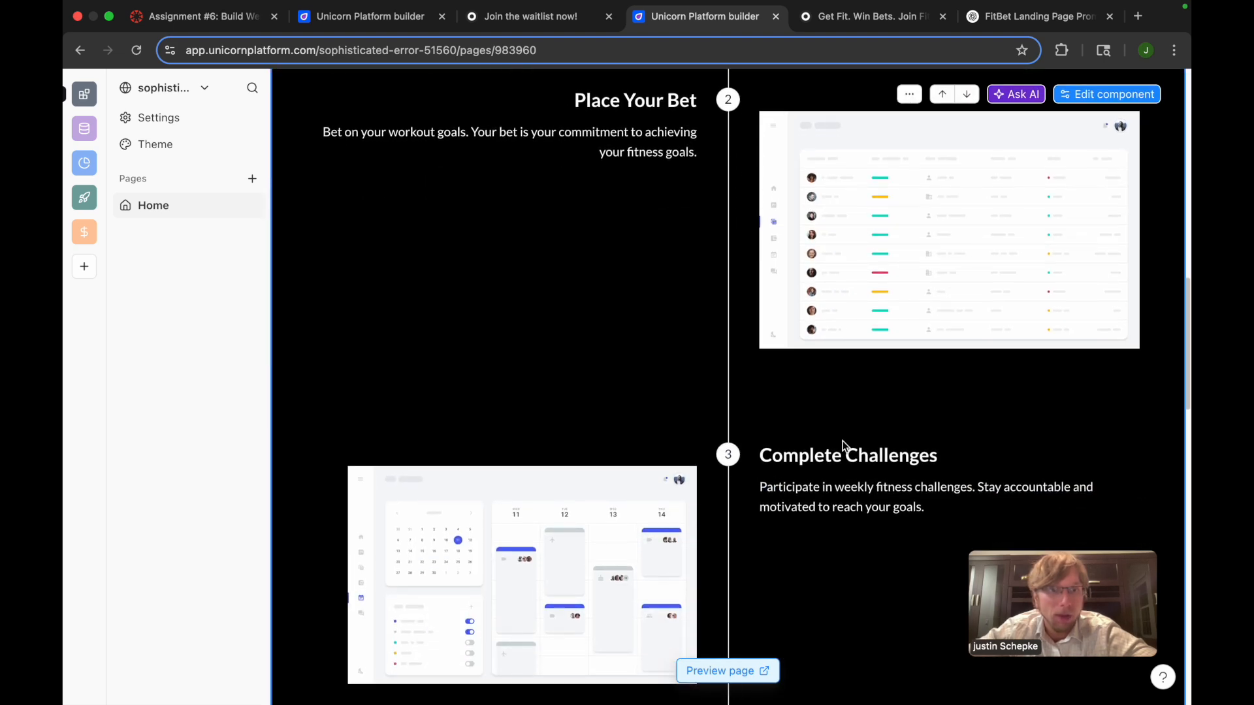
scroll(856, 461, down, 3)
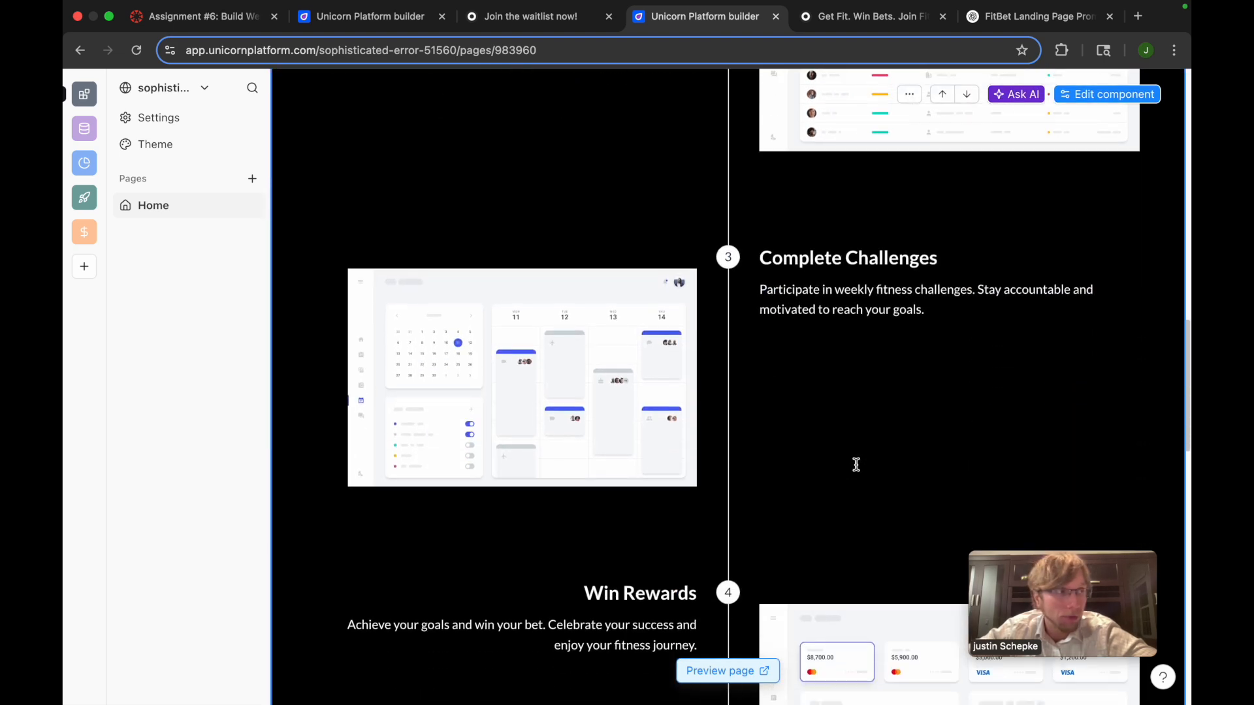
scroll(855, 465, up, 20)
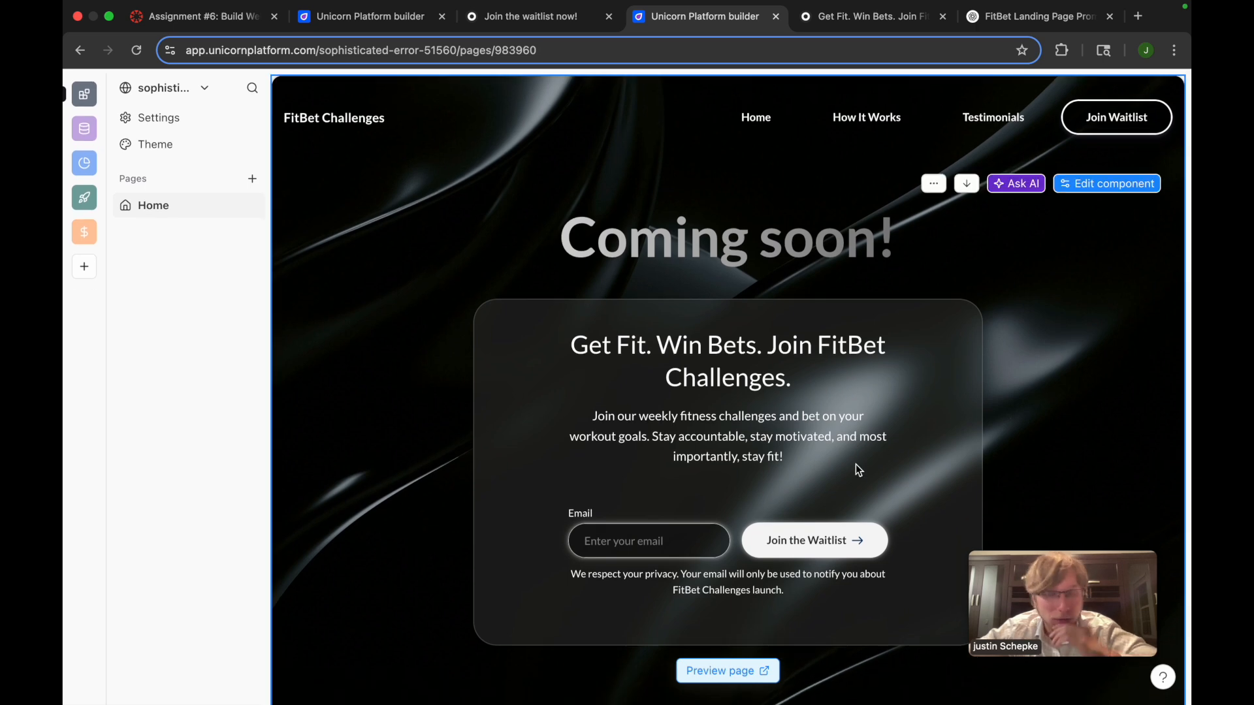
Reopen the Assignment #6 instructions in Canvas
click(196, 16)
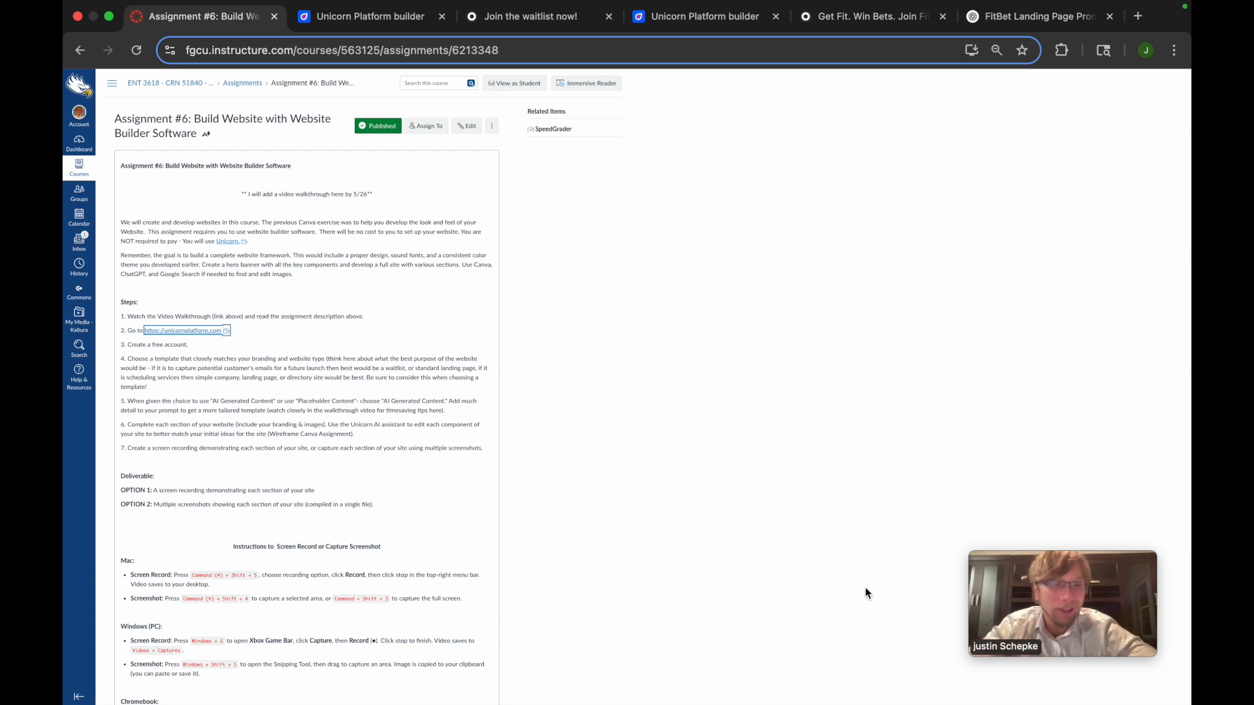
mouse_move(986, 605)
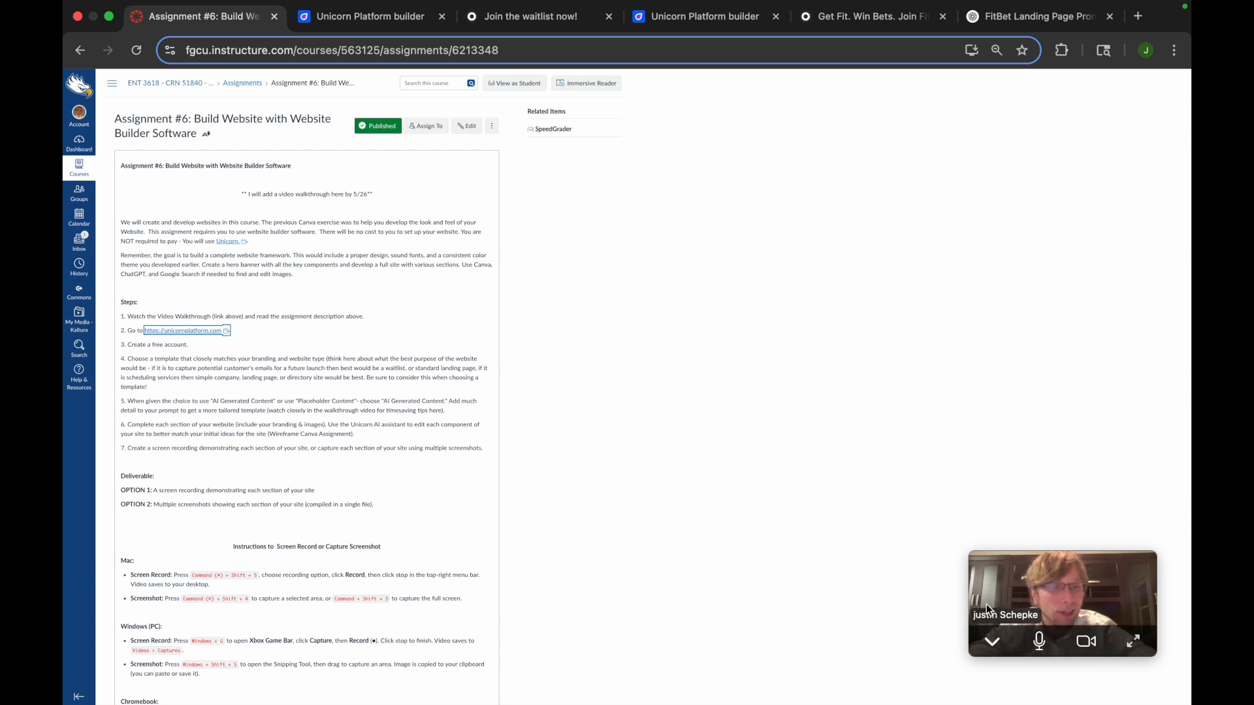